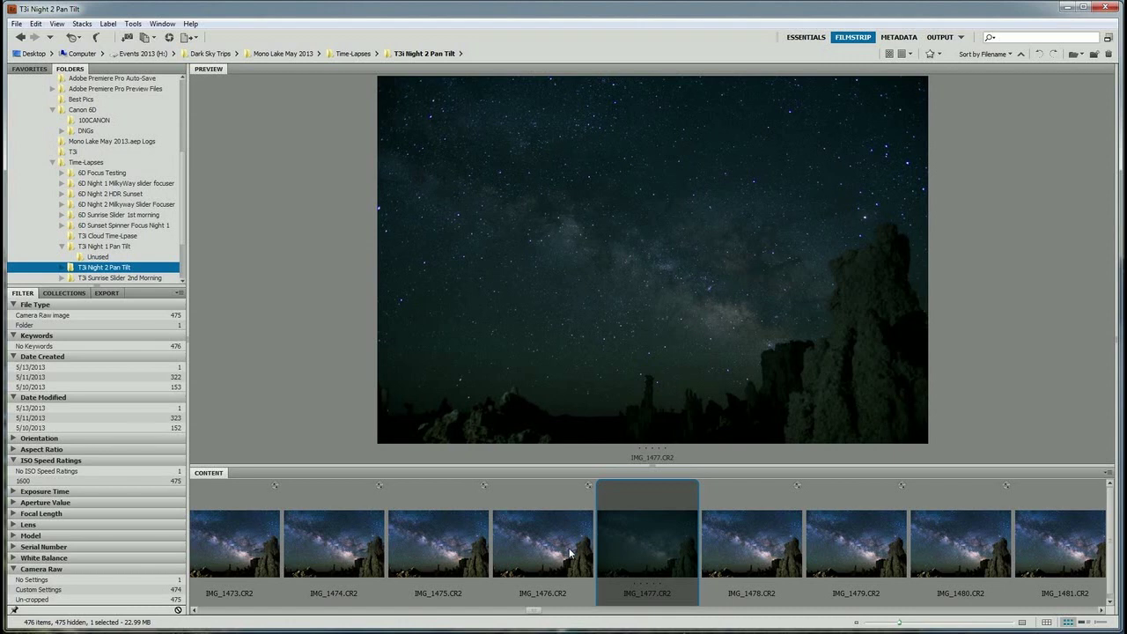
Compare the already edited Milky Way frames up to IMG_1476.CR2 with the unedited frame IMG_1477.CR2
{"action": "left_click_drag", "start_coordinate": [531, 609], "coordinate": [526, 609]}
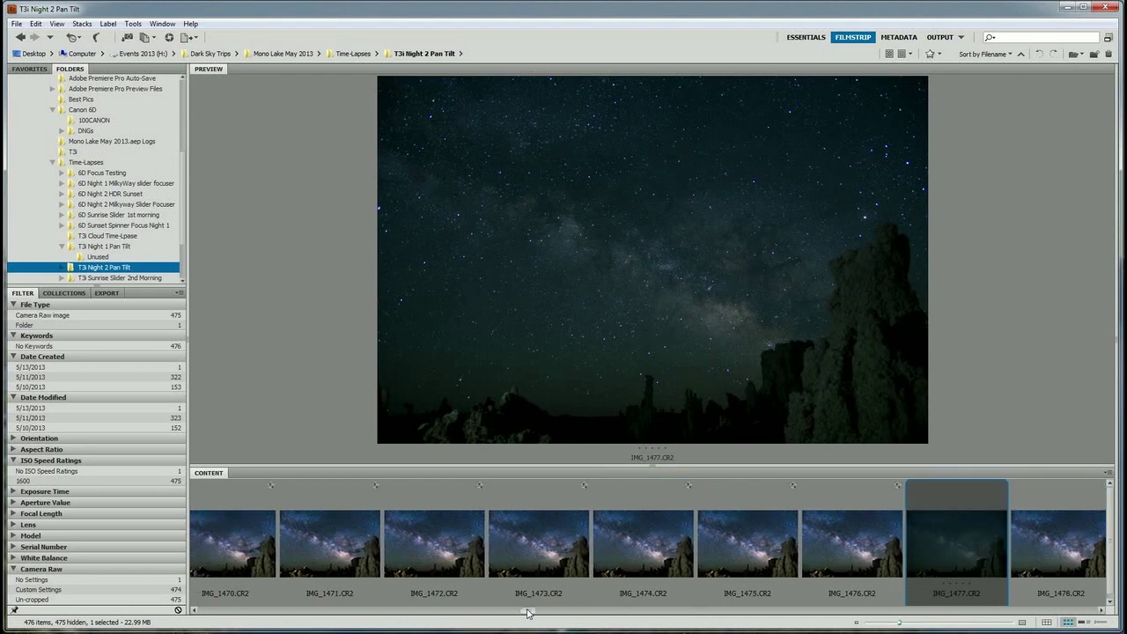
{"action": "left_click", "coordinate": [346, 544]}
{"action": "key", "text": "Right"}
{"action": "key", "text": "Right"}
{"action": "key", "text": "Right"}
{"action": "key", "text": "Right"}
{"action": "key", "text": "Right"}
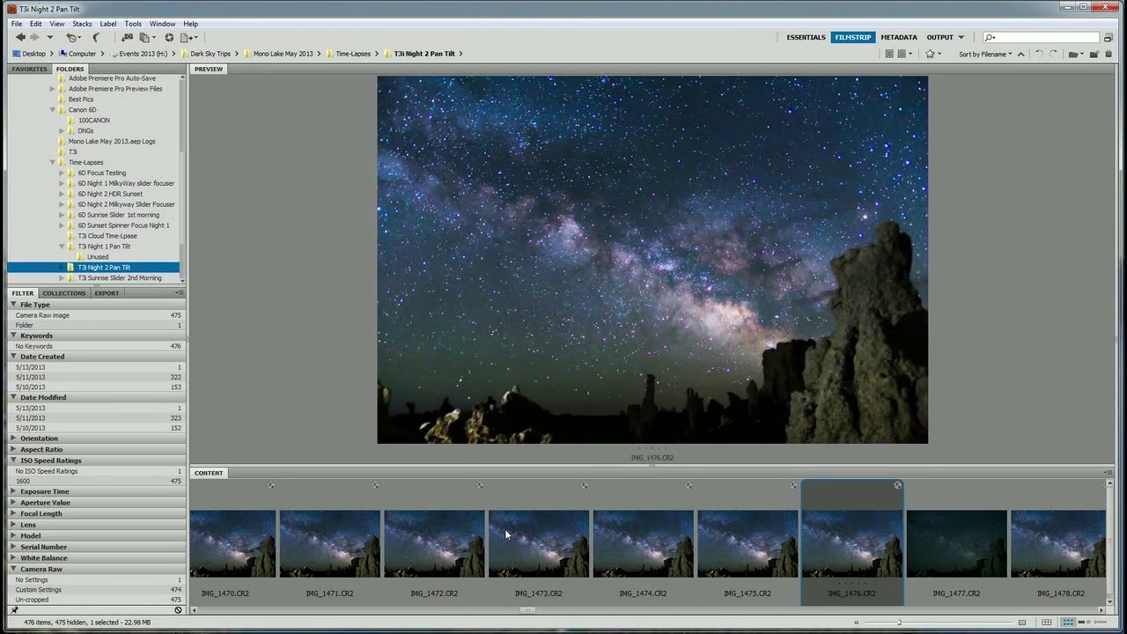
{"action": "key", "text": "Left"}
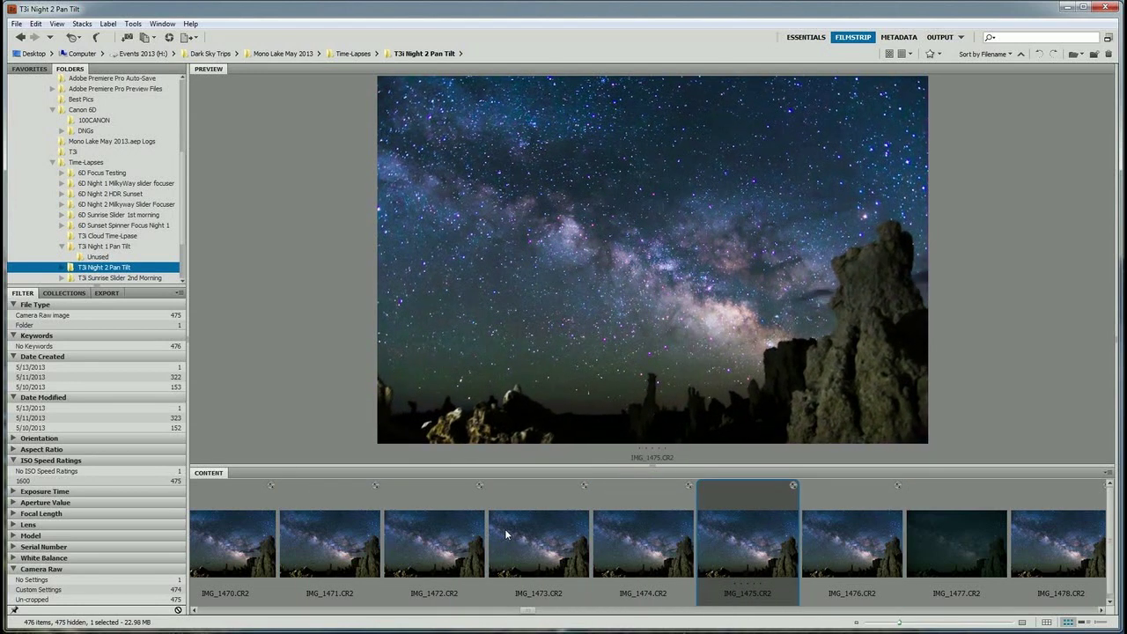
{"action": "key", "text": "Right"}
{"action": "key", "text": "Right"}
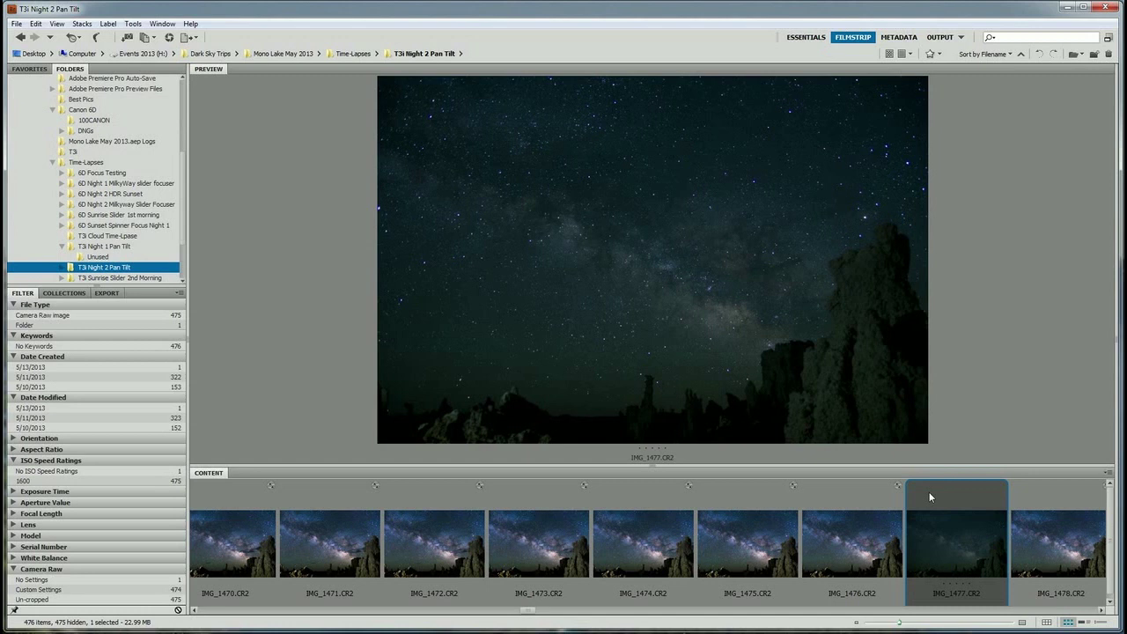
Open IMG_1477.CR2 in Camera Raw and raise the Exposure to +1.25
{"action": "double_click", "coordinate": [960, 532]}
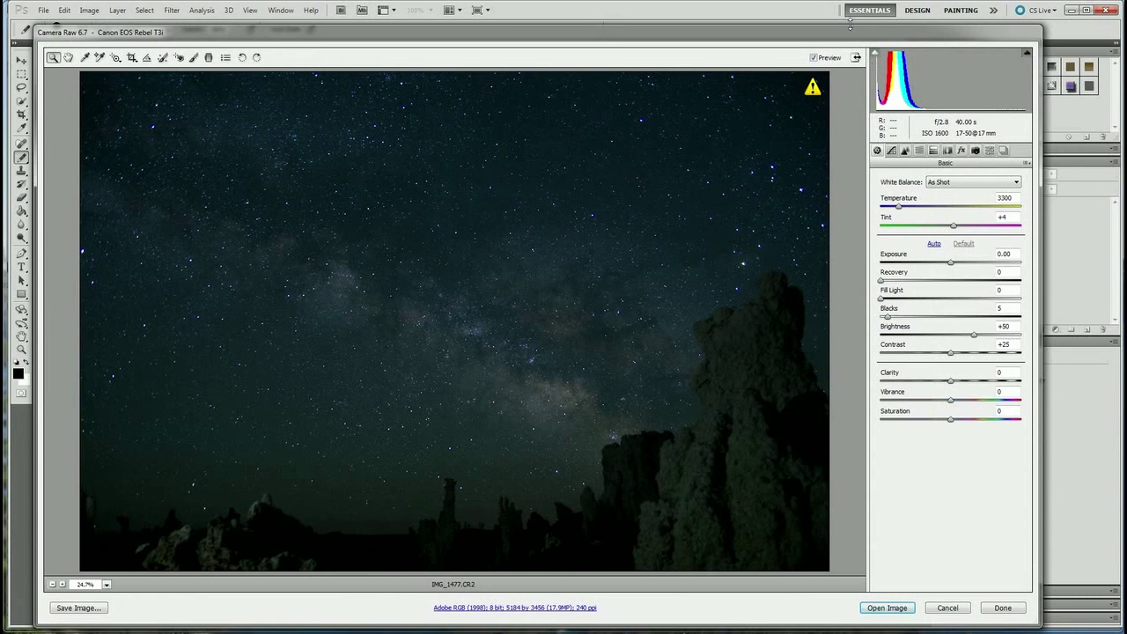
{"action": "left_click_drag", "start_coordinate": [854, 35], "coordinate": [865, 24]}
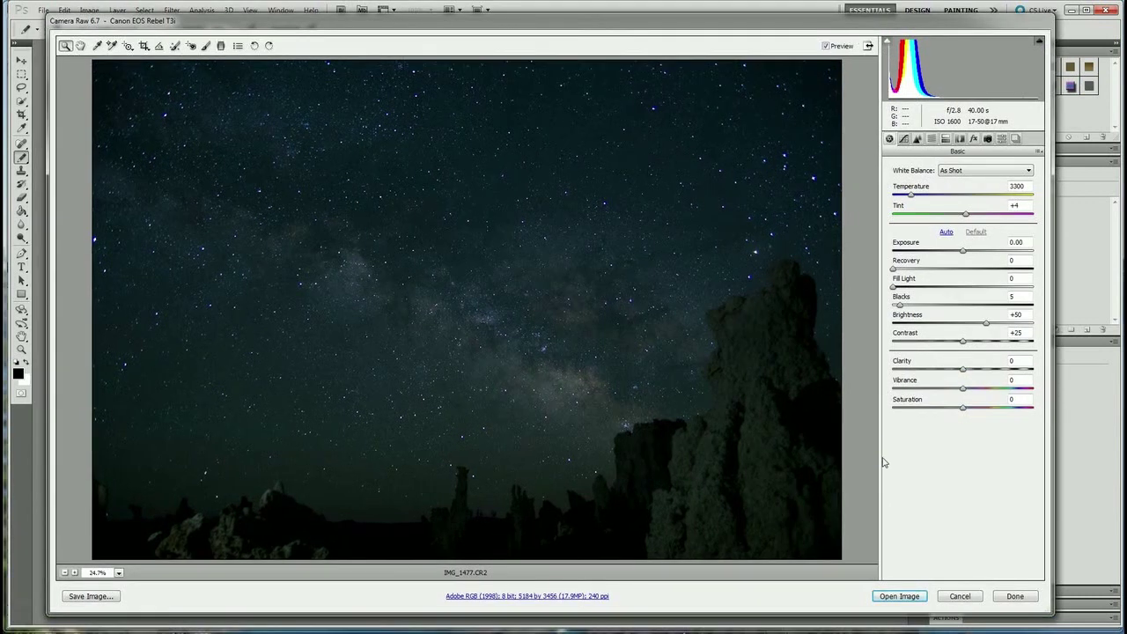
{"action": "left_click_drag", "start_coordinate": [963, 252], "coordinate": [985, 256]}
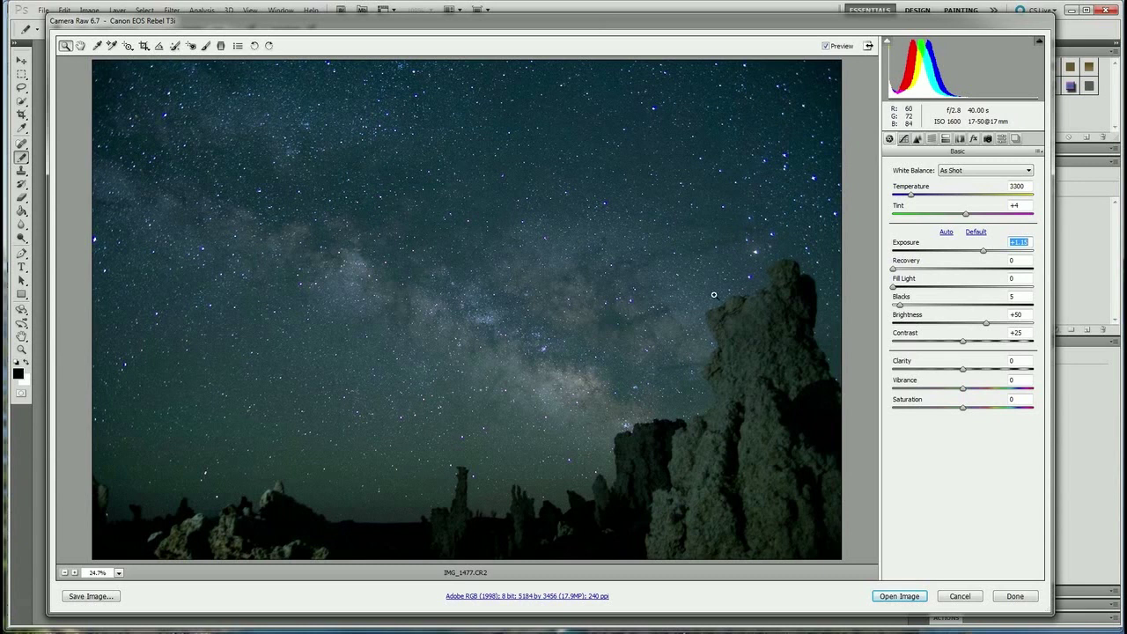
{"action": "left_click_drag", "start_coordinate": [984, 254], "coordinate": [985, 254]}
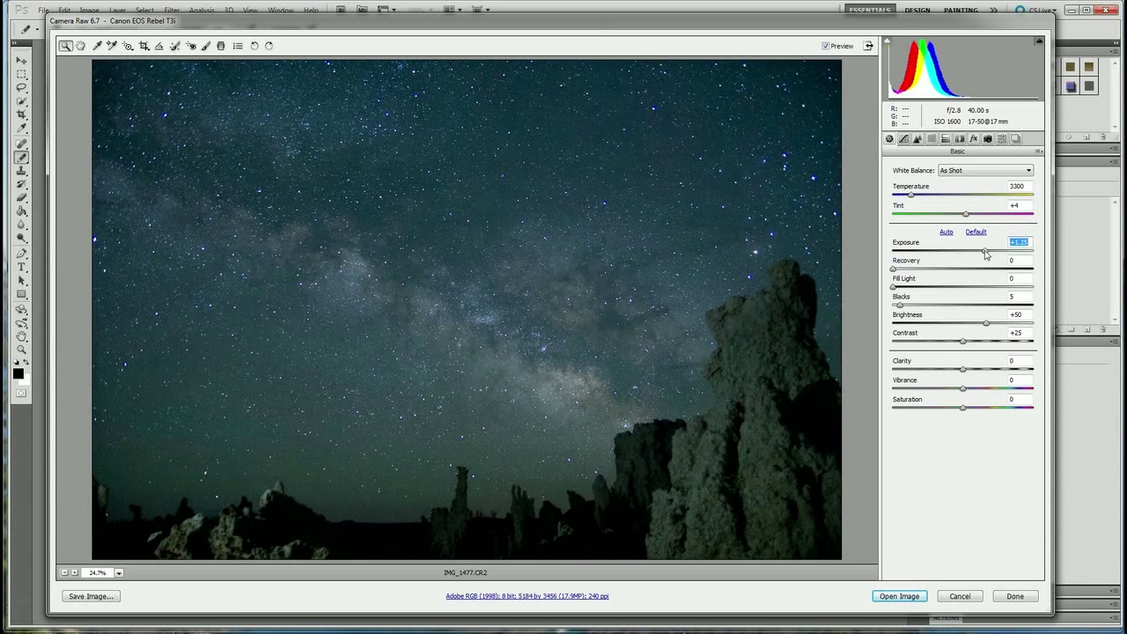
Reset the point tone curve to Linear and shape it into a custom S-curve with two midtone points that brightens the highlights and darkens the shadows
{"action": "left_click", "coordinate": [903, 139]}
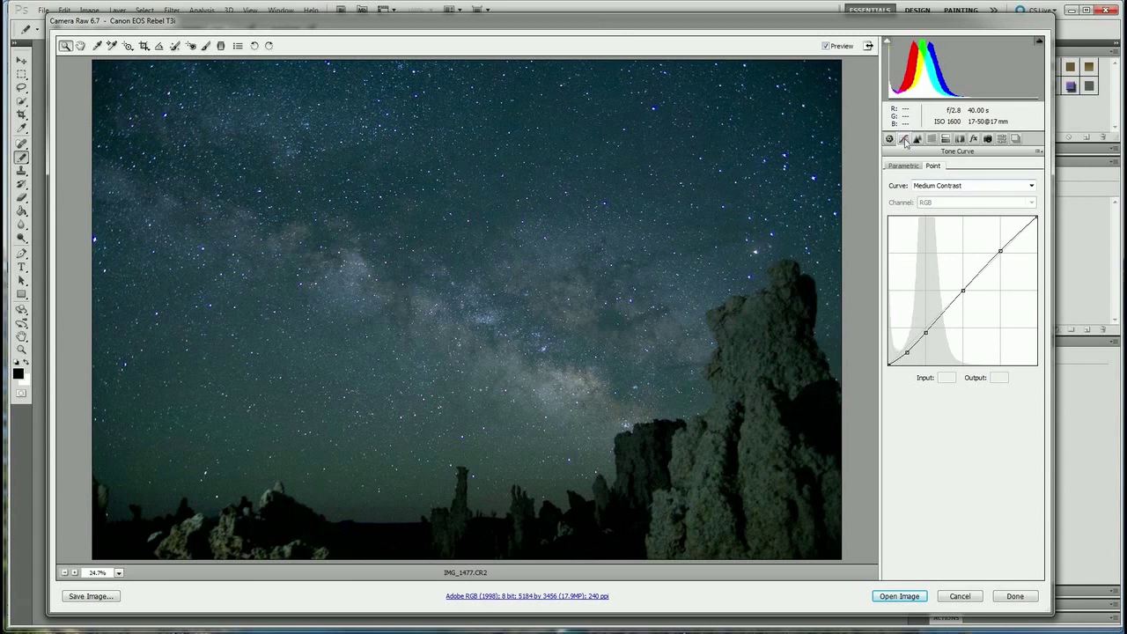
{"action": "left_click", "coordinate": [955, 187]}
{"action": "left_click", "coordinate": [956, 200]}
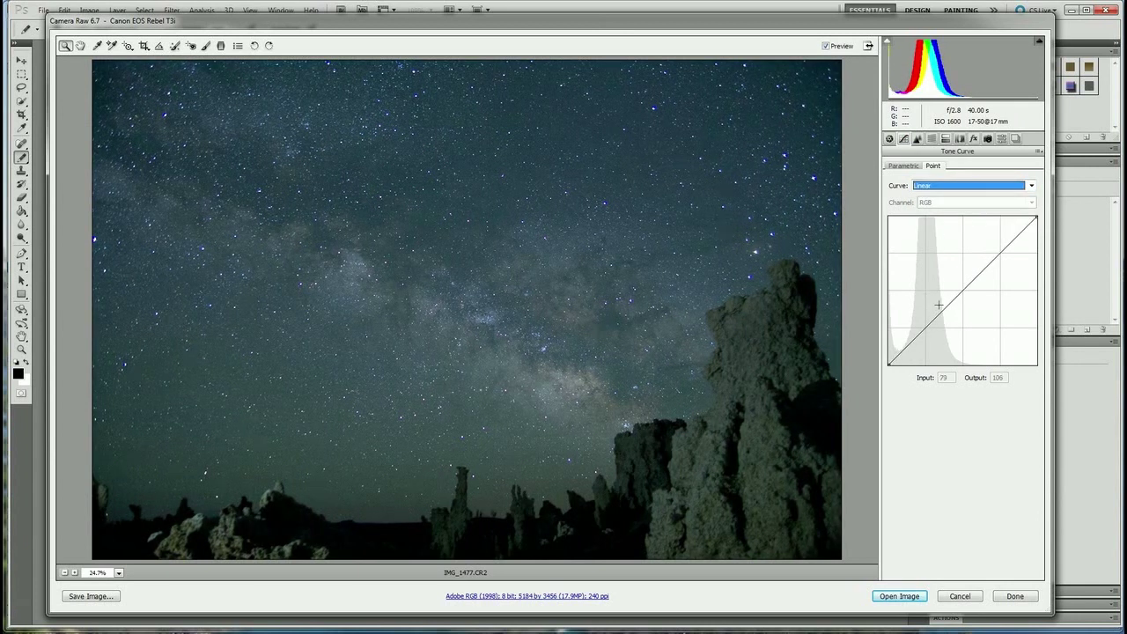
{"action": "left_click", "coordinate": [946, 307]}
{"action": "left_click_drag", "start_coordinate": [958, 295], "coordinate": [960, 281]}
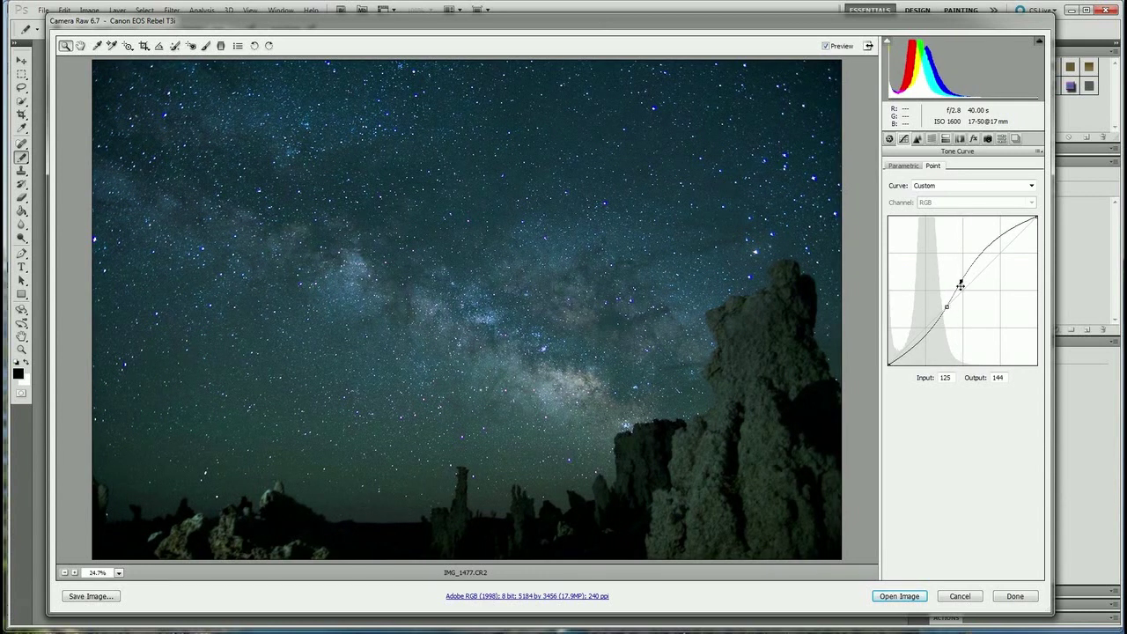
{"action": "left_click_drag", "start_coordinate": [961, 280], "coordinate": [956, 285]}
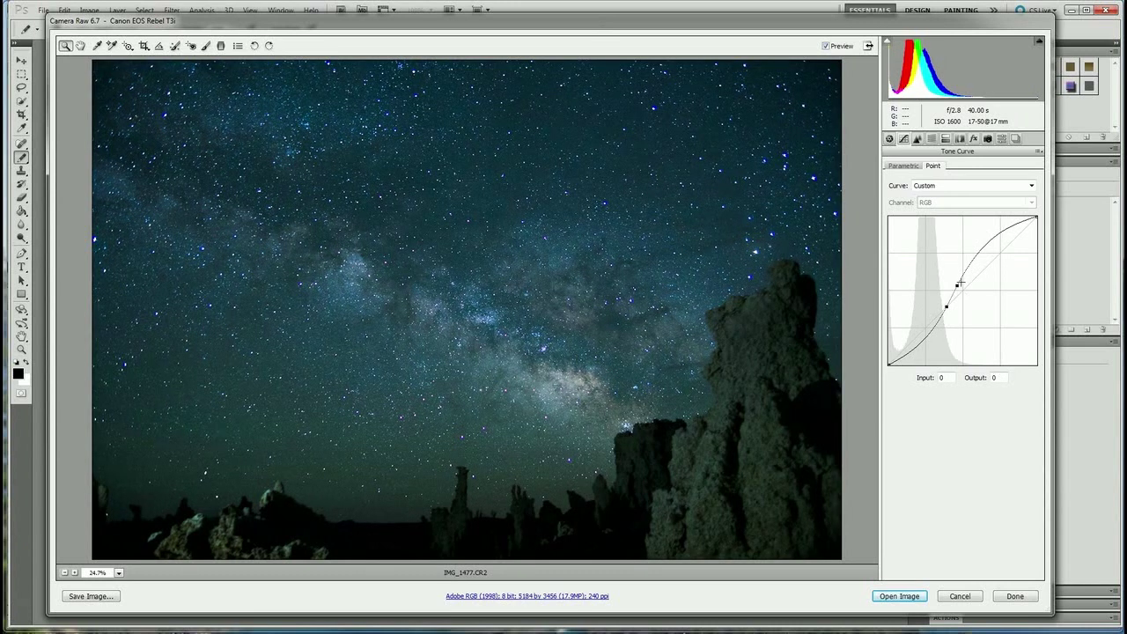
{"action": "mouse_move", "coordinate": [956, 285]}
{"action": "left_mouse_down"}
{"action": "mouse_move", "coordinate": [963, 304]}
{"action": "mouse_move", "coordinate": [954, 281]}
{"action": "left_mouse_up"}
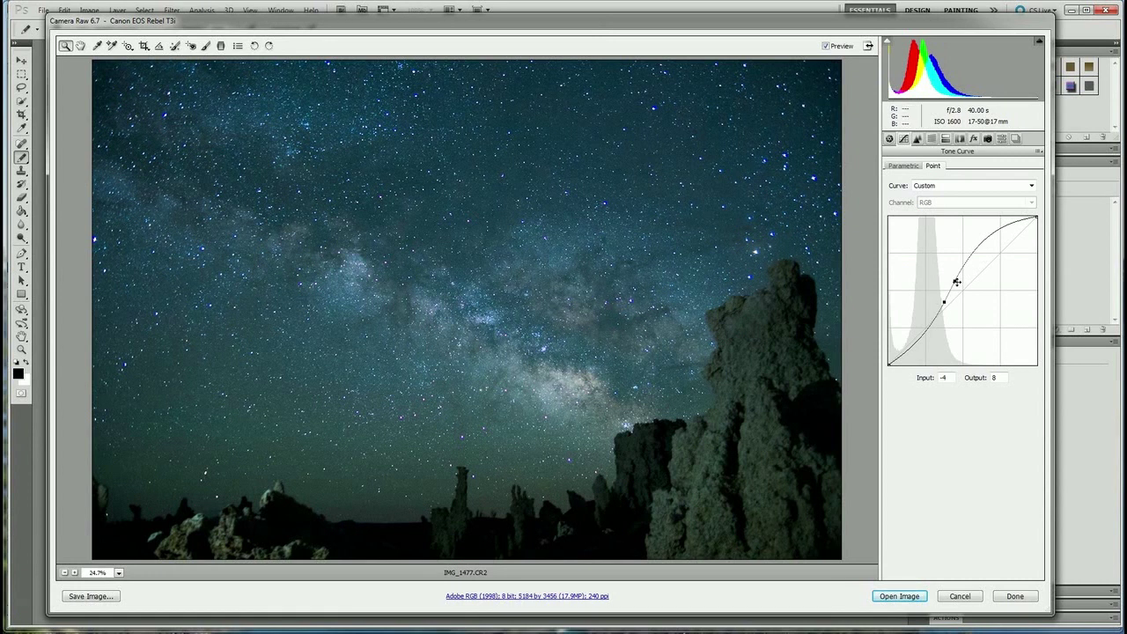
{"action": "mouse_move", "coordinate": [954, 281]}
{"action": "left_mouse_down"}
{"action": "mouse_move", "coordinate": [964, 278]}
{"action": "mouse_move", "coordinate": [950, 286]}
{"action": "left_mouse_up"}
Adjust the white balance to a Temperature of 3800 and a Tint of +16
{"action": "left_click", "coordinate": [890, 139]}
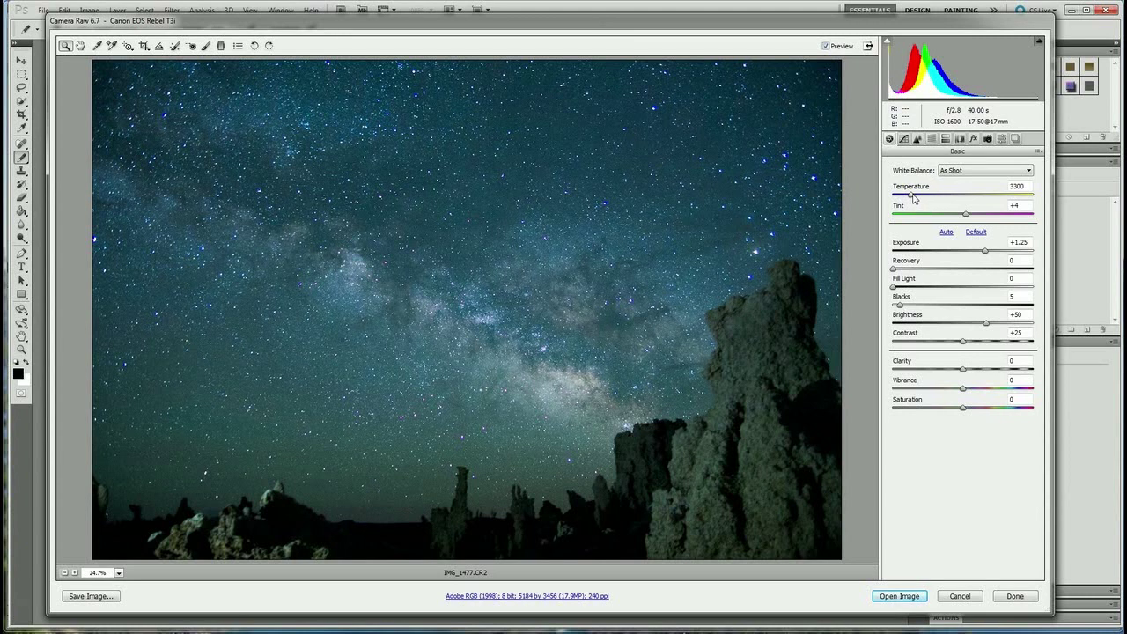
{"action": "left_click_drag", "start_coordinate": [912, 200], "coordinate": [916, 199]}
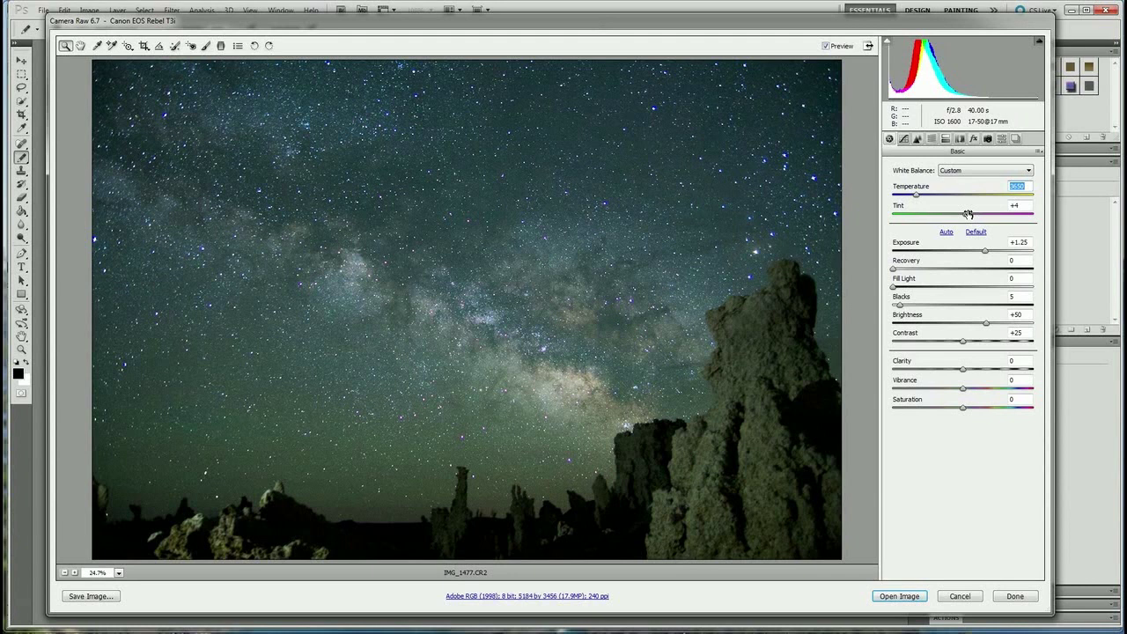
{"action": "left_click_drag", "start_coordinate": [966, 217], "coordinate": [975, 218]}
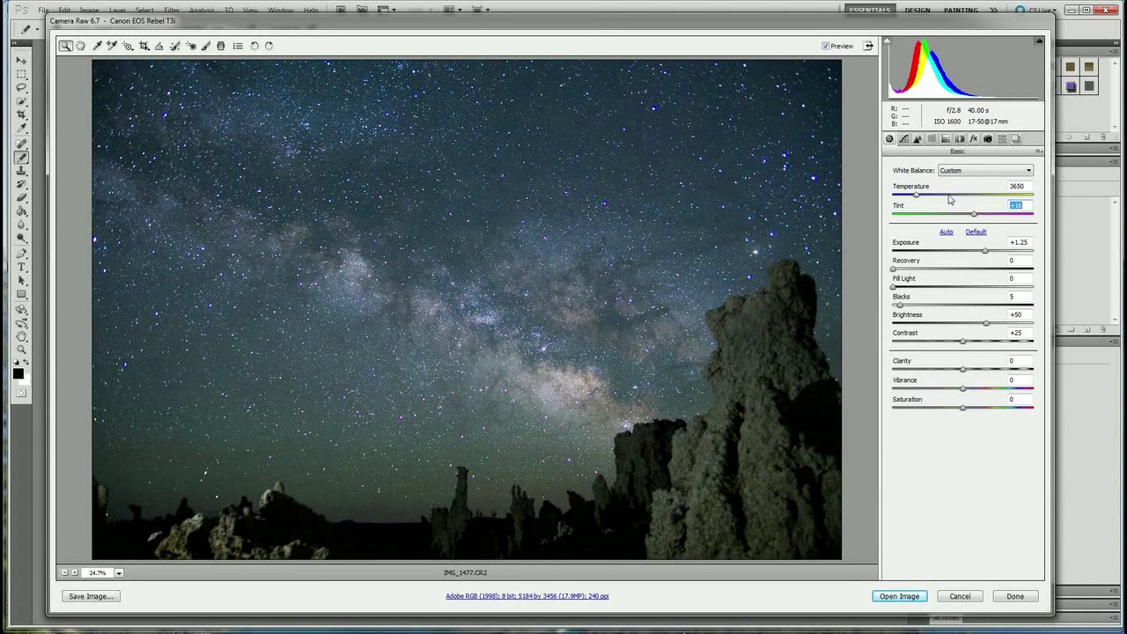
{"action": "left_click_drag", "start_coordinate": [916, 196], "coordinate": [918, 198]}
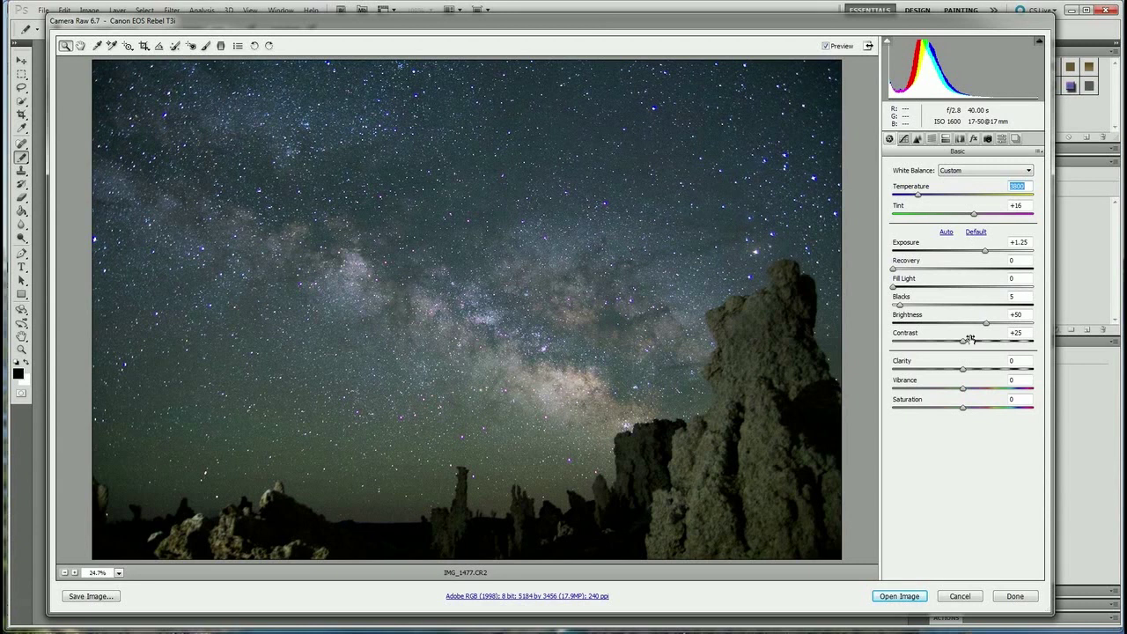
Set the Luminance noise reduction to 61 while viewing the noise in the sky up close
{"action": "left_click", "coordinate": [918, 140]}
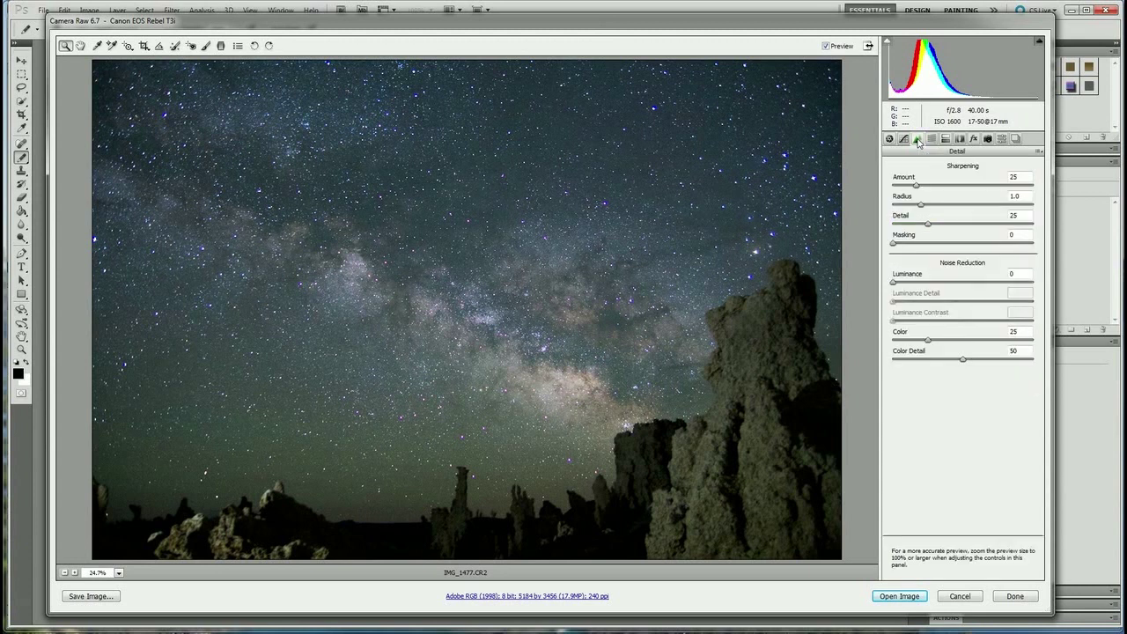
{"action": "left_click_drag", "start_coordinate": [541, 417], "coordinate": [458, 456]}
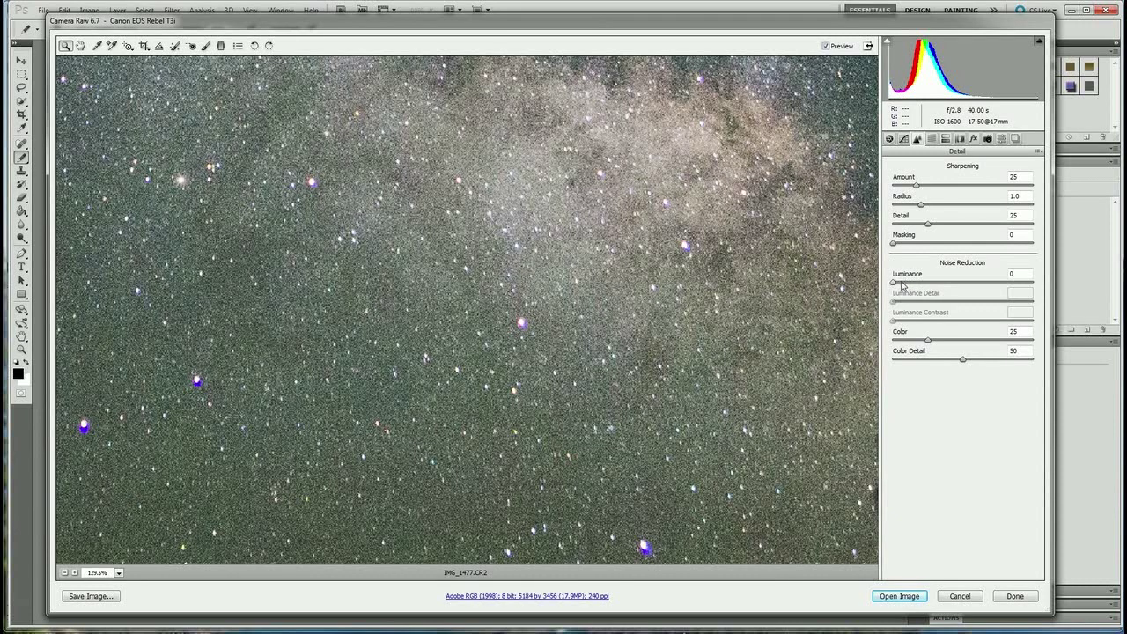
{"action": "left_click_drag", "start_coordinate": [894, 282], "coordinate": [980, 289]}
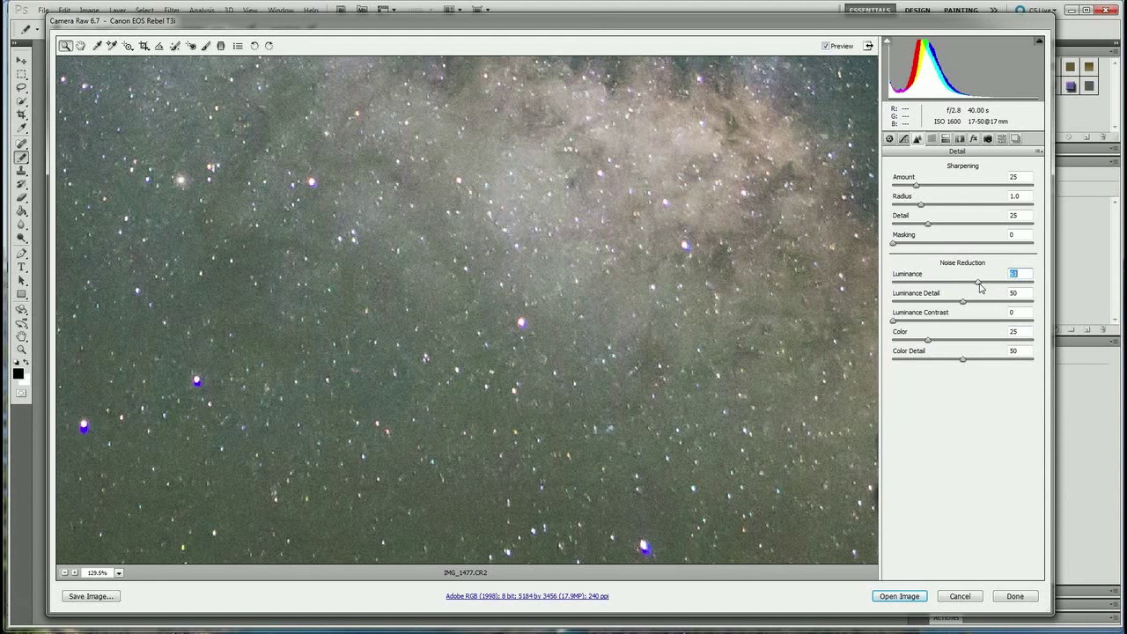
Try lowering the noise reduction's Luminance Detail to 0 and check the effect on the whole image
{"action": "left_click", "coordinate": [963, 304]}
{"action": "left_click_drag", "start_coordinate": [963, 305], "coordinate": [894, 303]}
{"action": "right_click", "coordinate": [529, 336]}
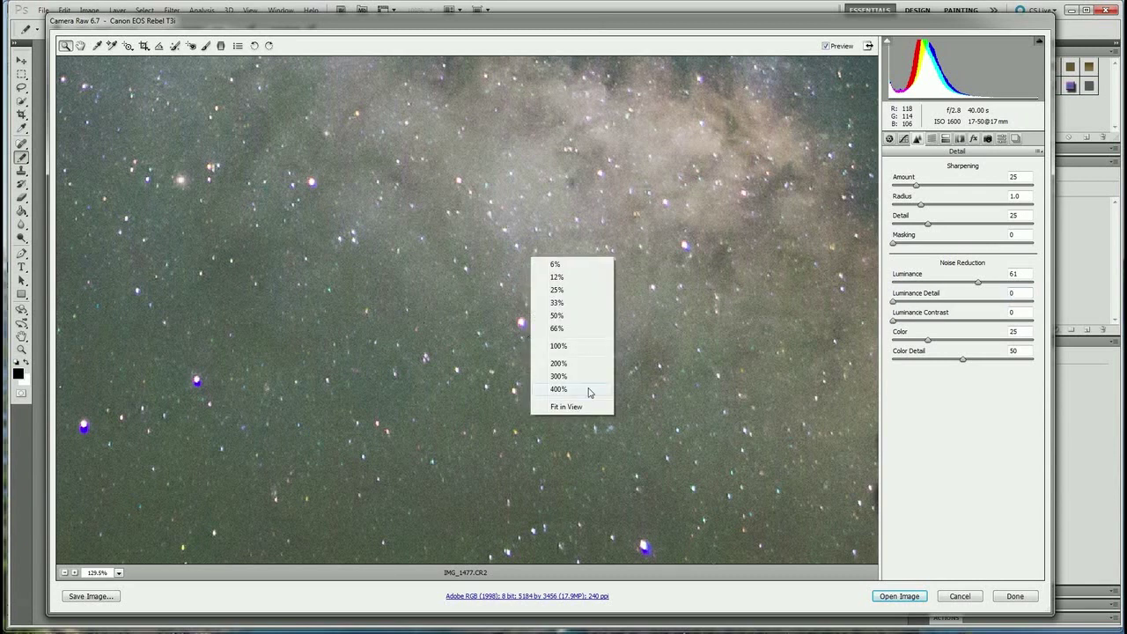
{"action": "left_click", "coordinate": [574, 406]}
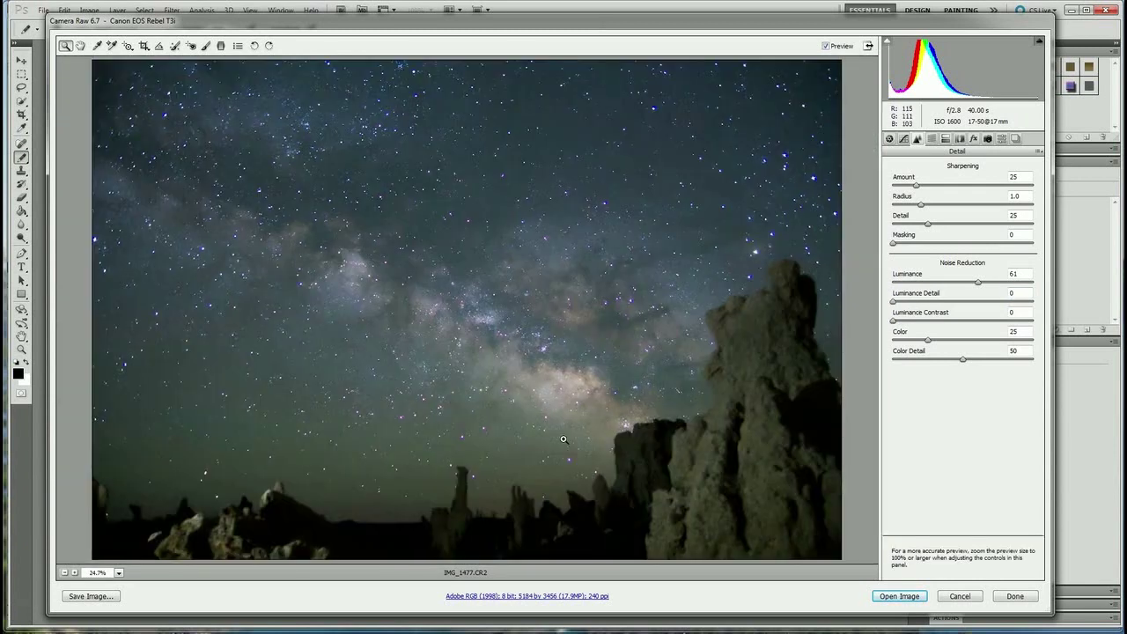
Set the noise reduction's Luminance Detail to 47, judging the stars up close, and return to the full image
{"action": "left_click_drag", "start_coordinate": [601, 370], "coordinate": [532, 407]}
{"action": "left_click_drag", "start_coordinate": [893, 302], "coordinate": [960, 306]}
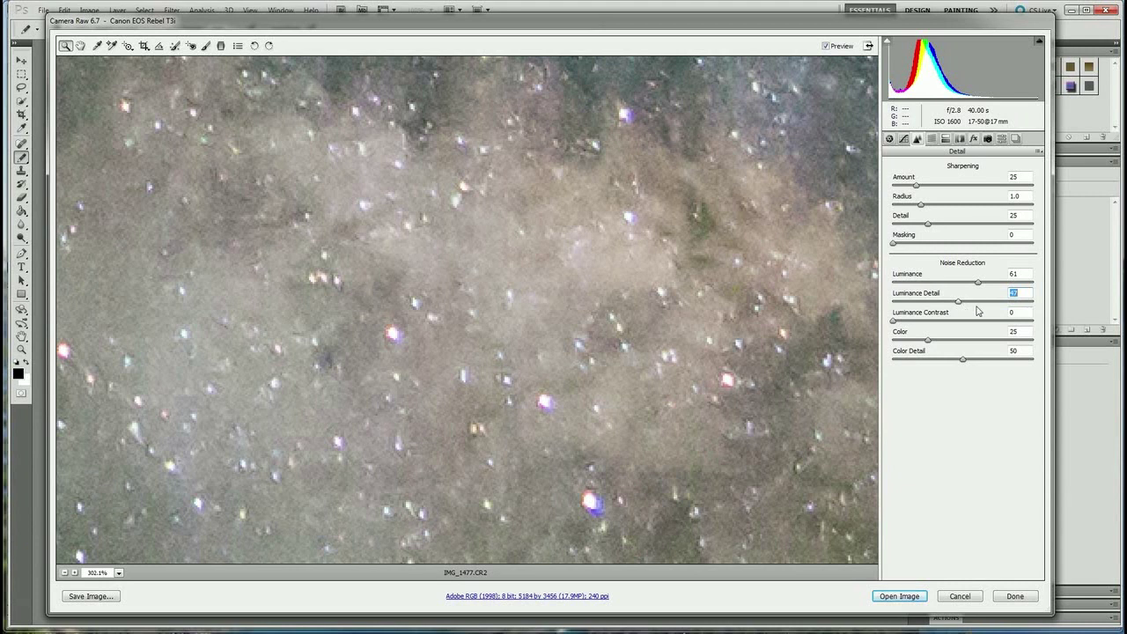
{"action": "right_click", "coordinate": [639, 397]}
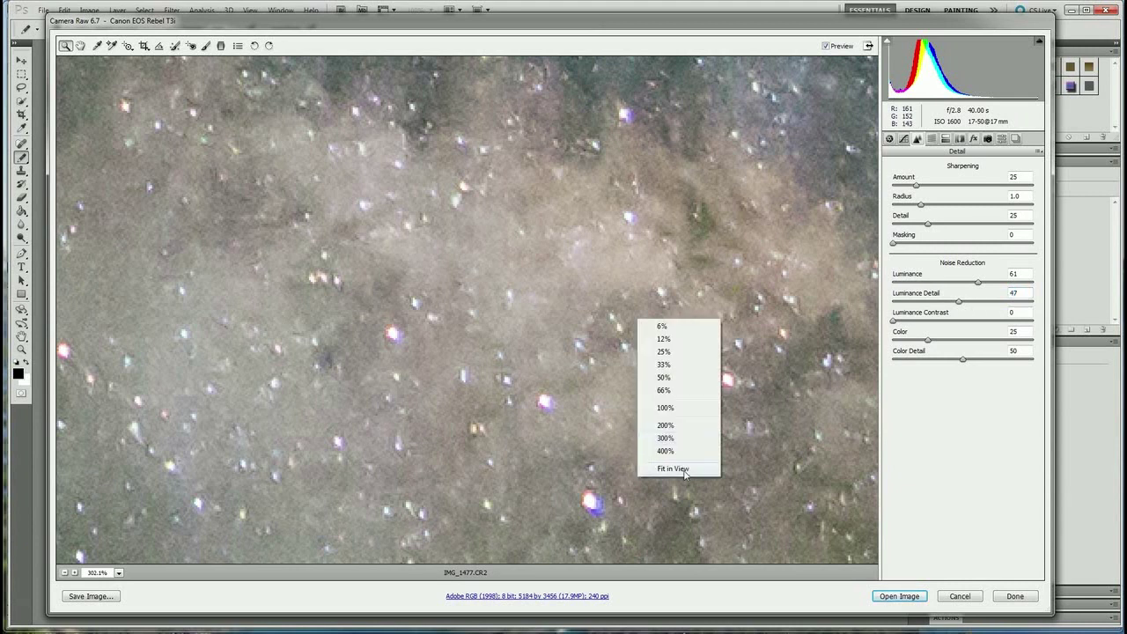
{"action": "left_click", "coordinate": [672, 468]}
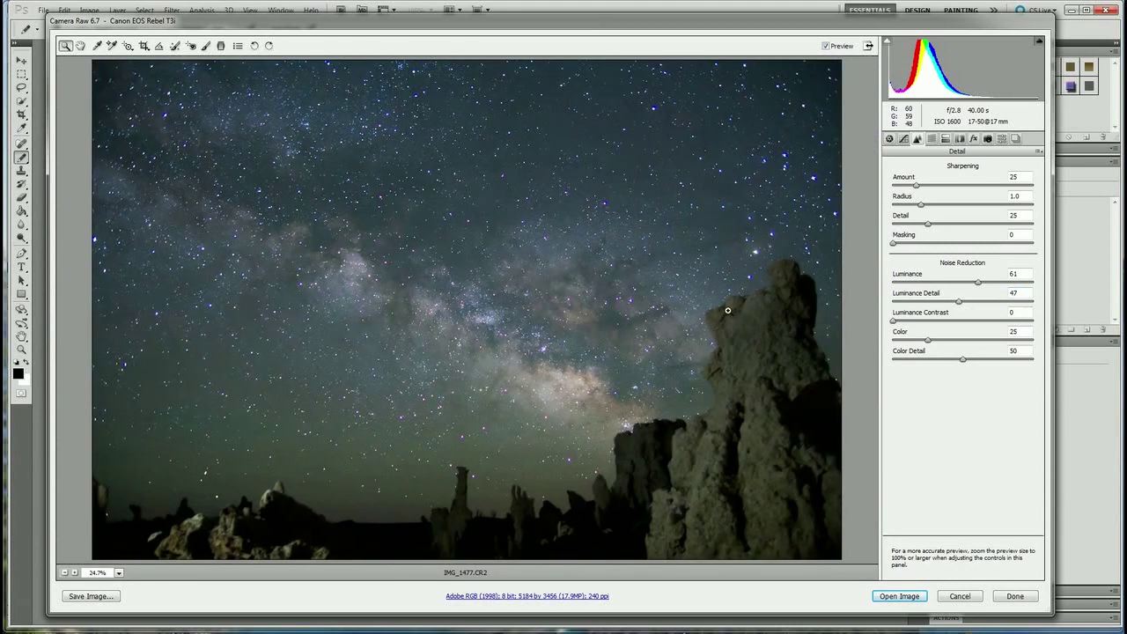
Brighten the dark corners with a manual lens vignetting Amount of +45 and a Midpoint of 52
{"action": "left_click", "coordinate": [890, 141]}
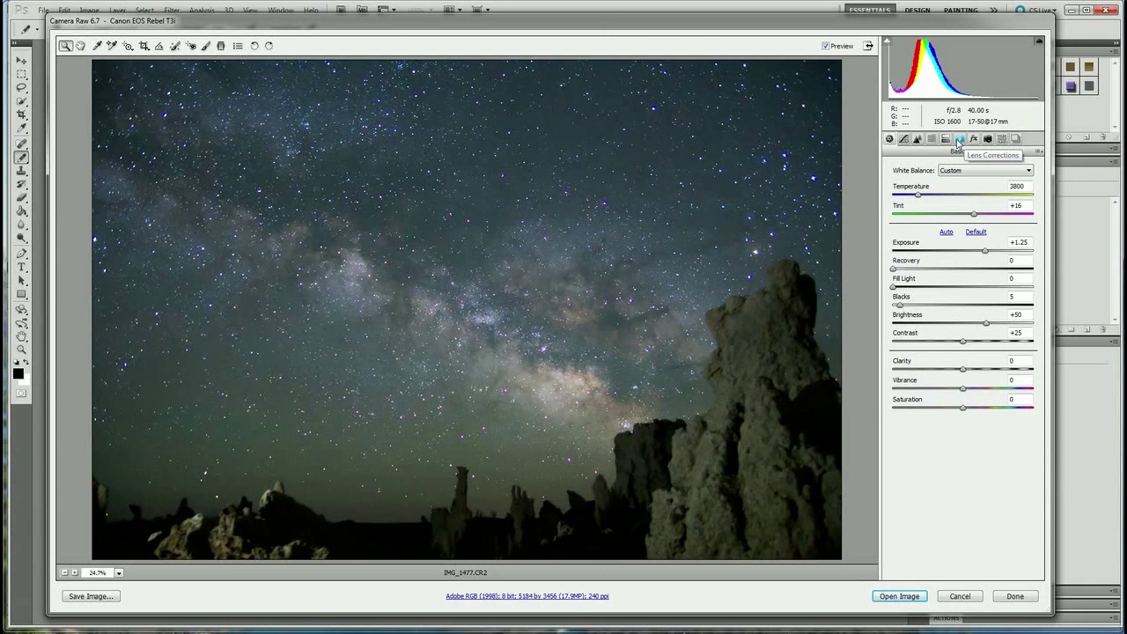
{"action": "left_click", "coordinate": [959, 140]}
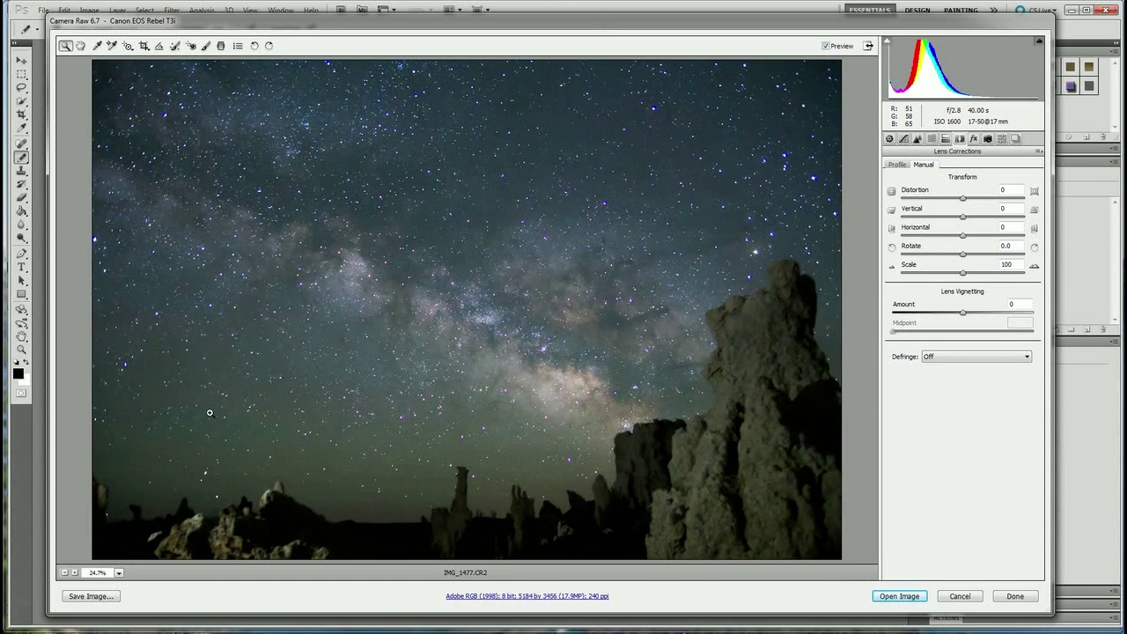
{"action": "left_click_drag", "start_coordinate": [964, 314], "coordinate": [1001, 324]}
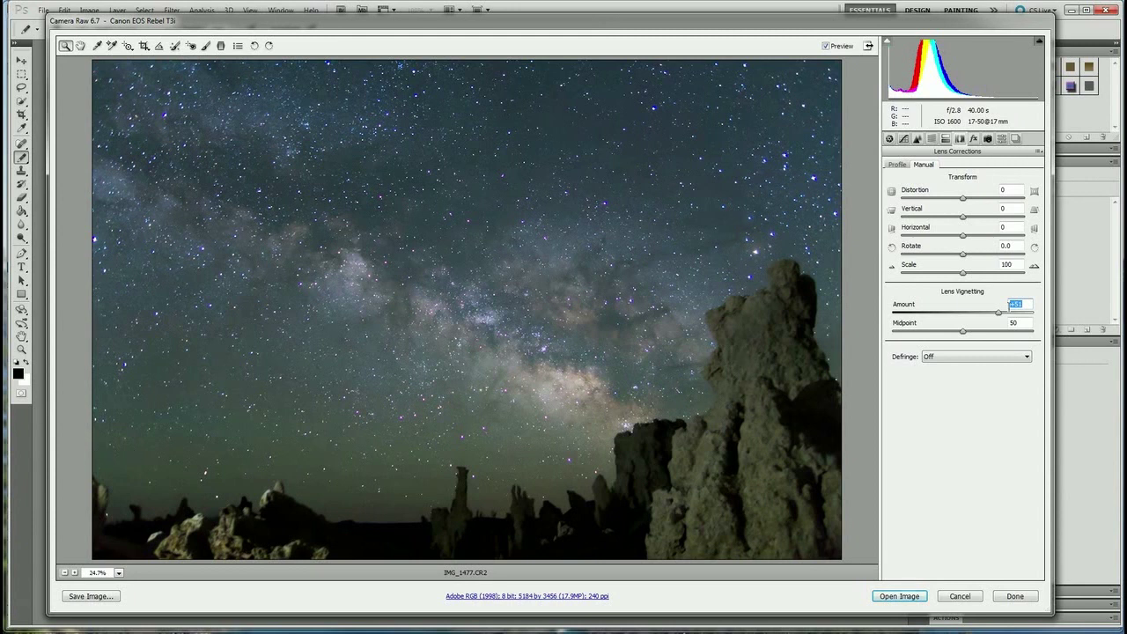
{"action": "left_click_drag", "start_coordinate": [999, 315], "coordinate": [966, 338]}
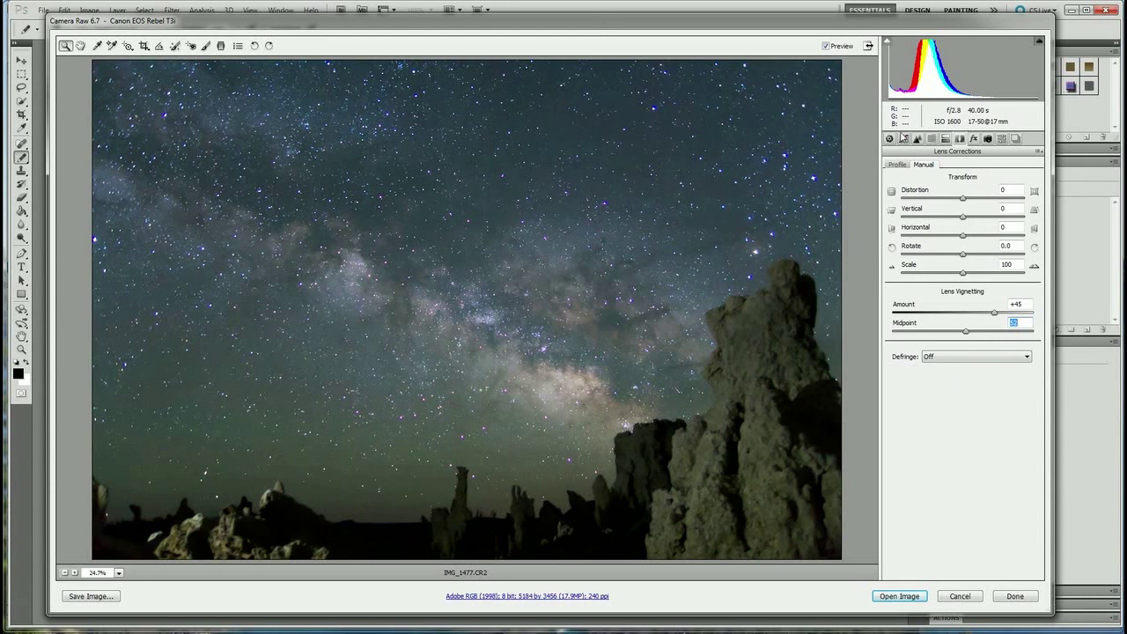
Try a Clarity of +100 on the image and return it to 0
{"action": "left_click", "coordinate": [889, 139]}
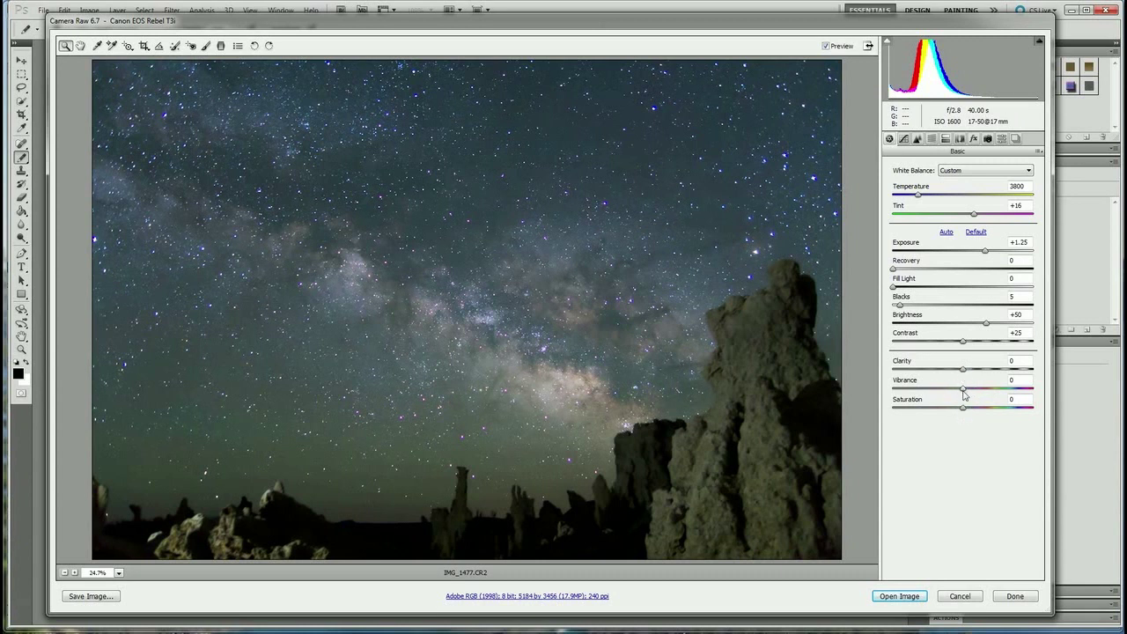
{"action": "left_click_drag", "start_coordinate": [963, 373], "coordinate": [1064, 368]}
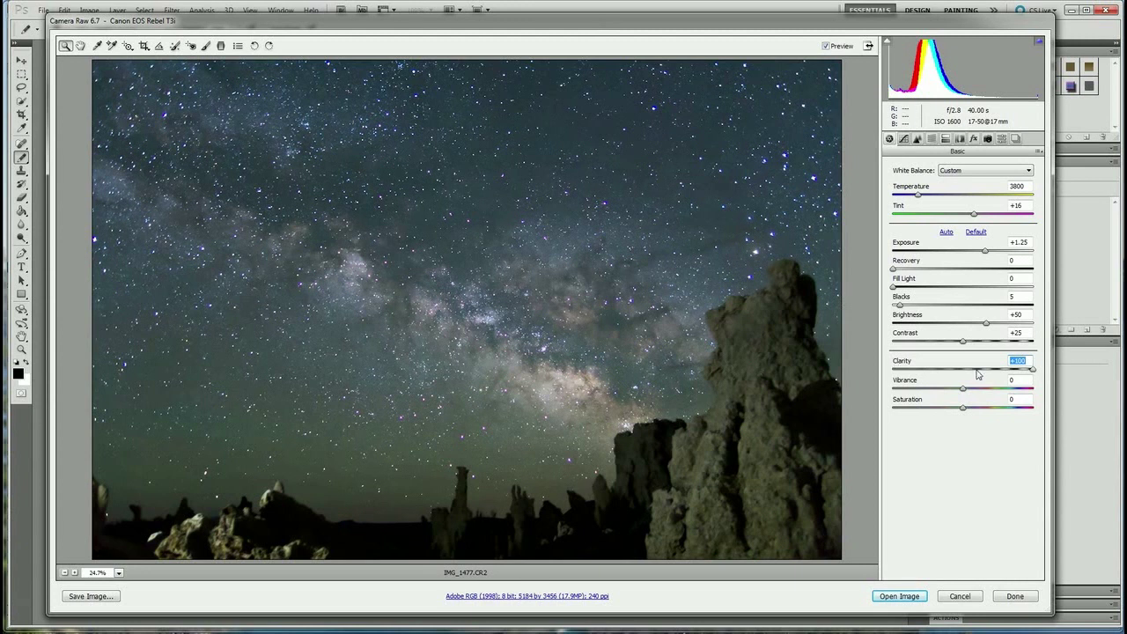
{"action": "left_click_drag", "start_coordinate": [1032, 370], "coordinate": [964, 374]}
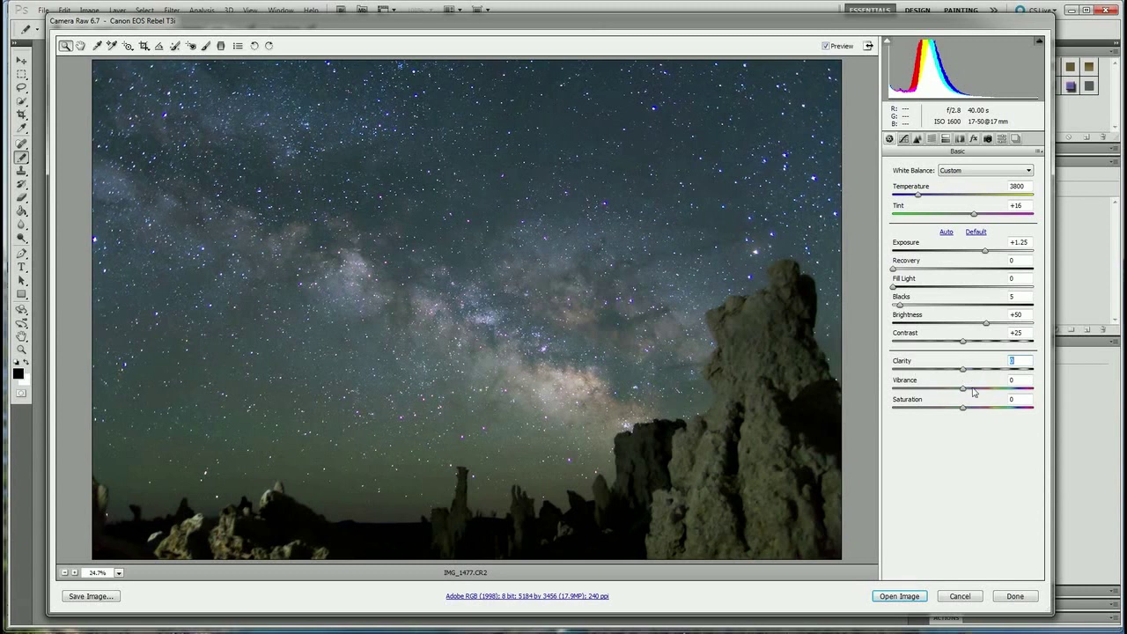
Open the developed raw image in Photoshop and duplicate the Background layer, keeping the copy selected
{"action": "left_click", "coordinate": [898, 596]}
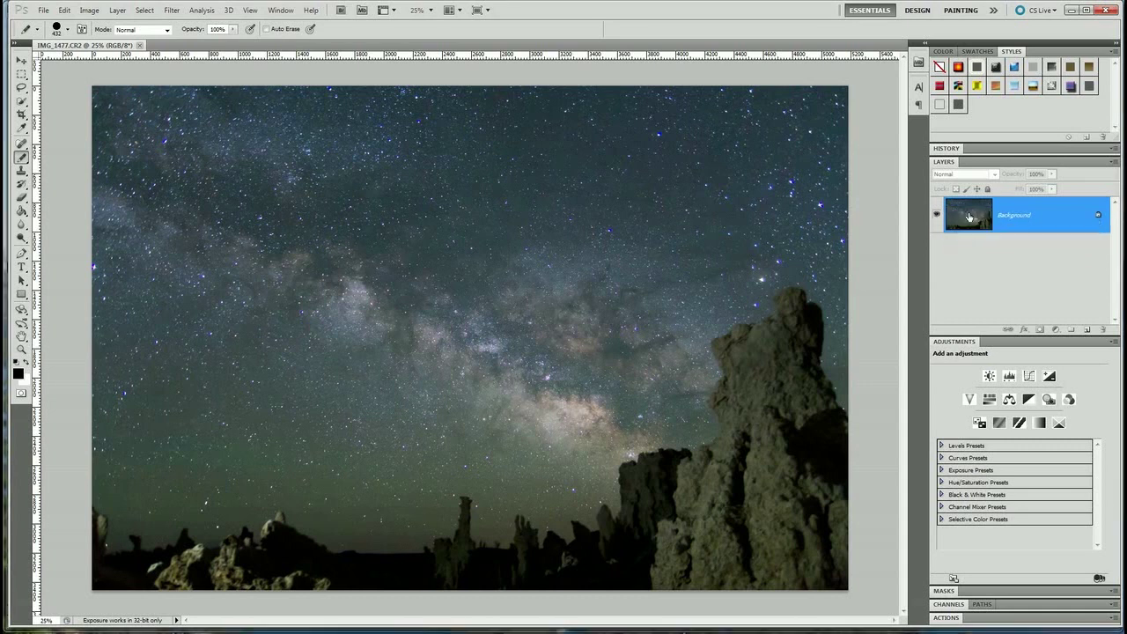
{"action": "left_click_drag", "start_coordinate": [973, 212], "coordinate": [1087, 330]}
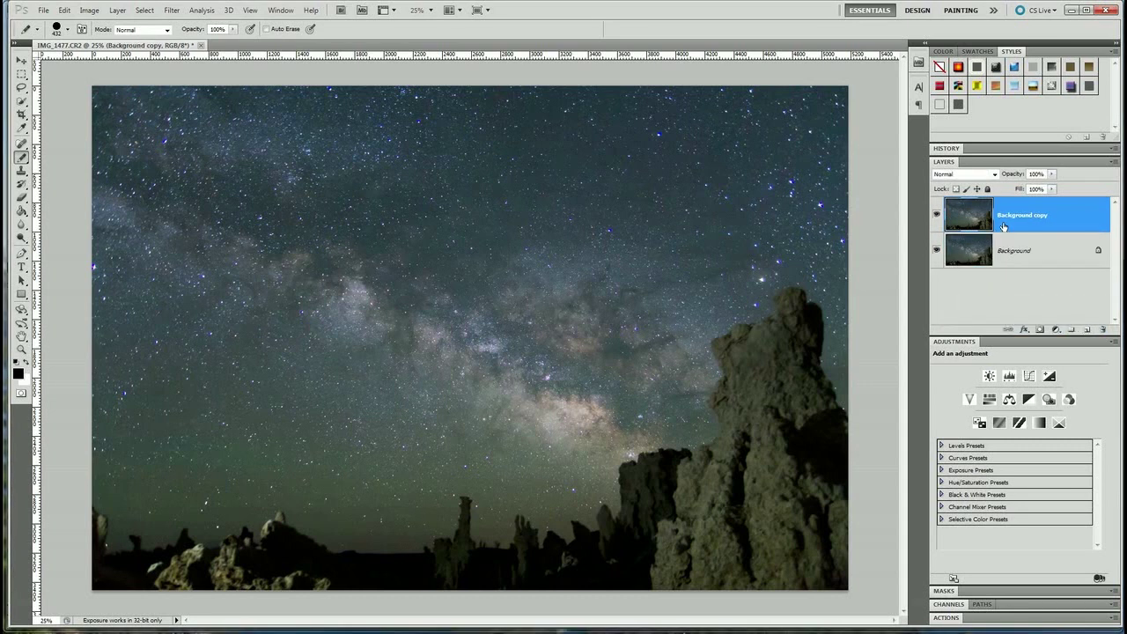
{"action": "left_click", "coordinate": [978, 253]}
{"action": "left_click", "coordinate": [982, 219]}
Select the whole rocky foreground, from the low rocks to the tall tower, on the Background copy with the Quick Selection tool
{"action": "left_click", "coordinate": [23, 102]}
{"action": "left_click", "coordinate": [22, 103]}
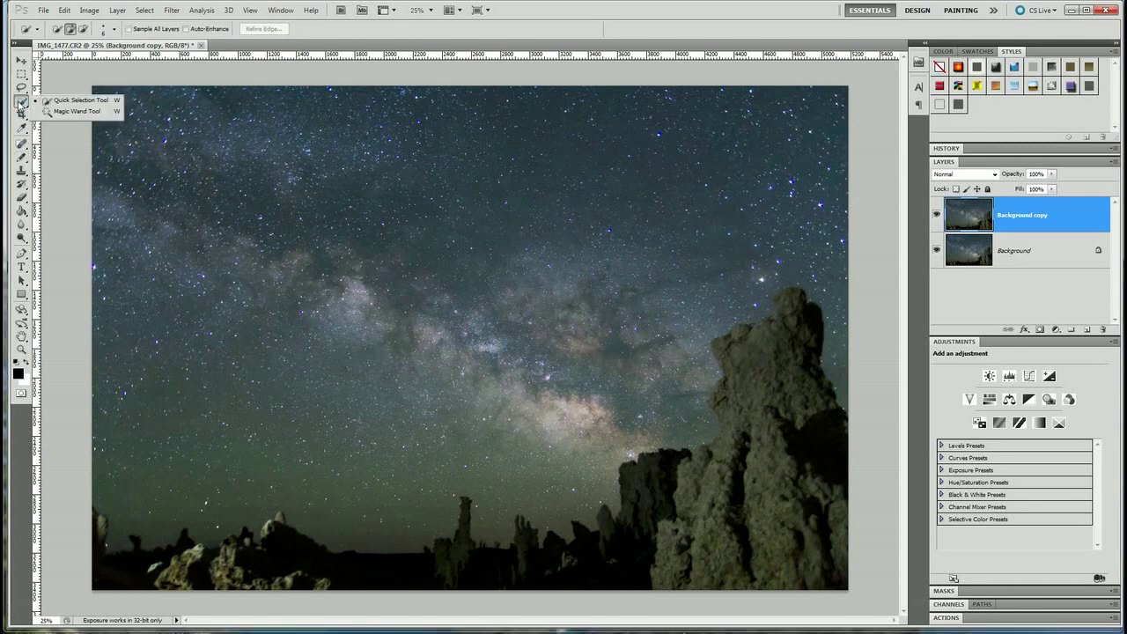
{"action": "left_click", "coordinate": [76, 111]}
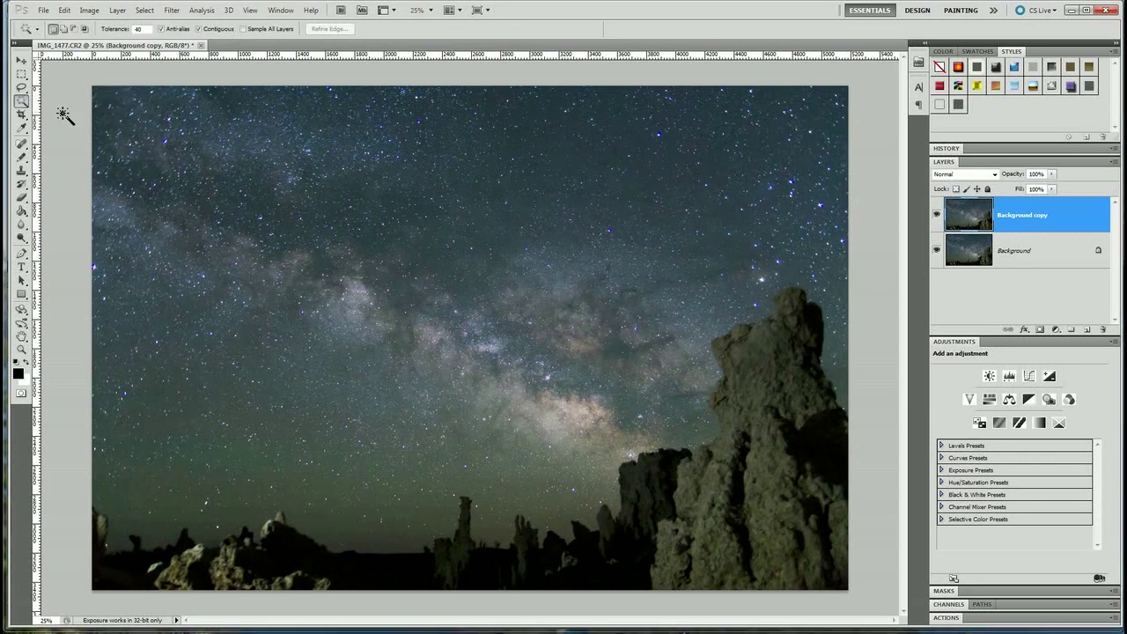
{"action": "left_click", "coordinate": [22, 102]}
{"action": "left_click", "coordinate": [72, 104]}
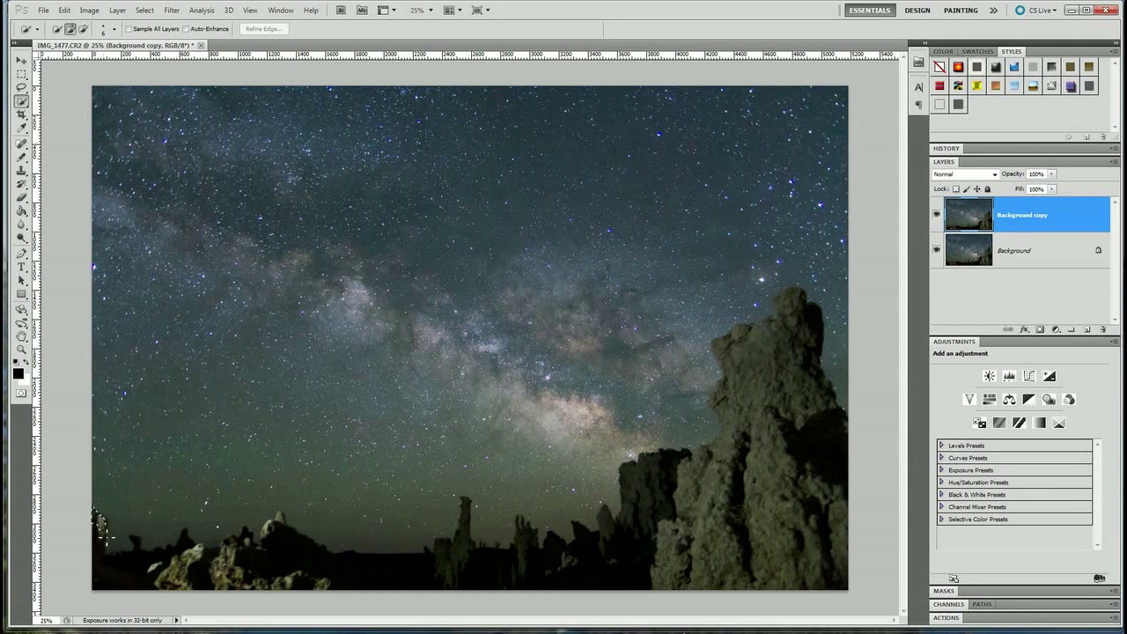
{"action": "left_click_drag", "start_coordinate": [113, 560], "coordinate": [135, 561]}
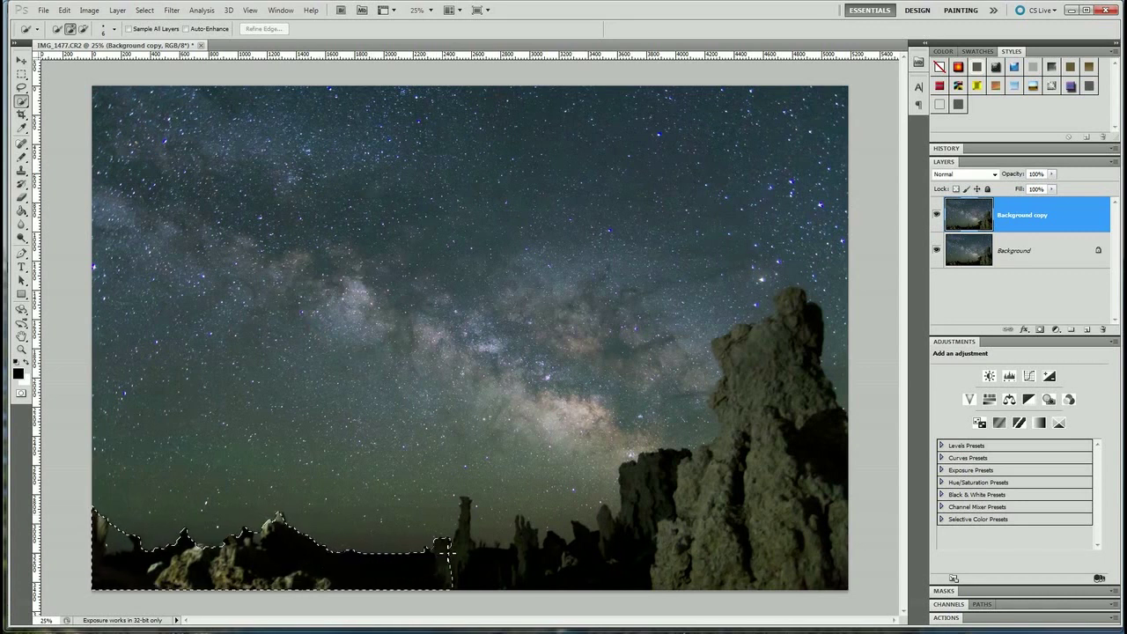
{"action": "mouse_move", "coordinate": [467, 553]}
{"action": "left_mouse_down"}
{"action": "mouse_move", "coordinate": [477, 516]}
{"action": "mouse_move", "coordinate": [470, 556]}
{"action": "mouse_move", "coordinate": [482, 570]}
{"action": "mouse_move", "coordinate": [525, 575]}
{"action": "mouse_move", "coordinate": [532, 532]}
{"action": "mouse_move", "coordinate": [538, 572]}
{"action": "mouse_move", "coordinate": [556, 555]}
{"action": "mouse_move", "coordinate": [585, 558]}
{"action": "mouse_move", "coordinate": [594, 541]}
{"action": "mouse_move", "coordinate": [617, 545]}
{"action": "mouse_move", "coordinate": [640, 493]}
{"action": "mouse_move", "coordinate": [719, 479]}
{"action": "mouse_move", "coordinate": [735, 342]}
{"action": "mouse_move", "coordinate": [779, 308]}
{"action": "left_mouse_up"}
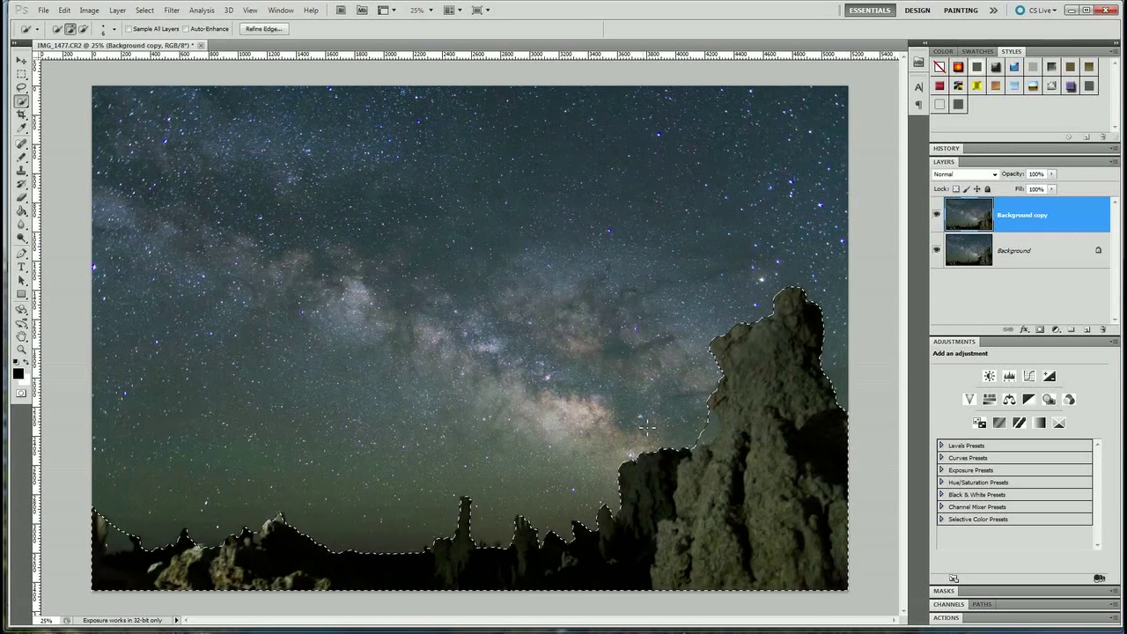
Subtract the patch of sky in the notch beside the tall rock tower from the foreground selection
{"action": "scroll", "coordinate": [722, 423], "scroll_direction": "up", "scroll_amount": 3}
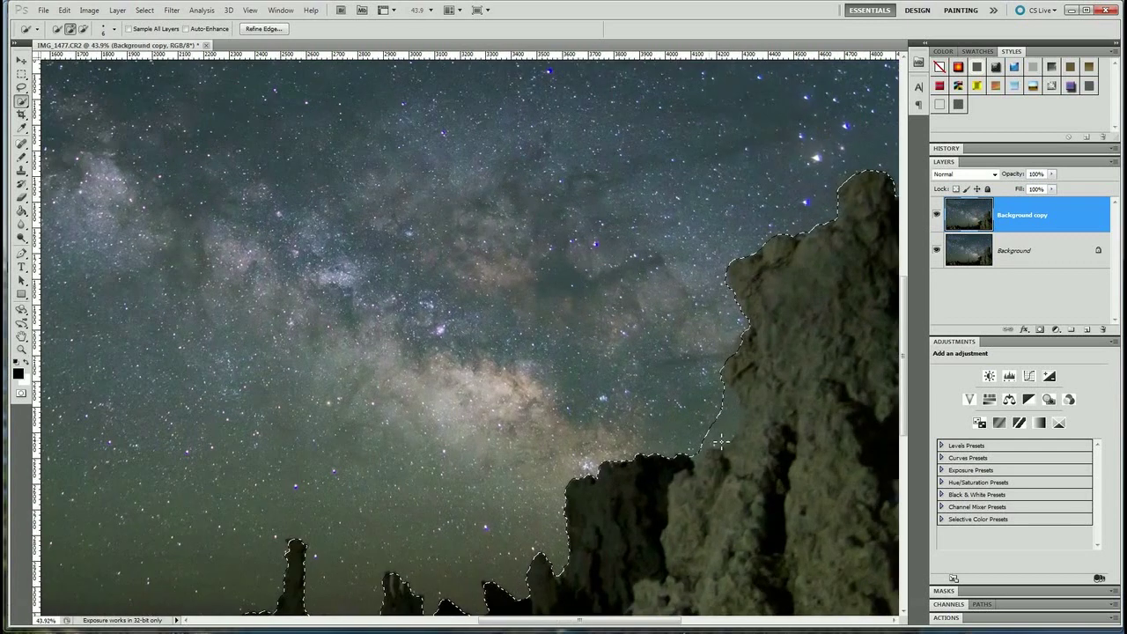
{"action": "scroll", "coordinate": [739, 439], "scroll_direction": "up", "scroll_amount": 2}
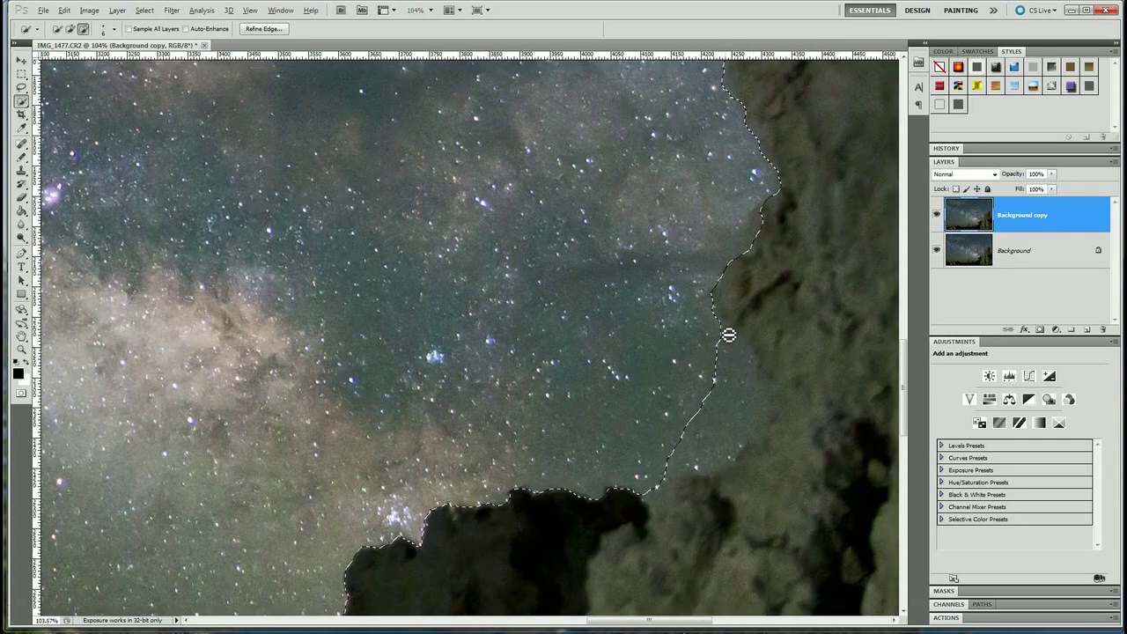
{"action": "mouse_move", "coordinate": [726, 346]}
{"action": "left_mouse_down"}
{"action": "mouse_move", "coordinate": [745, 395]}
{"action": "mouse_move", "coordinate": [739, 432]}
{"action": "mouse_move", "coordinate": [665, 482]}
{"action": "left_mouse_up"}
{"action": "key", "text": "alt"}
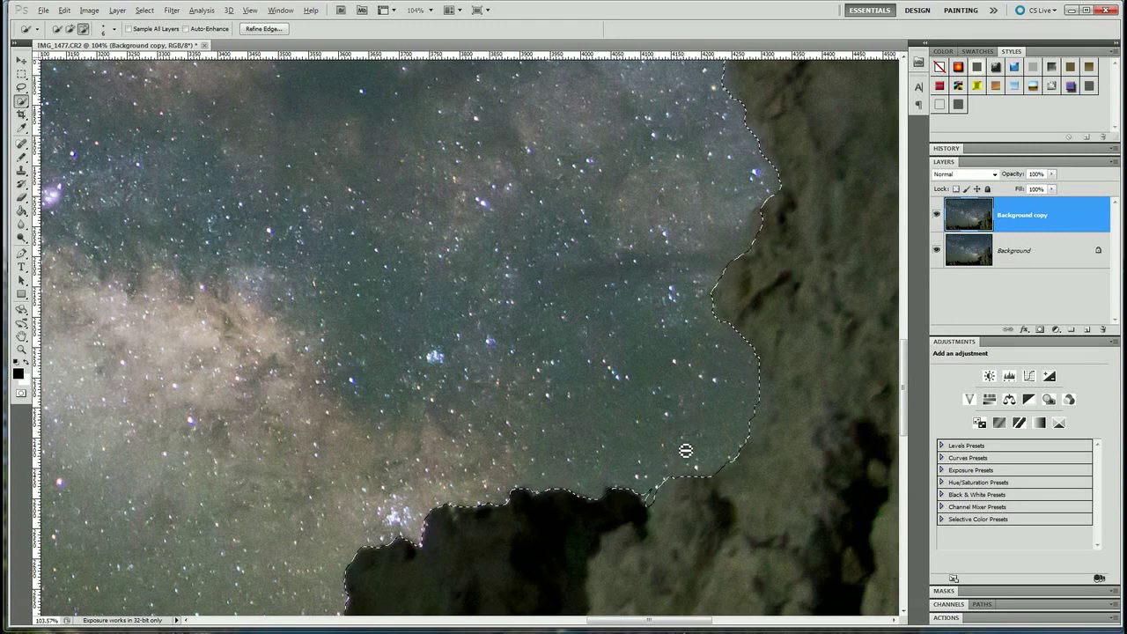
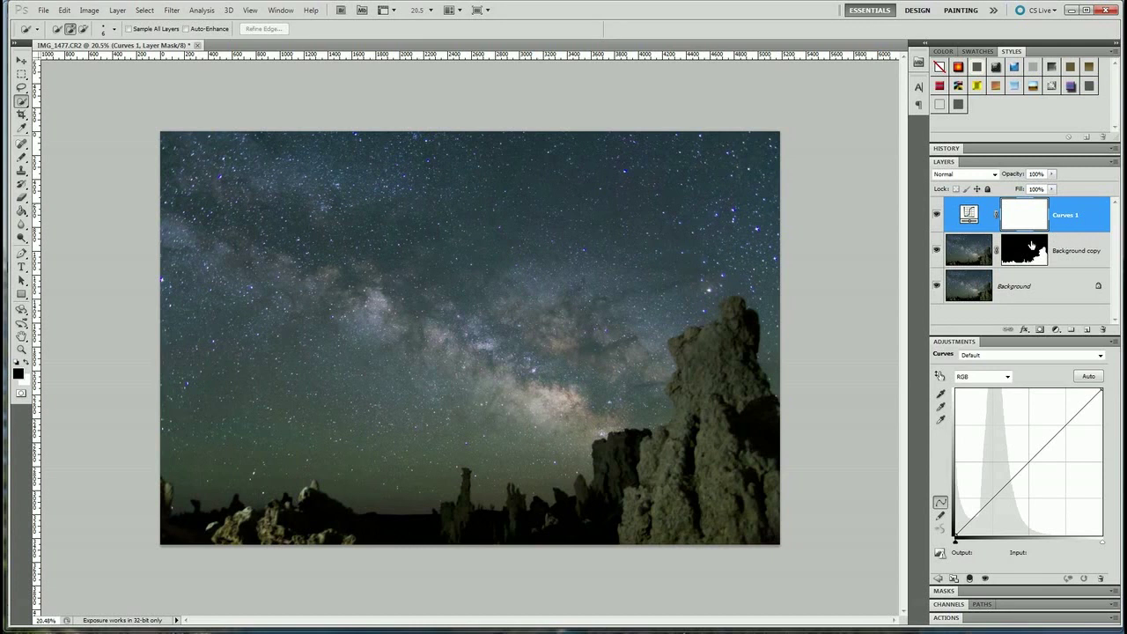
Clip the Curves 1 adjustment to the masked Background copy and darken its midtones slightly, to output 129 at input 136
{"action": "left_click", "coordinate": [1067, 218]}
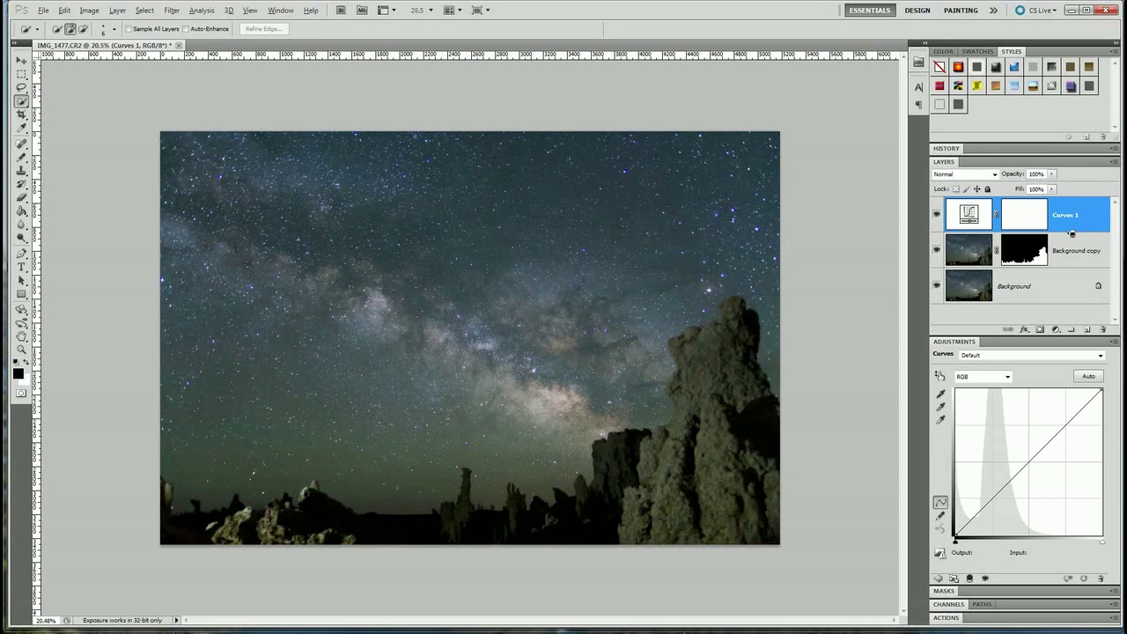
{"action": "left_click", "coordinate": [1069, 232], "text": "alt"}
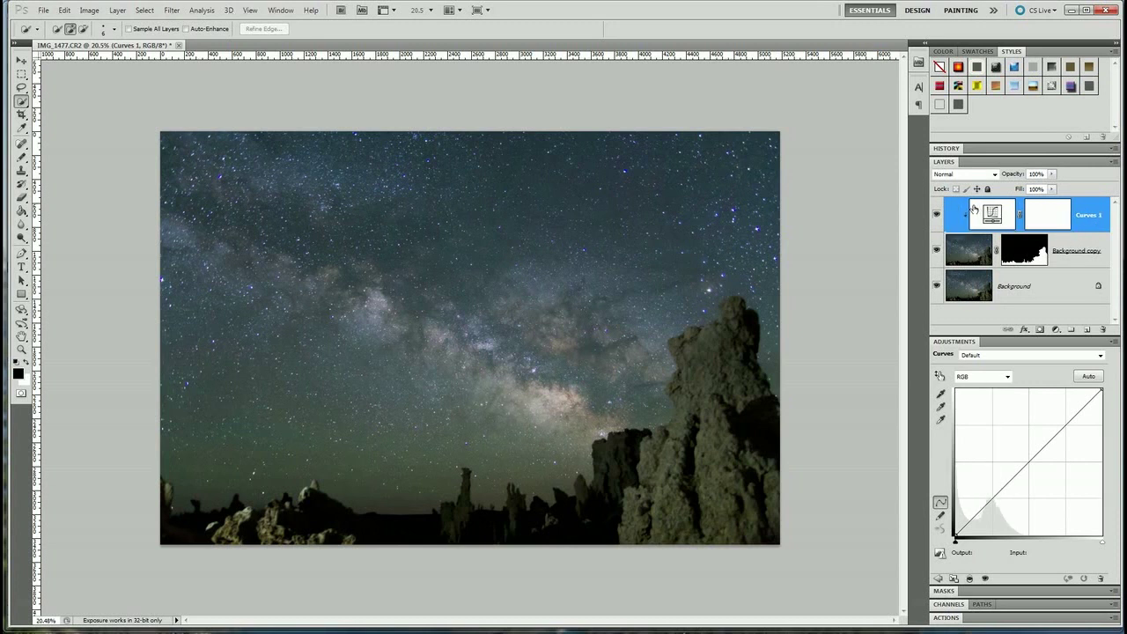
{"action": "left_click_drag", "start_coordinate": [1018, 443], "coordinate": [1033, 460]}
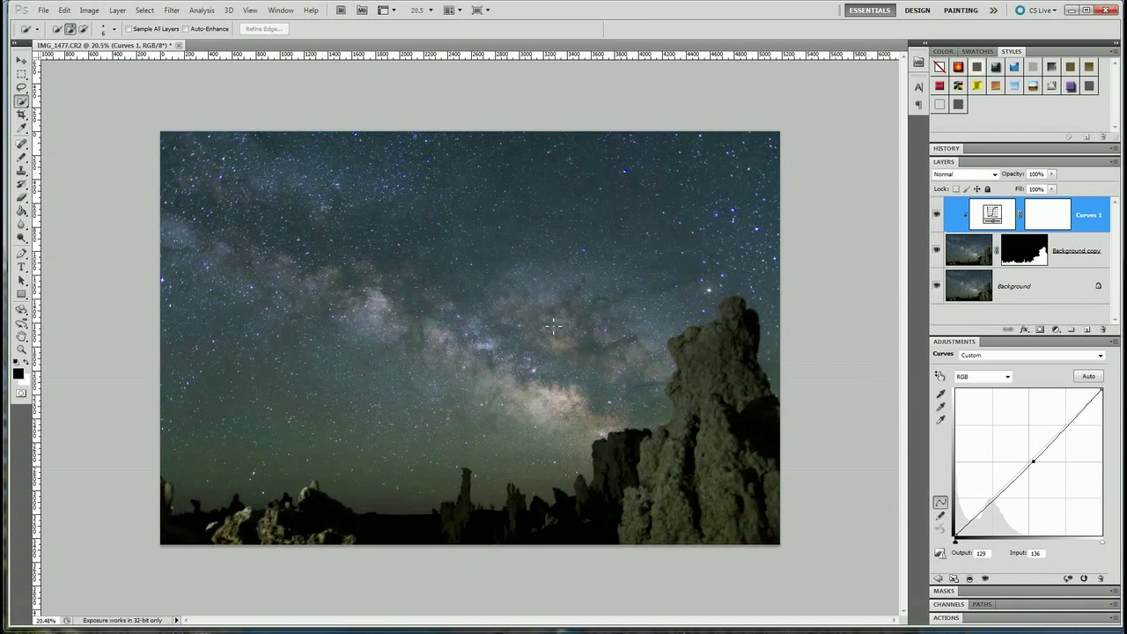
Add a second Curves adjustment layer directly above the Background and fill its layer mask with black
{"action": "left_click", "coordinate": [973, 296]}
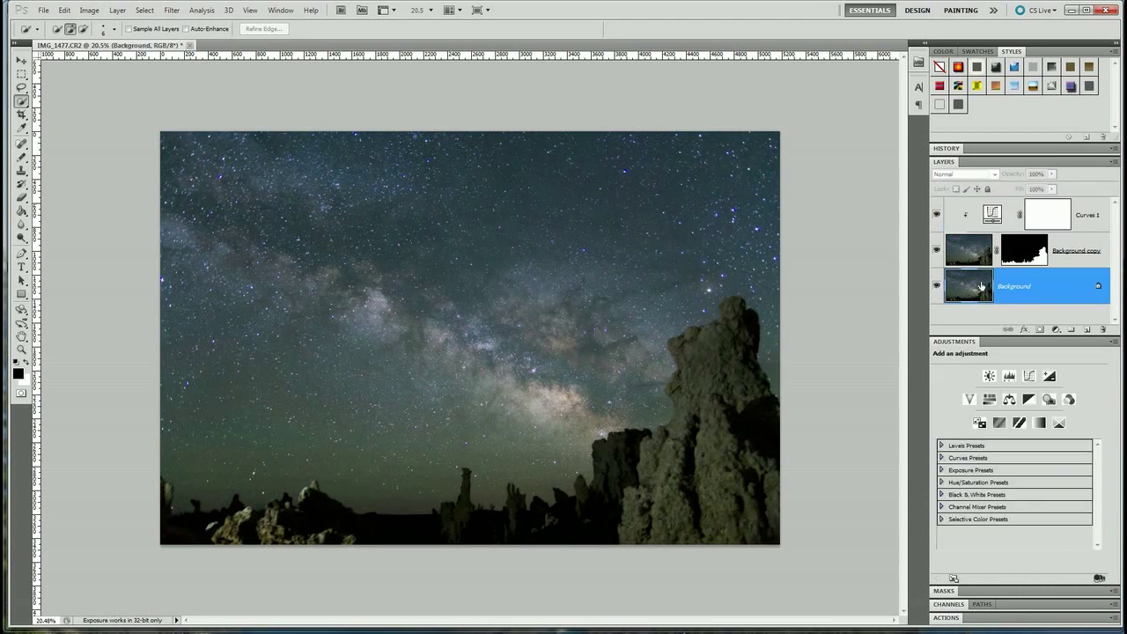
{"action": "left_click", "coordinate": [1031, 377]}
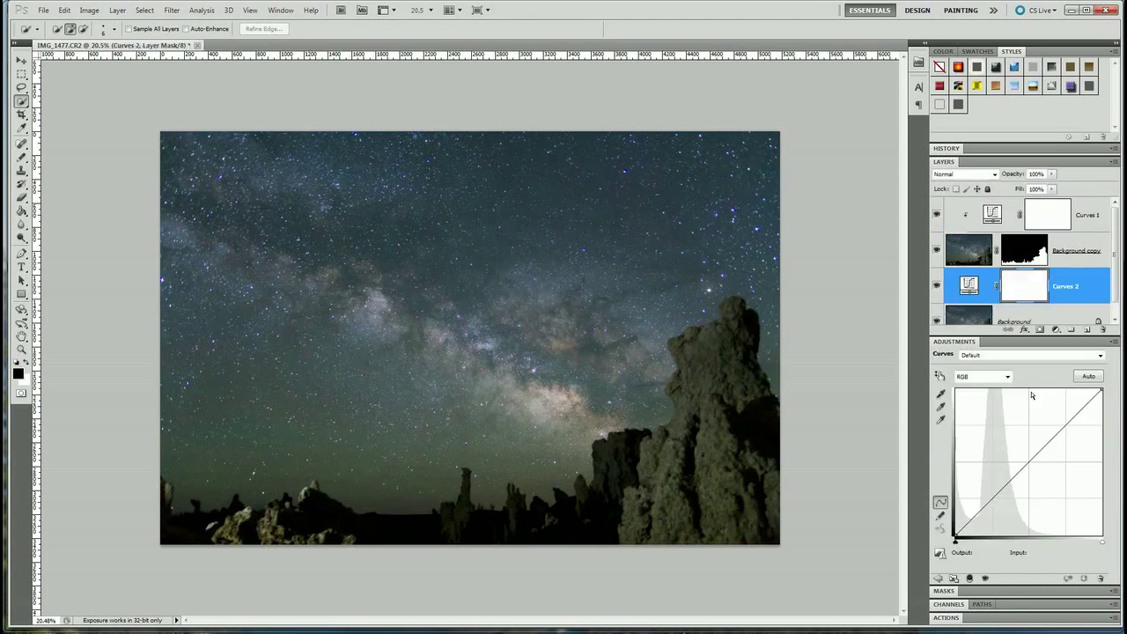
{"action": "left_click_drag", "start_coordinate": [1021, 469], "coordinate": [1037, 380]}
{"action": "key", "text": "g"}
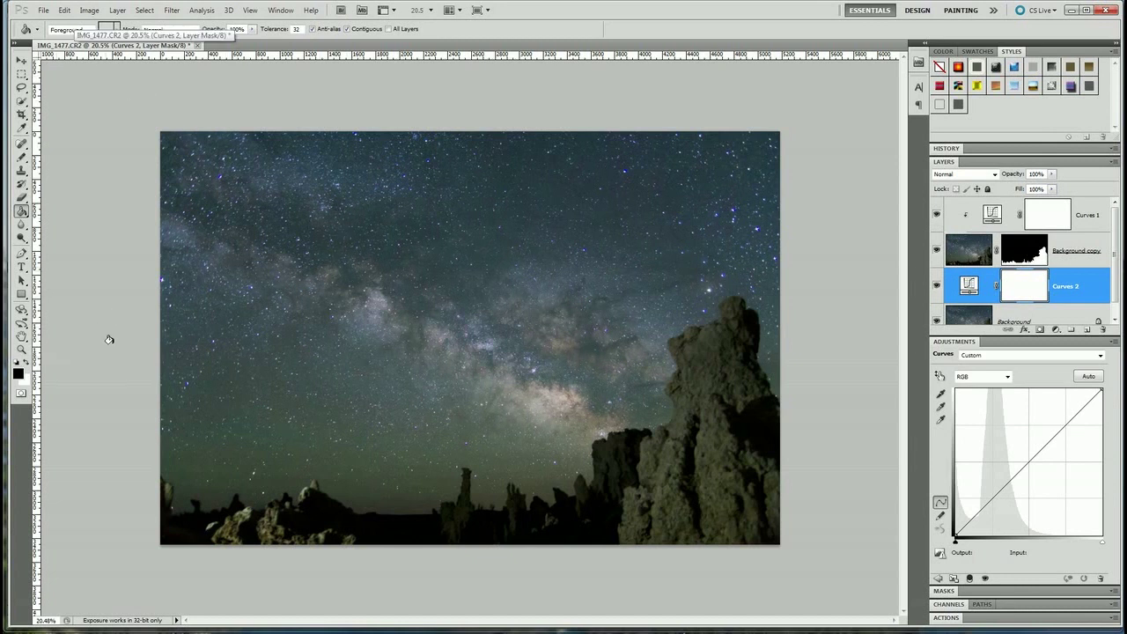
{"action": "left_click", "coordinate": [435, 278]}
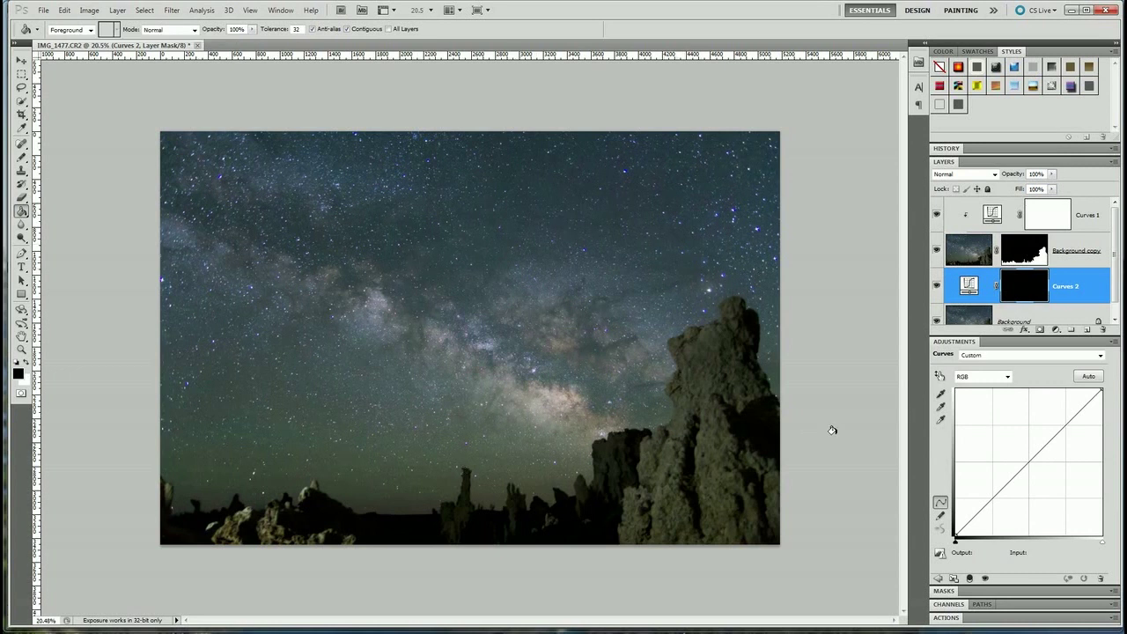
Brighten the Curves 2 curve to output 155 at input 89 and brush white on its mask over the Milky Way's bright core
{"action": "left_click_drag", "start_coordinate": [1042, 461], "coordinate": [1010, 449]}
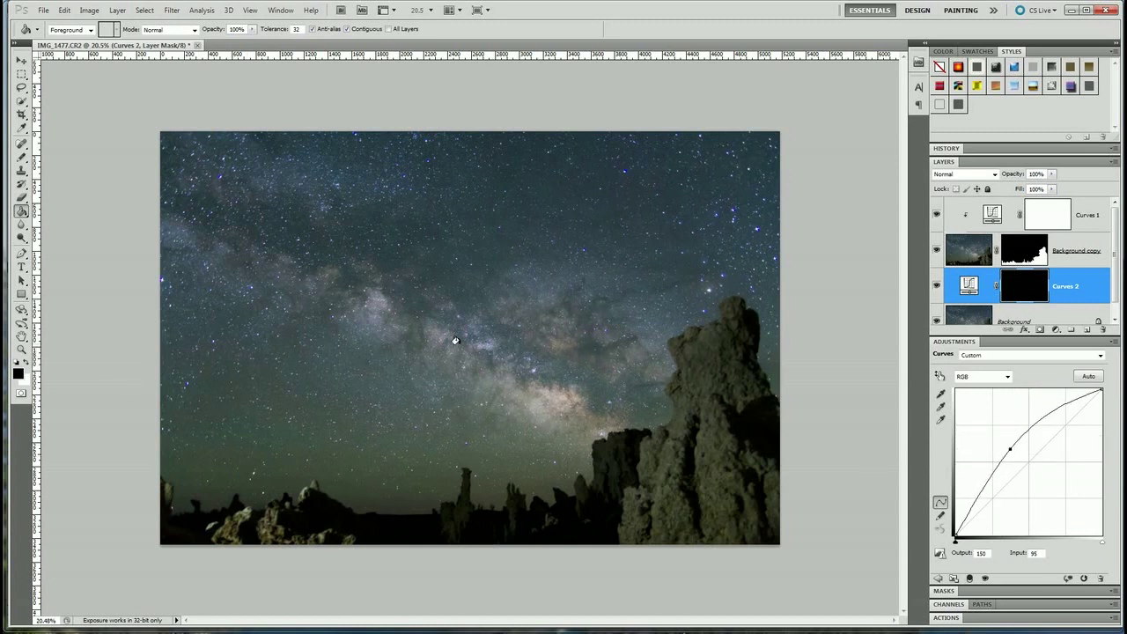
{"action": "key", "text": "b"}
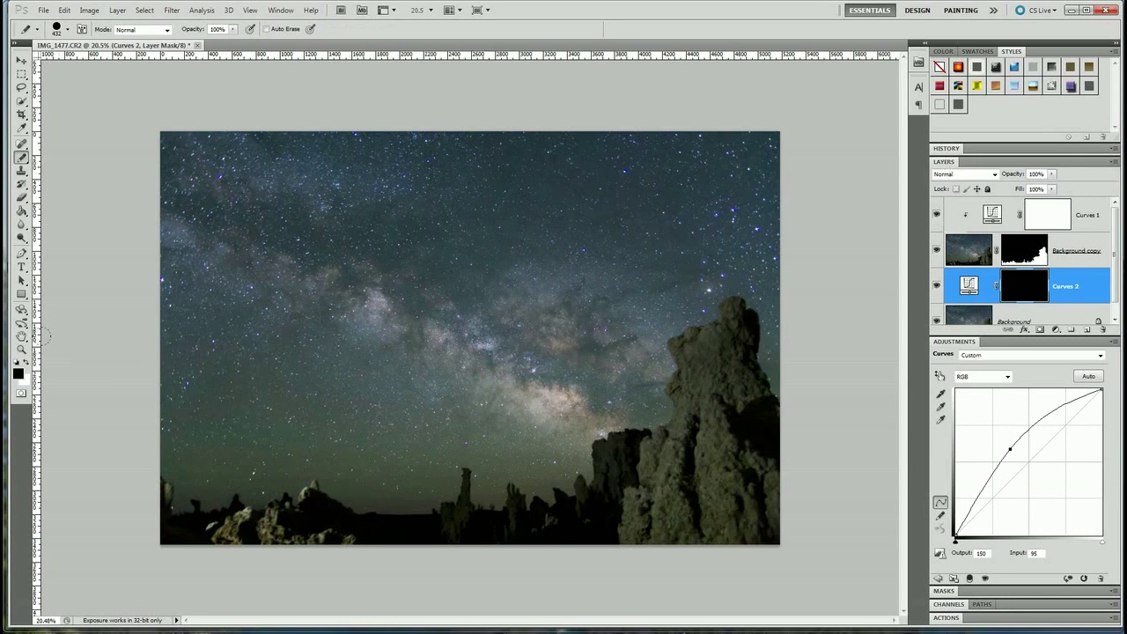
{"action": "left_click", "coordinate": [28, 364]}
{"action": "mouse_move", "coordinate": [595, 400]}
{"action": "left_mouse_down"}
{"action": "mouse_move", "coordinate": [515, 382]}
{"action": "mouse_move", "coordinate": [576, 413]}
{"action": "left_mouse_up"}
{"action": "mouse_move", "coordinate": [1006, 452]}
{"action": "left_mouse_down"}
{"action": "mouse_move", "coordinate": [1016, 461]}
{"action": "mouse_move", "coordinate": [1007, 446]}
{"action": "left_mouse_up"}
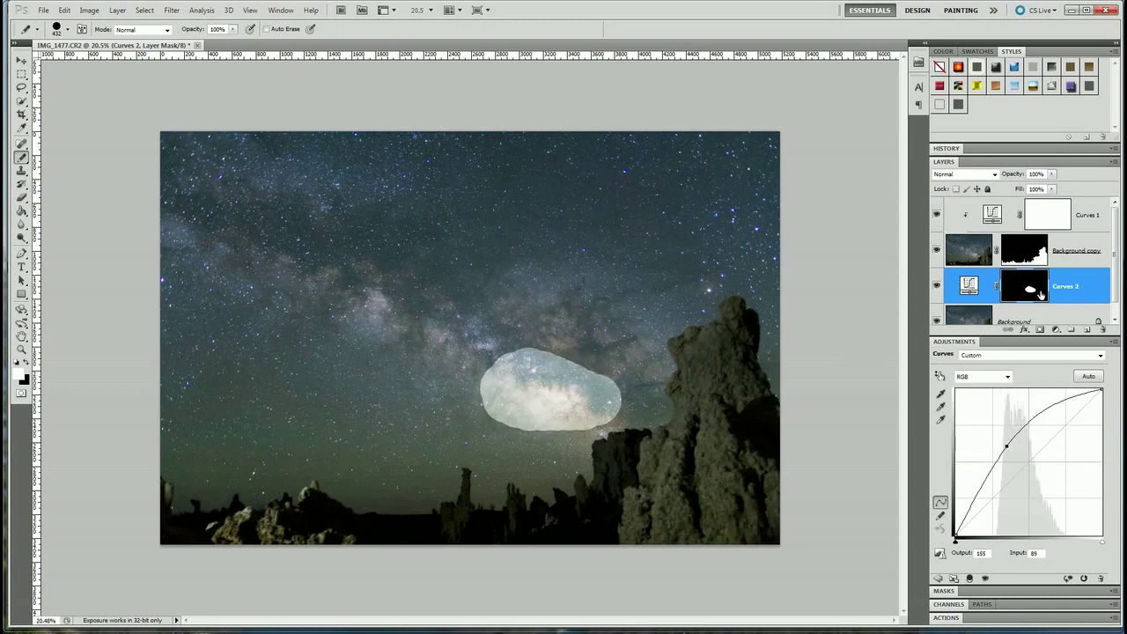
Brush white on the Curves 2 mask along the rest of the Milky Way band and the starry upper-left sky
{"action": "mouse_move", "coordinate": [601, 345]}
{"action": "left_mouse_down"}
{"action": "mouse_move", "coordinate": [612, 353]}
{"action": "mouse_move", "coordinate": [493, 327]}
{"action": "mouse_move", "coordinate": [480, 379]}
{"action": "left_mouse_up"}
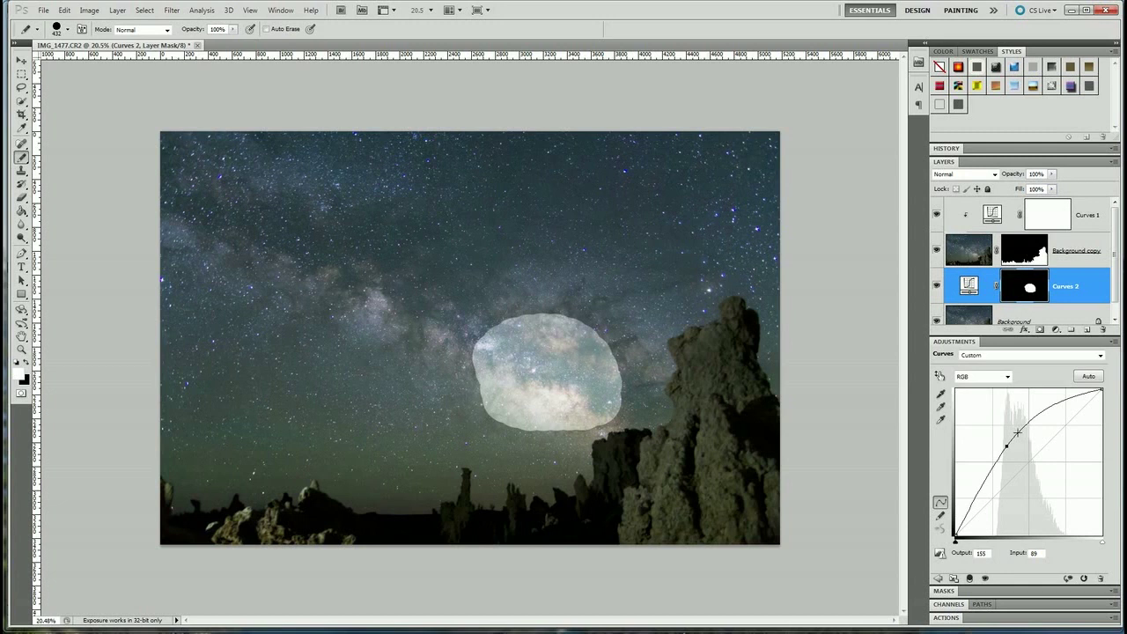
{"action": "mouse_move", "coordinate": [572, 392]}
{"action": "left_mouse_down"}
{"action": "mouse_move", "coordinate": [626, 414]}
{"action": "mouse_move", "coordinate": [604, 368]}
{"action": "mouse_move", "coordinate": [528, 343]}
{"action": "mouse_move", "coordinate": [599, 338]}
{"action": "mouse_move", "coordinate": [656, 358]}
{"action": "left_mouse_up"}
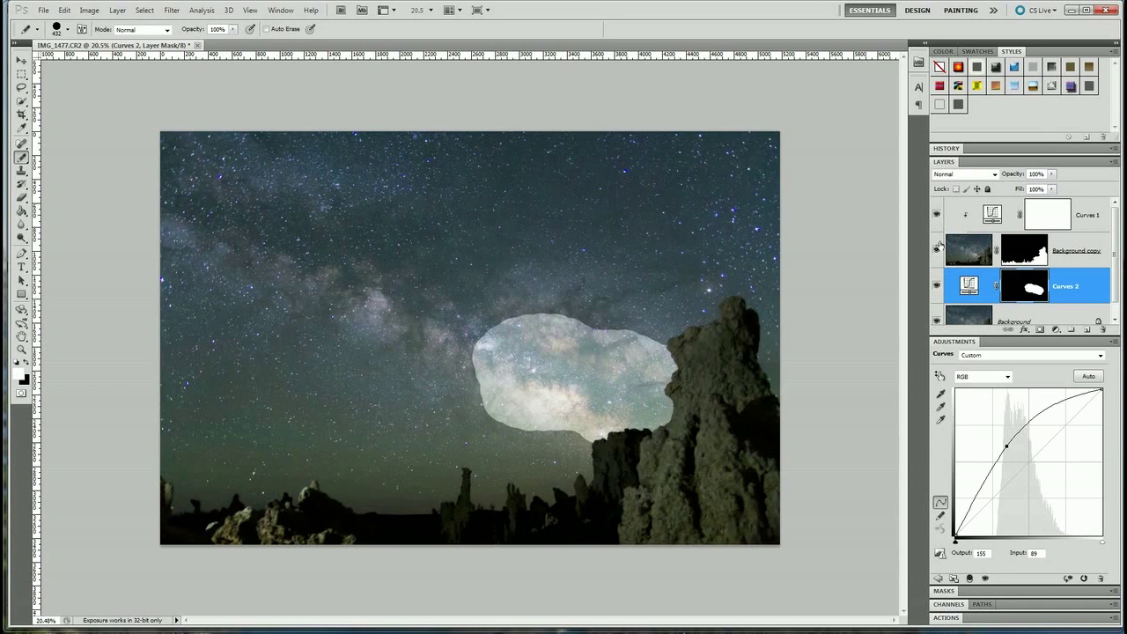
{"action": "left_click_drag", "start_coordinate": [704, 319], "coordinate": [630, 333]}
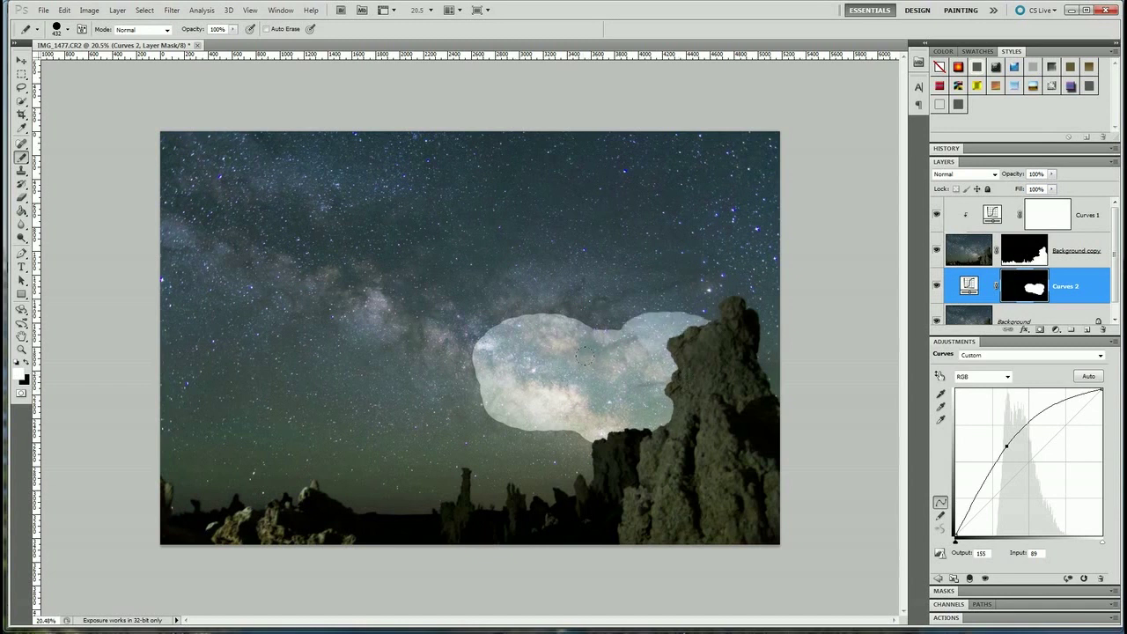
{"action": "mouse_move", "coordinate": [571, 340]}
{"action": "left_mouse_down"}
{"action": "mouse_move", "coordinate": [581, 304]}
{"action": "mouse_move", "coordinate": [561, 308]}
{"action": "mouse_move", "coordinate": [562, 283]}
{"action": "mouse_move", "coordinate": [529, 310]}
{"action": "mouse_move", "coordinate": [553, 272]}
{"action": "mouse_move", "coordinate": [649, 266]}
{"action": "mouse_move", "coordinate": [676, 277]}
{"action": "mouse_move", "coordinate": [656, 268]}
{"action": "mouse_move", "coordinate": [683, 240]}
{"action": "mouse_move", "coordinate": [643, 285]}
{"action": "mouse_move", "coordinate": [684, 285]}
{"action": "mouse_move", "coordinate": [704, 313]}
{"action": "left_mouse_up"}
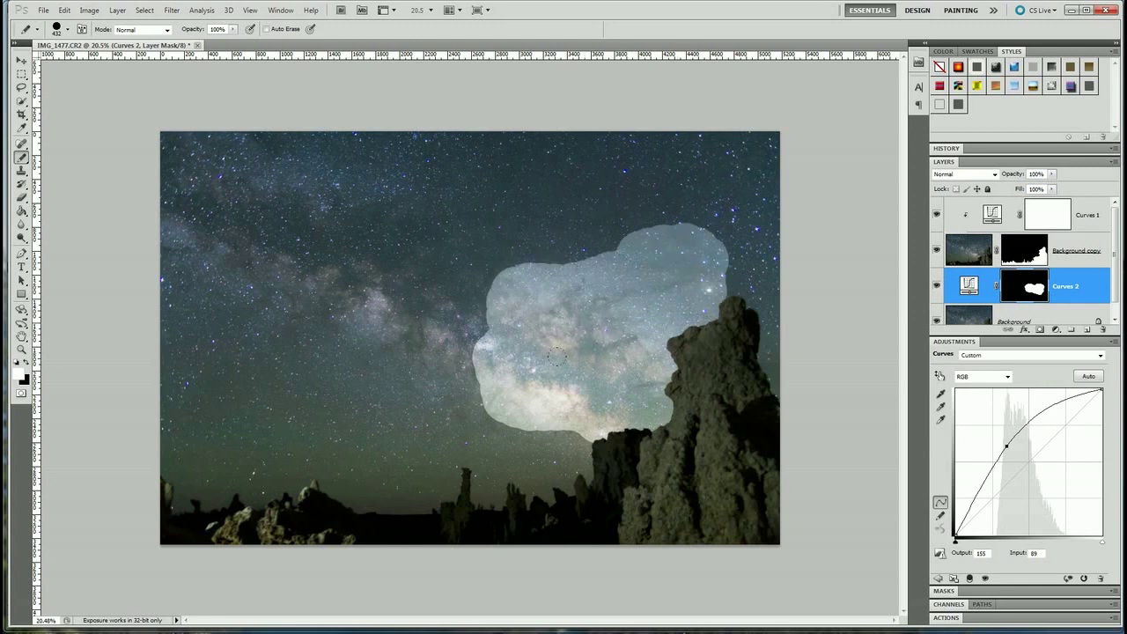
{"action": "mouse_move", "coordinate": [554, 409]}
{"action": "left_mouse_down"}
{"action": "mouse_move", "coordinate": [449, 387]}
{"action": "mouse_move", "coordinate": [513, 379]}
{"action": "mouse_move", "coordinate": [456, 370]}
{"action": "mouse_move", "coordinate": [506, 333]}
{"action": "mouse_move", "coordinate": [459, 305]}
{"action": "mouse_move", "coordinate": [412, 325]}
{"action": "mouse_move", "coordinate": [300, 281]}
{"action": "mouse_move", "coordinate": [283, 257]}
{"action": "mouse_move", "coordinate": [233, 280]}
{"action": "mouse_move", "coordinate": [224, 251]}
{"action": "mouse_move", "coordinate": [143, 222]}
{"action": "mouse_move", "coordinate": [185, 215]}
{"action": "mouse_move", "coordinate": [132, 173]}
{"action": "mouse_move", "coordinate": [203, 121]}
{"action": "mouse_move", "coordinate": [148, 124]}
{"action": "mouse_move", "coordinate": [151, 110]}
{"action": "mouse_move", "coordinate": [284, 128]}
{"action": "mouse_move", "coordinate": [287, 118]}
{"action": "mouse_move", "coordinate": [374, 141]}
{"action": "mouse_move", "coordinate": [451, 145]}
{"action": "left_mouse_up"}
{"action": "mouse_move", "coordinate": [377, 215]}
{"action": "left_mouse_down"}
{"action": "mouse_move", "coordinate": [251, 213]}
{"action": "mouse_move", "coordinate": [264, 218]}
{"action": "left_mouse_up"}
{"action": "mouse_move", "coordinate": [475, 287]}
{"action": "left_mouse_down"}
{"action": "mouse_move", "coordinate": [440, 259]}
{"action": "mouse_move", "coordinate": [467, 299]}
{"action": "left_mouse_up"}
{"action": "mouse_move", "coordinate": [495, 380]}
{"action": "left_mouse_down"}
{"action": "mouse_move", "coordinate": [504, 438]}
{"action": "mouse_move", "coordinate": [547, 403]}
{"action": "left_mouse_up"}
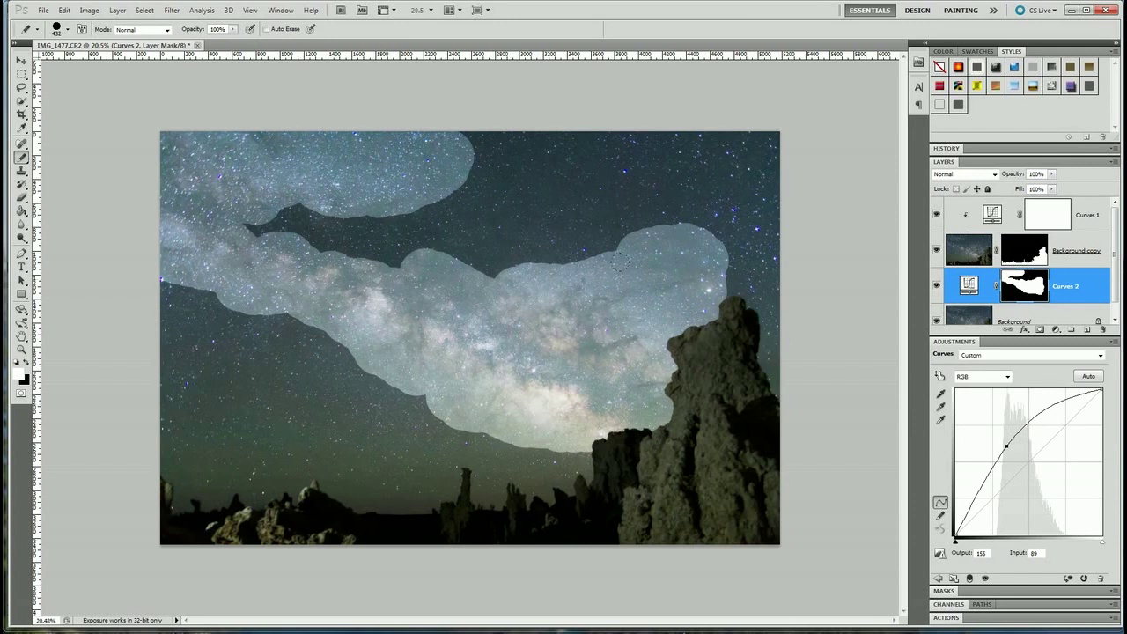
Set the Curves 2 point to input 93, output 133, and soften the layer's mask with a 250-pixel Gaussian Blur
{"action": "mouse_move", "coordinate": [1003, 445]}
{"action": "left_mouse_down"}
{"action": "mouse_move", "coordinate": [1025, 524]}
{"action": "mouse_move", "coordinate": [1036, 495]}
{"action": "left_mouse_up"}
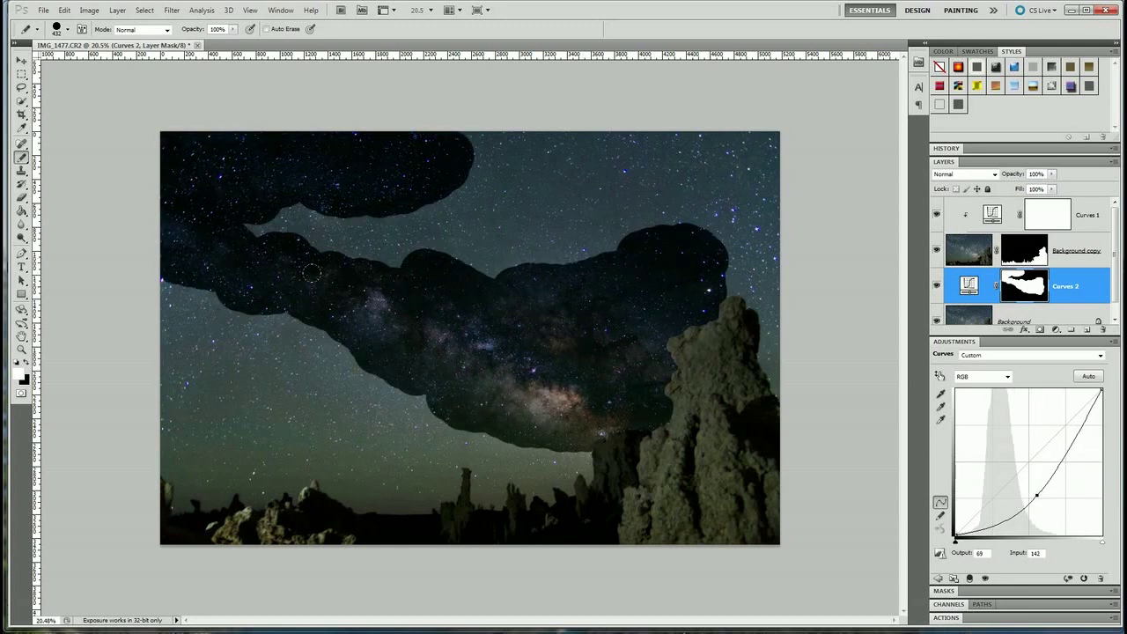
{"action": "left_click_drag", "start_coordinate": [1036, 479], "coordinate": [1008, 459]}
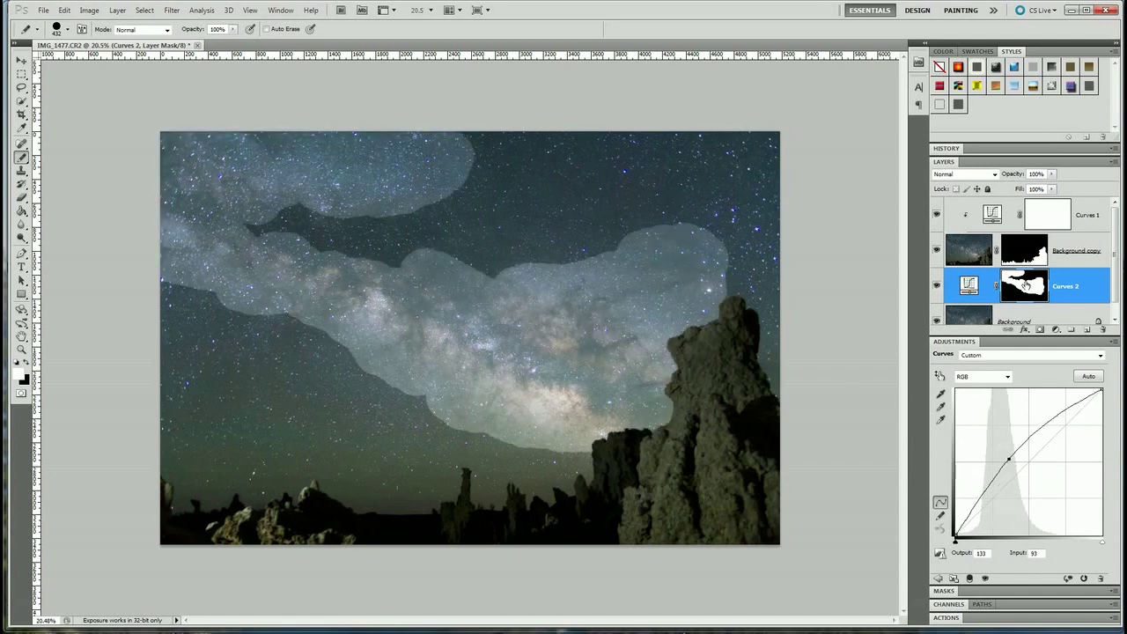
{"action": "left_click", "coordinate": [165, 12]}
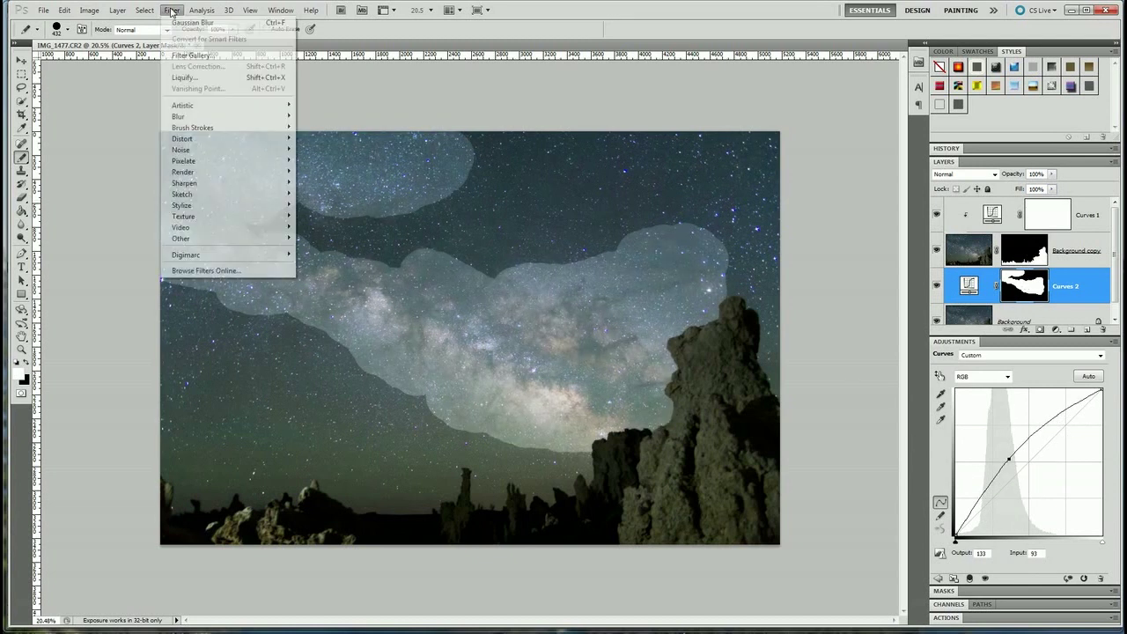
{"action": "mouse_move", "coordinate": [210, 117]}
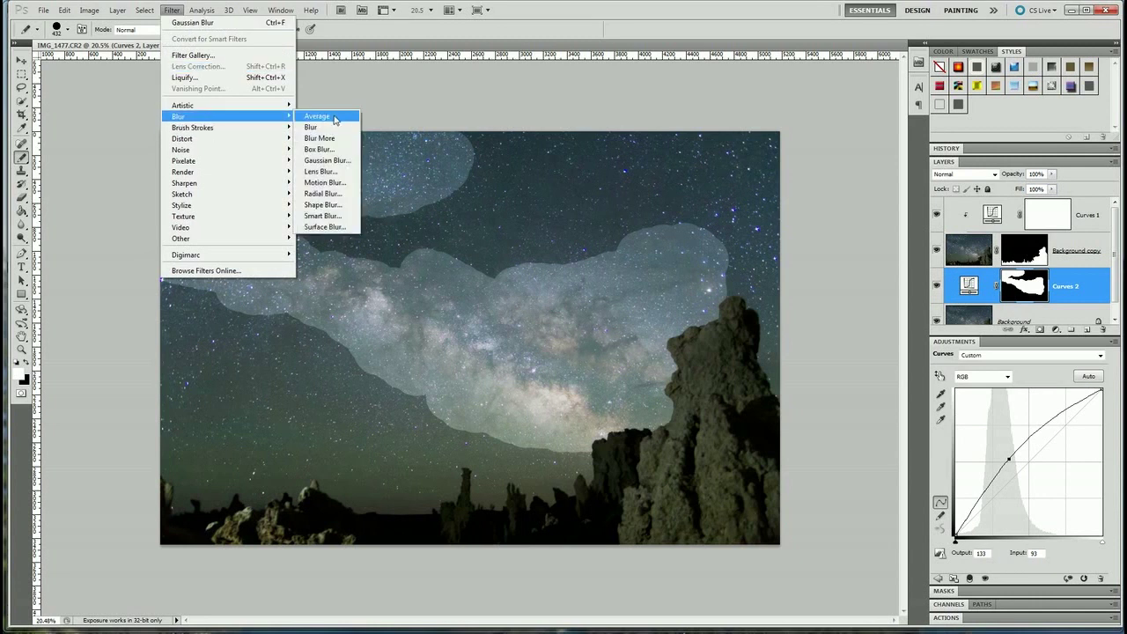
{"action": "left_click", "coordinate": [328, 161]}
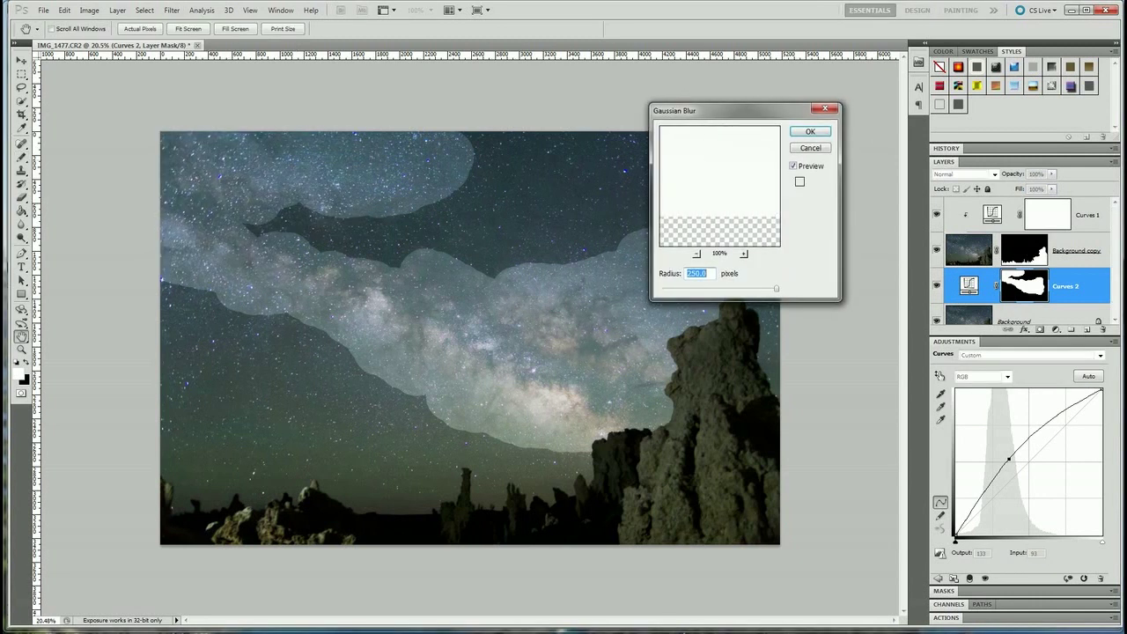
{"action": "mouse_move", "coordinate": [776, 289]}
{"action": "left_mouse_down"}
{"action": "mouse_move", "coordinate": [730, 290]}
{"action": "mouse_move", "coordinate": [780, 290]}
{"action": "left_mouse_up"}
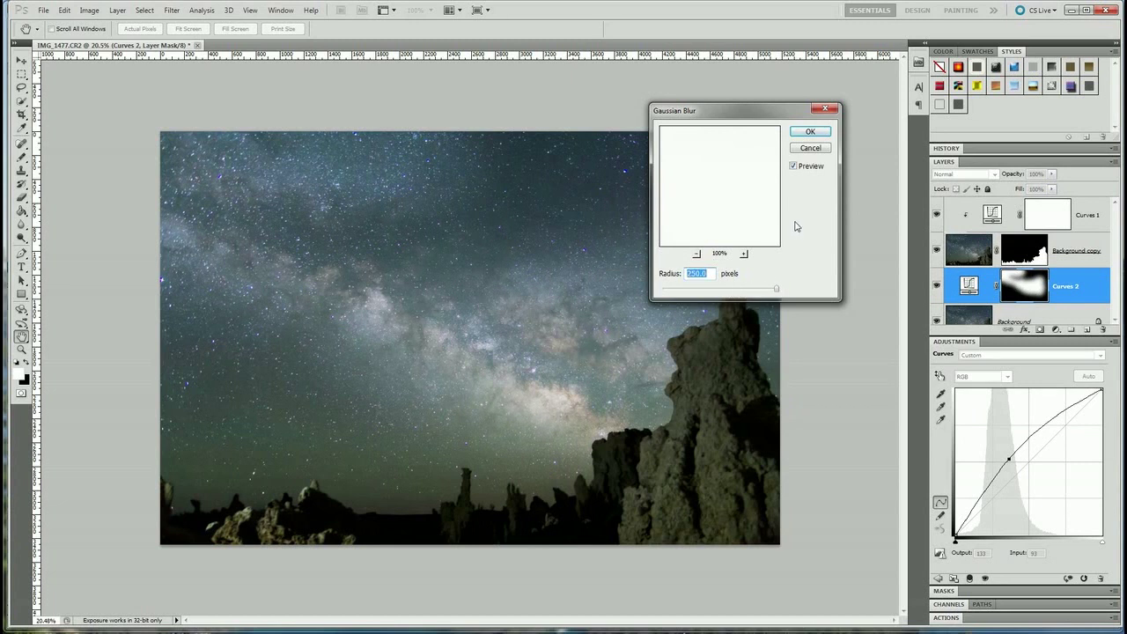
{"action": "left_click", "coordinate": [809, 132]}
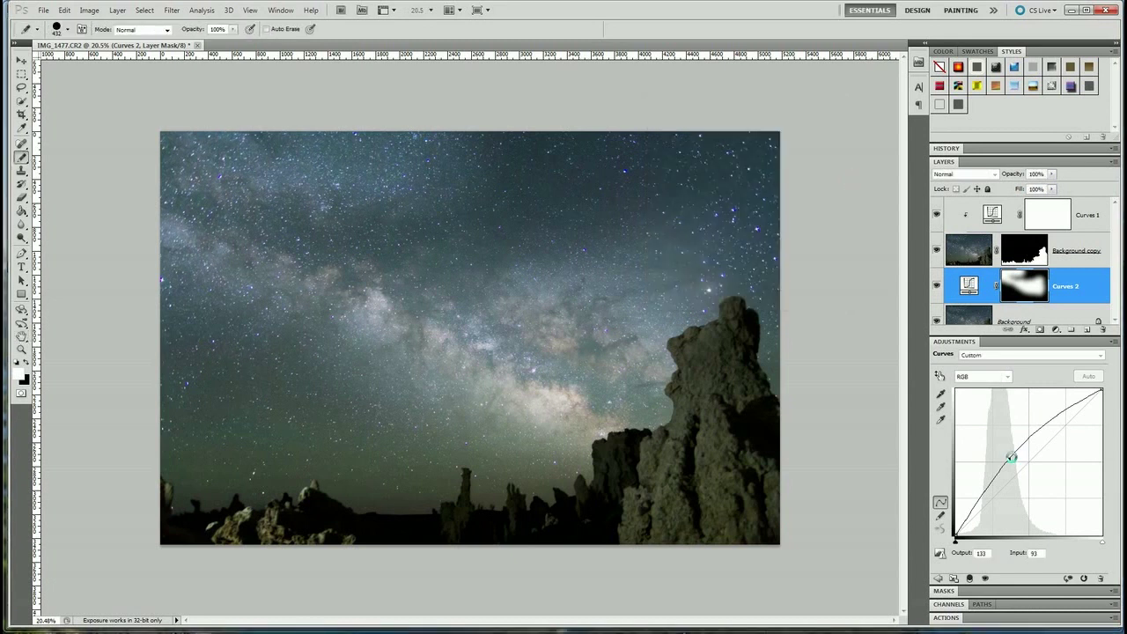
Replace the Curves 2 point with a contrast S-curve, anchoring a dark tone sampled from the dust lane and raising input 89 to output 107
{"action": "mouse_move", "coordinate": [1008, 458]}
{"action": "left_mouse_down"}
{"action": "mouse_move", "coordinate": [1024, 485]}
{"action": "mouse_move", "coordinate": [1024, 460]}
{"action": "mouse_move", "coordinate": [1017, 493]}
{"action": "mouse_move", "coordinate": [1010, 462]}
{"action": "mouse_move", "coordinate": [1040, 505]}
{"action": "mouse_move", "coordinate": [1032, 520]}
{"action": "mouse_move", "coordinate": [1054, 521]}
{"action": "mouse_move", "coordinate": [980, 428]}
{"action": "mouse_move", "coordinate": [1074, 515]}
{"action": "mouse_move", "coordinate": [1005, 449]}
{"action": "left_mouse_up"}
{"action": "key", "text": "Delete"}
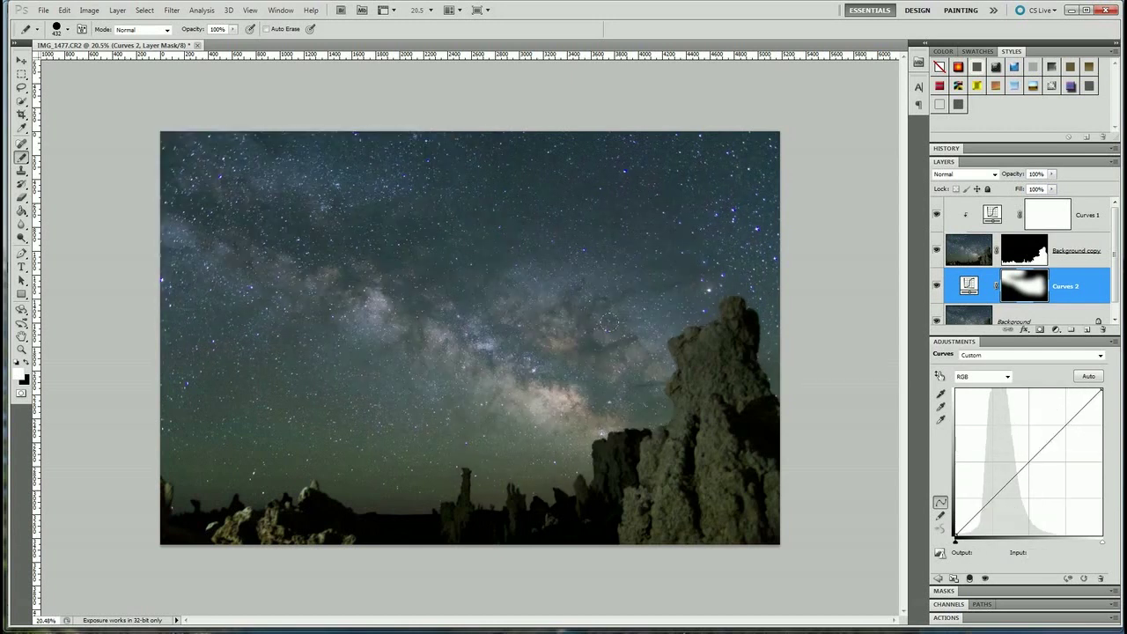
{"action": "scroll", "coordinate": [595, 335], "scroll_direction": "up", "scroll_amount": 3}
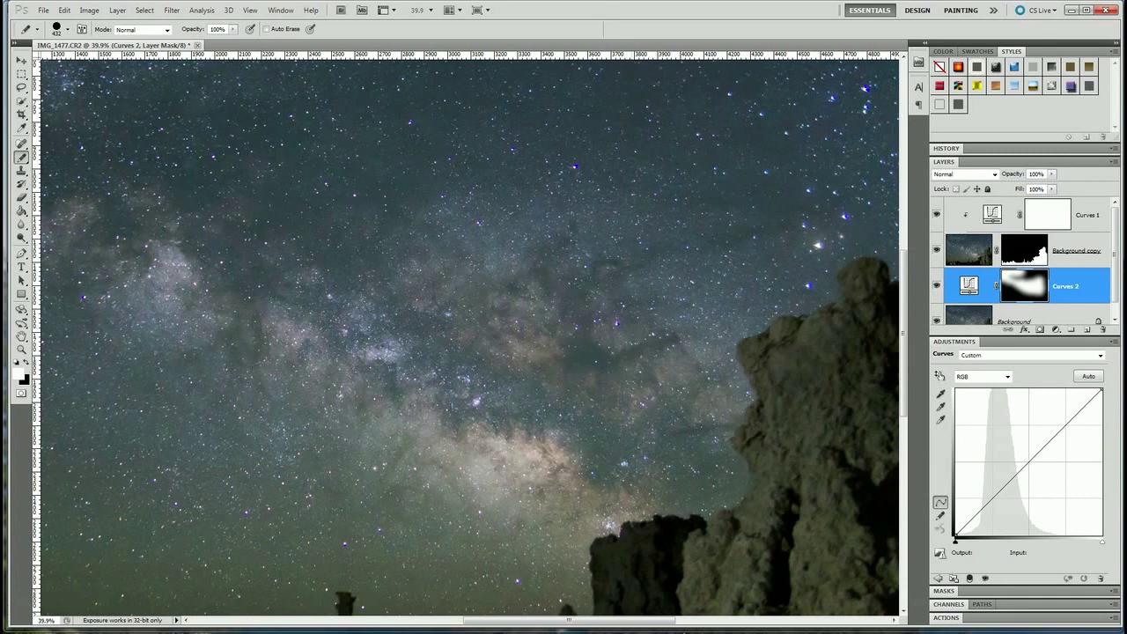
{"action": "left_click", "coordinate": [940, 377]}
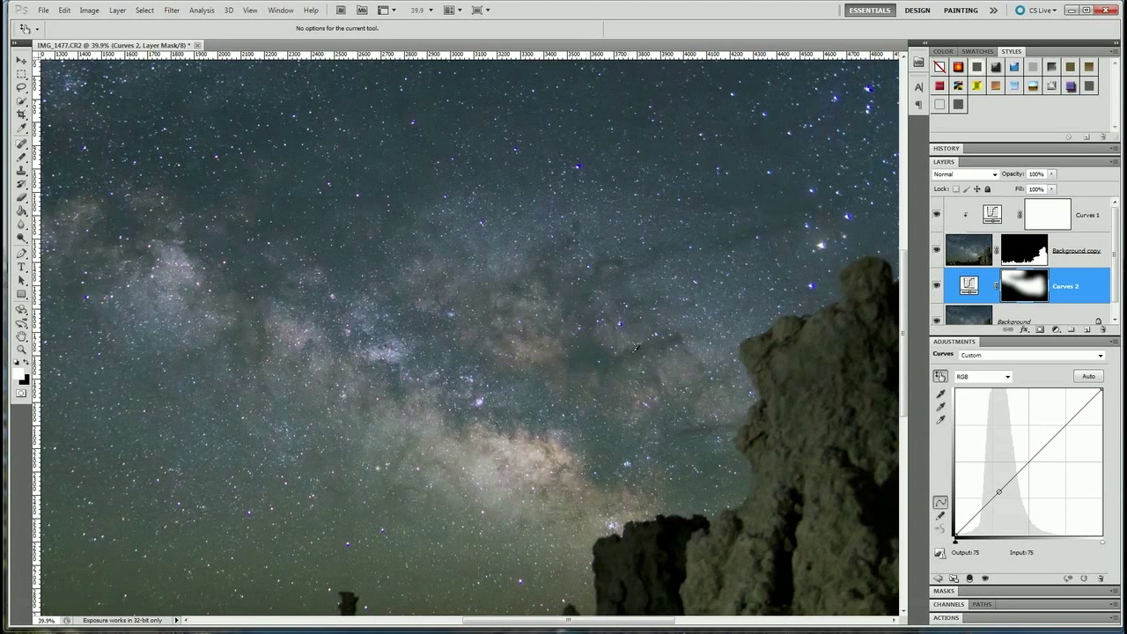
{"action": "left_click", "coordinate": [595, 349]}
{"action": "mouse_move", "coordinate": [1008, 482]}
{"action": "left_mouse_down"}
{"action": "mouse_move", "coordinate": [995, 499]}
{"action": "mouse_move", "coordinate": [1006, 473]}
{"action": "left_mouse_up"}
{"action": "key", "text": "ctrl+0"}
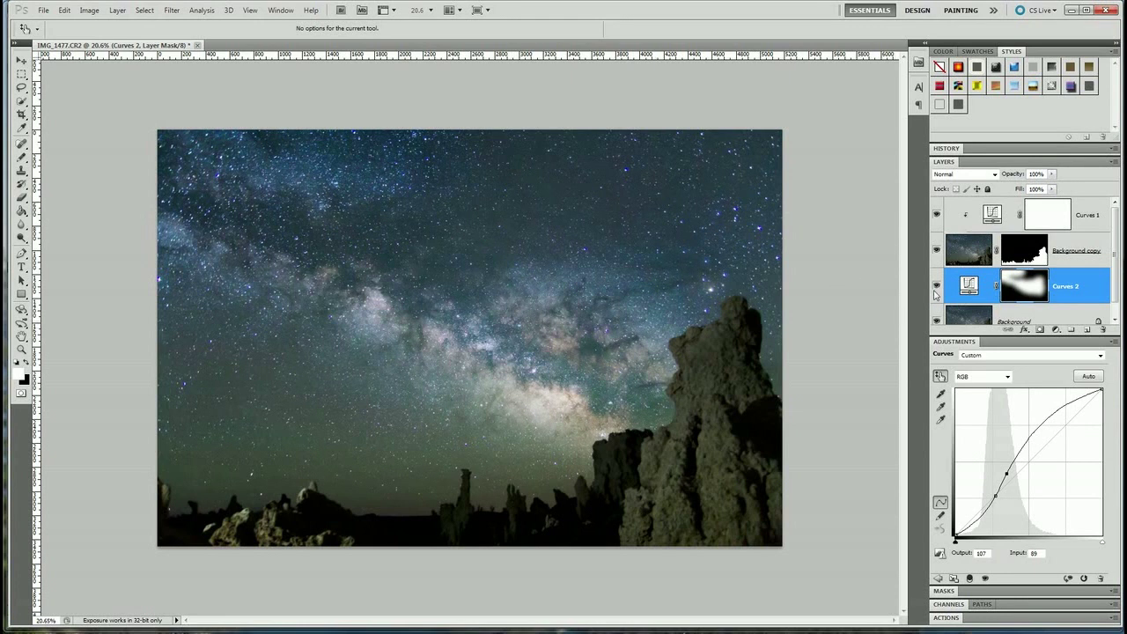
Compare the image with and without Curves 2 and move its upper curve point to input 87, output 105
{"action": "left_click", "coordinate": [936, 286]}
{"action": "left_click", "coordinate": [937, 286]}
{"action": "left_click", "coordinate": [937, 286]}
{"action": "left_click", "coordinate": [937, 286]}
{"action": "key", "text": "ctrl+plus"}
{"action": "left_click_drag", "start_coordinate": [1007, 474], "coordinate": [1005, 475]}
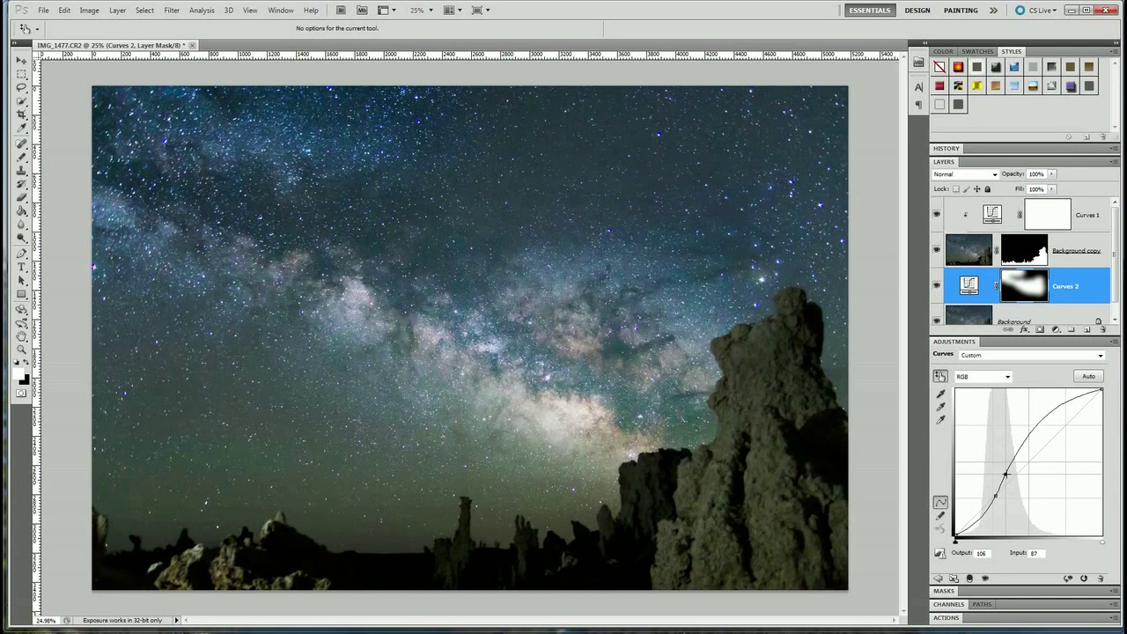
{"action": "key", "text": "ctrl+minus"}
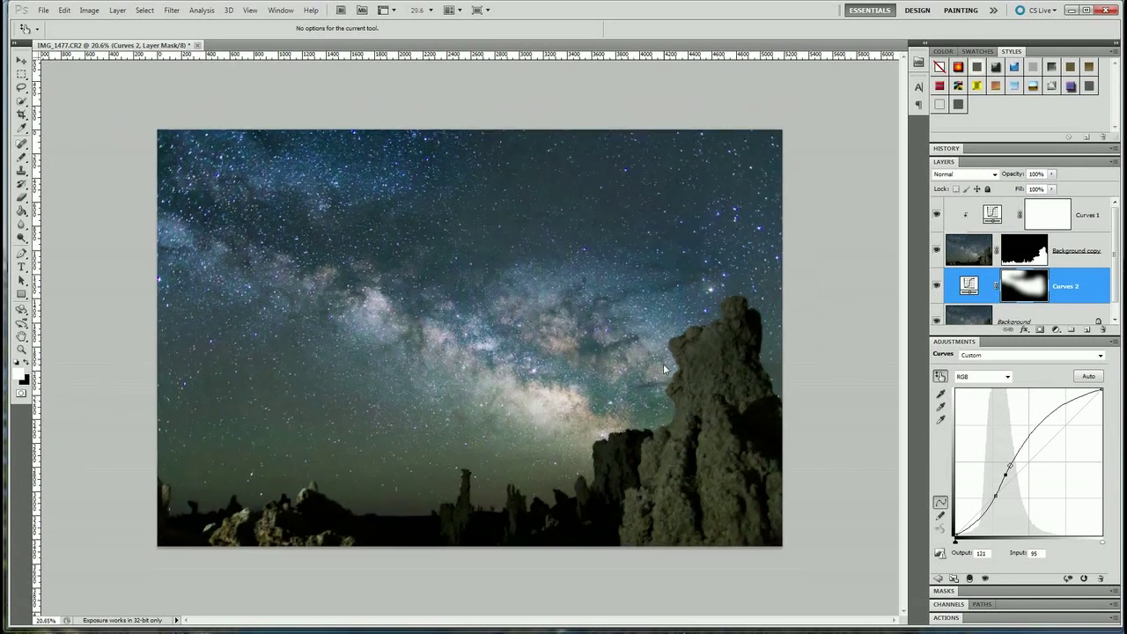
{"action": "key", "text": "ctrl+plus"}
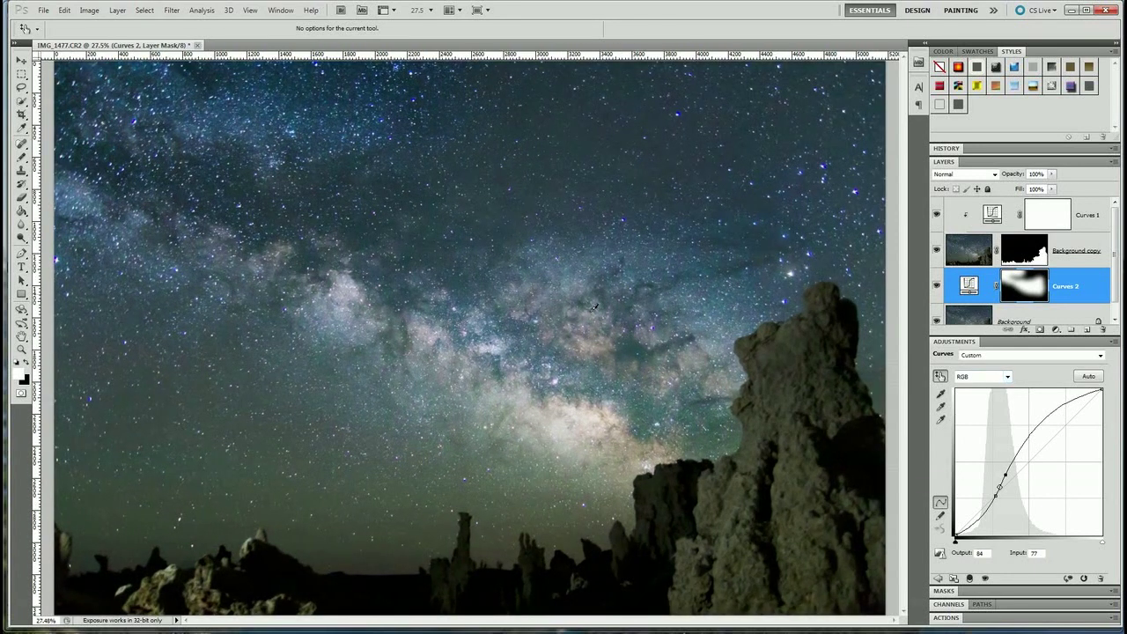
Slightly lower the midtones of the Green and Red channels in Curves 2 and compare the image with and without the layer
{"action": "left_click", "coordinate": [1008, 376]}
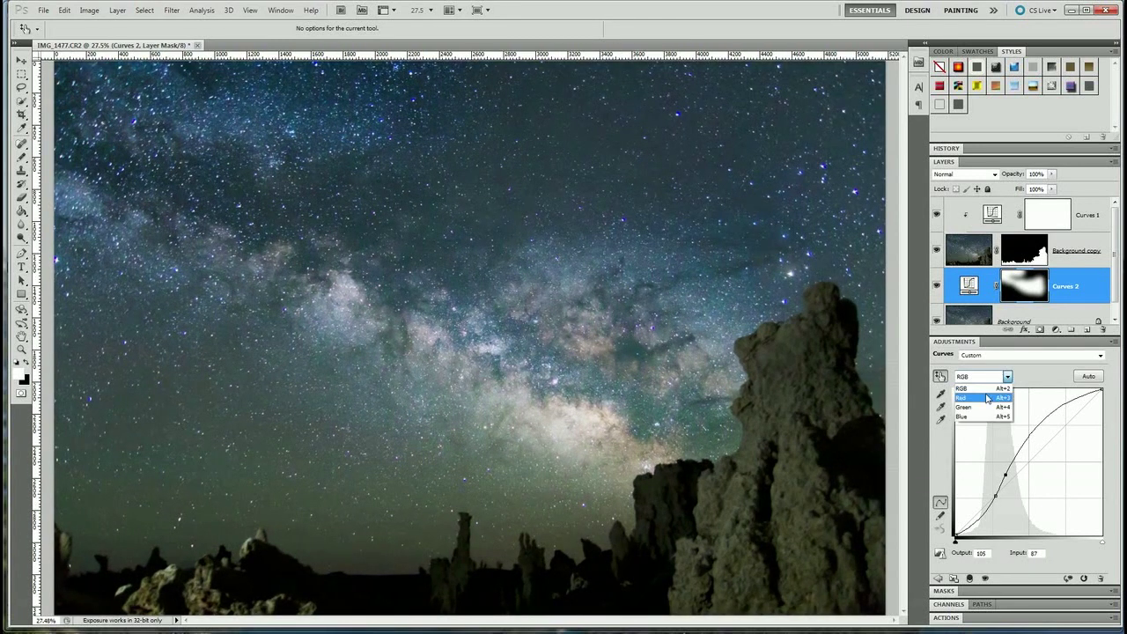
{"action": "left_click", "coordinate": [986, 410]}
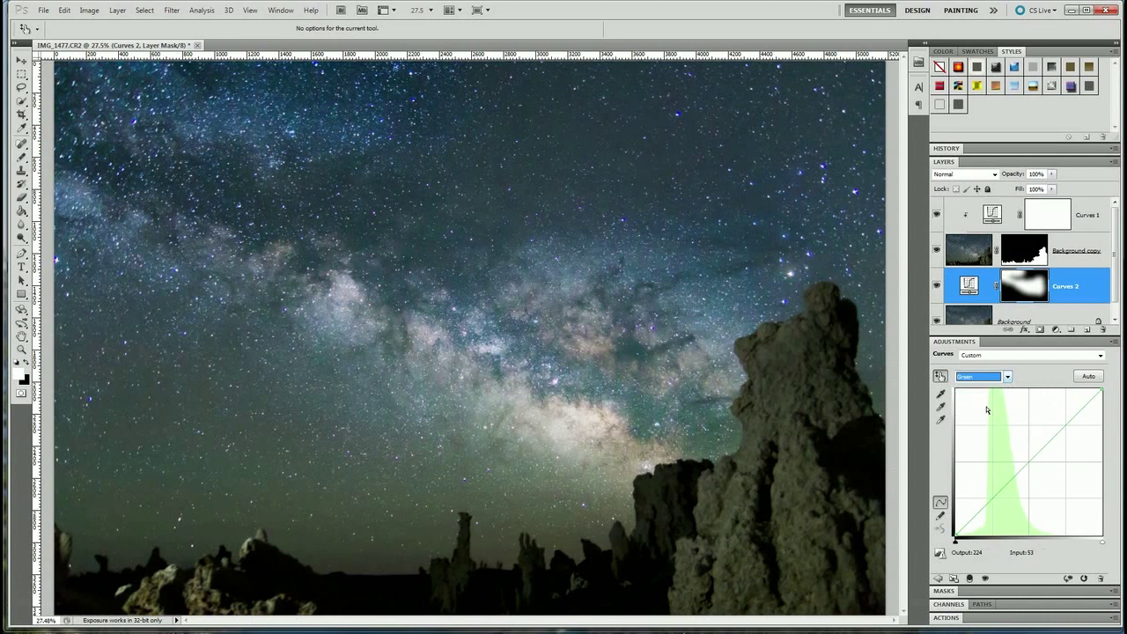
{"action": "left_click", "coordinate": [1024, 465]}
{"action": "left_click_drag", "start_coordinate": [1024, 466], "coordinate": [1025, 468]}
{"action": "left_click", "coordinate": [966, 376]}
{"action": "left_click", "coordinate": [962, 397]}
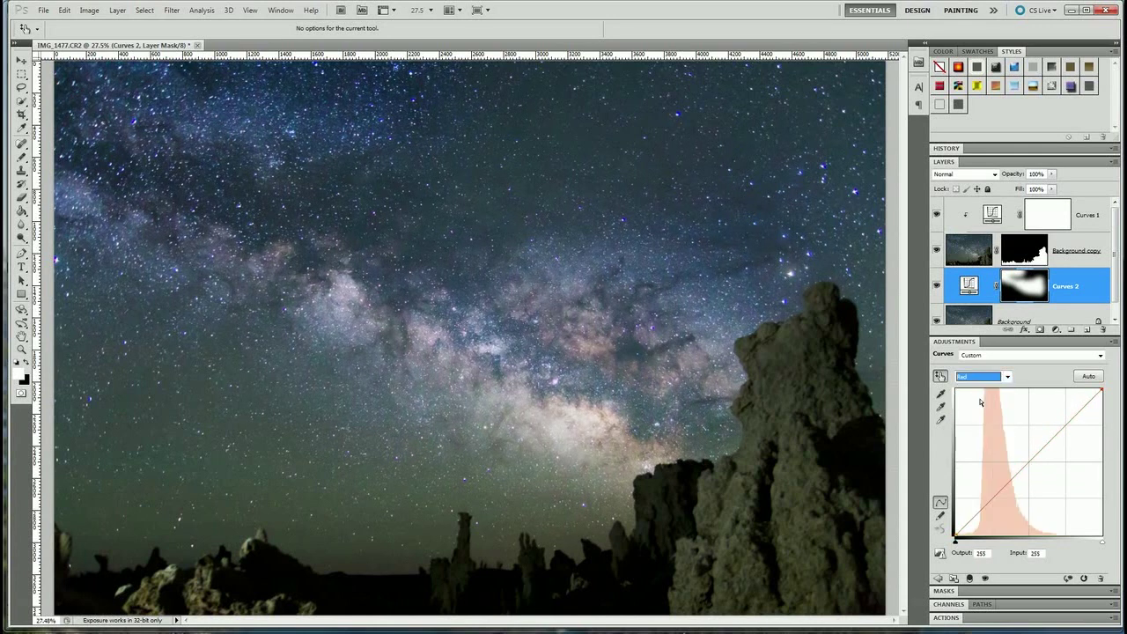
{"action": "left_click", "coordinate": [1029, 461]}
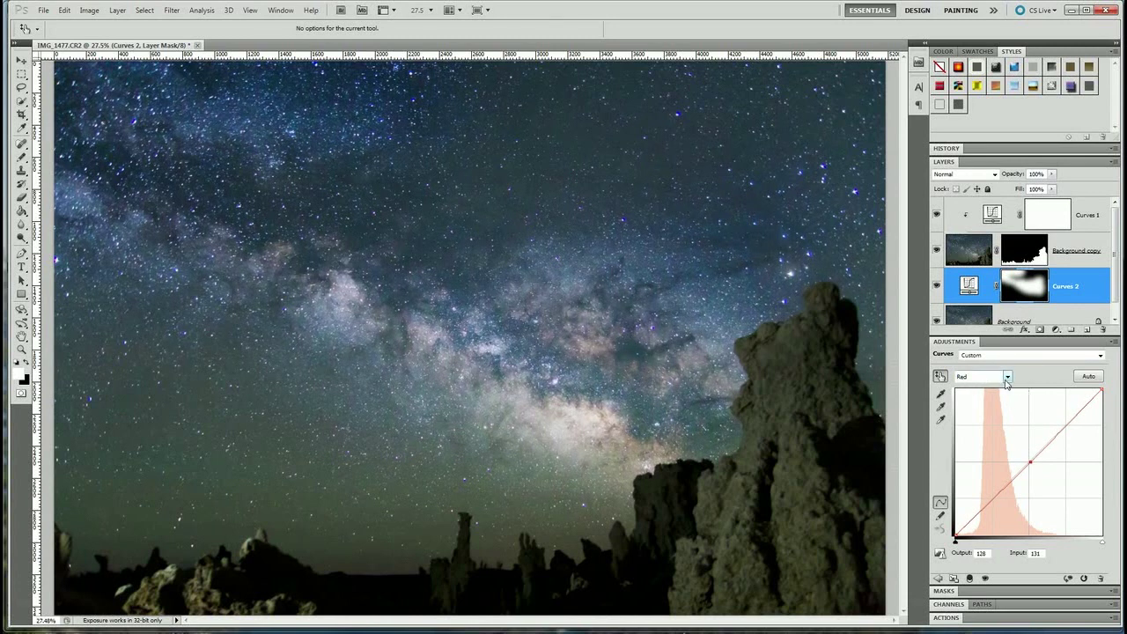
{"action": "left_click", "coordinate": [936, 285]}
{"action": "left_click", "coordinate": [936, 285]}
Raise the upper point of the composite RGB curve in Curves 2 to output 108 at input 87
{"action": "left_click", "coordinate": [1003, 377]}
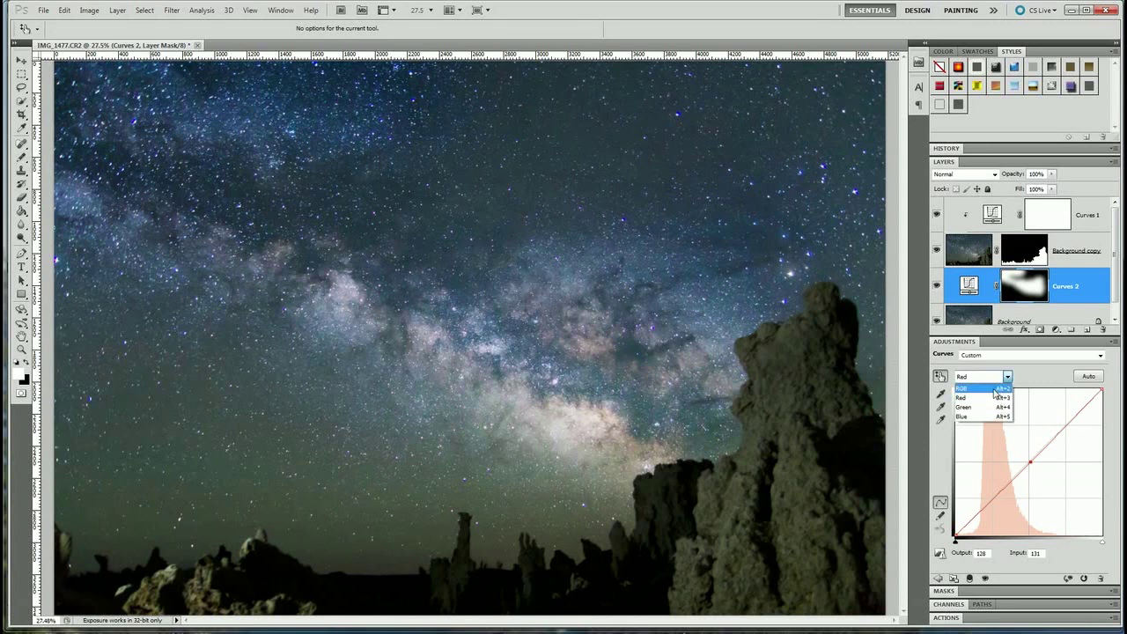
{"action": "left_click", "coordinate": [1003, 377]}
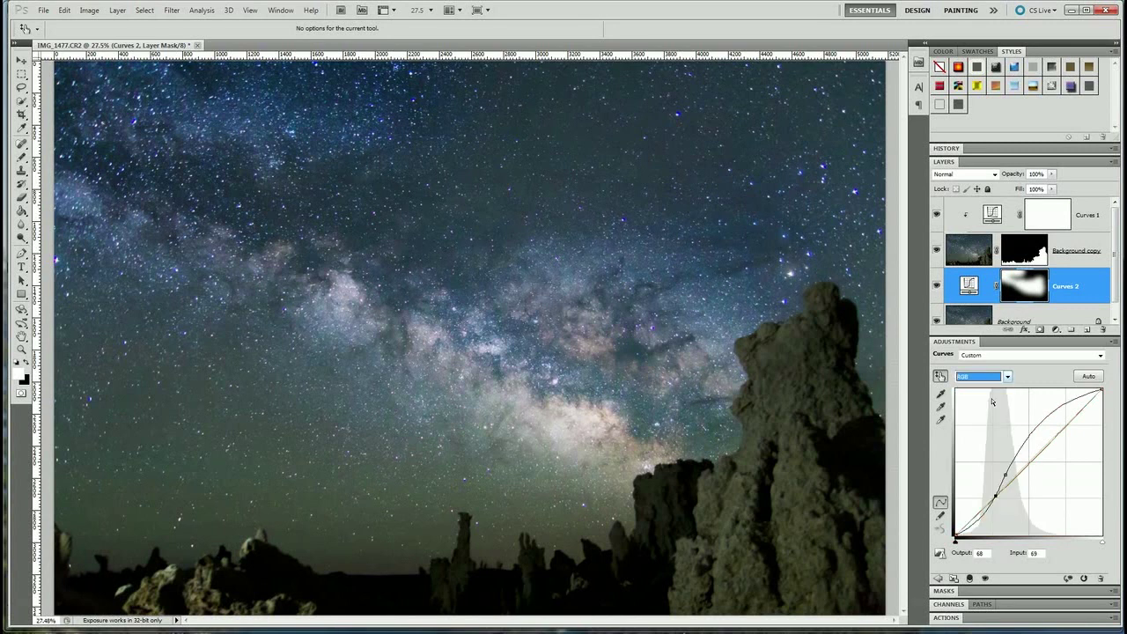
{"action": "left_click", "coordinate": [1005, 474]}
{"action": "left_click_drag", "start_coordinate": [1005, 475], "coordinate": [1006, 469]}
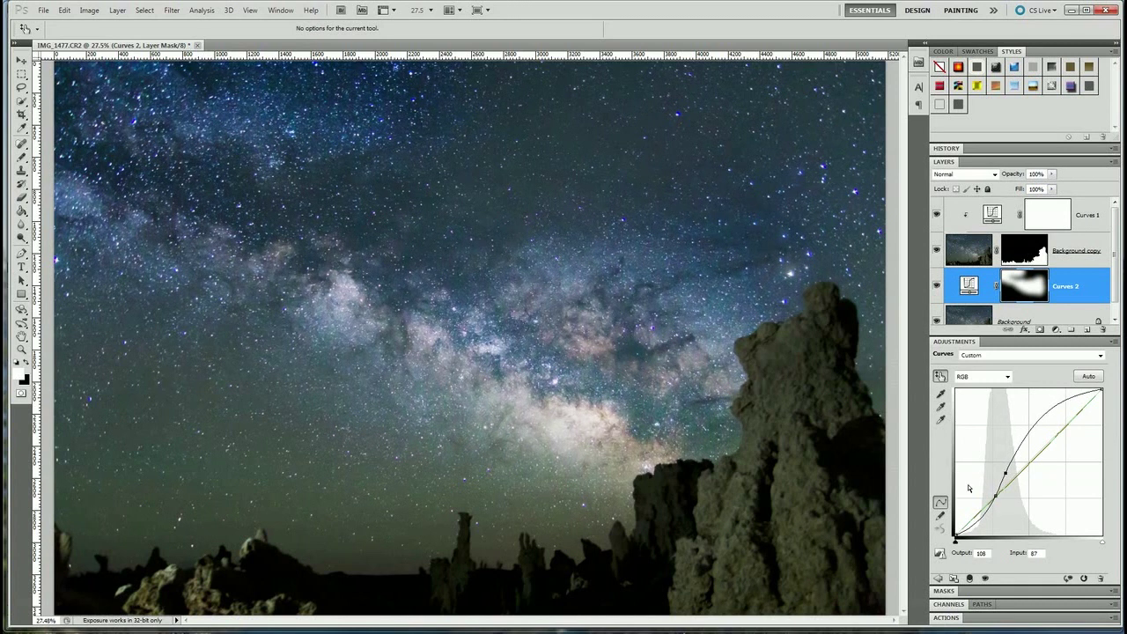
{"action": "scroll", "coordinate": [471, 346], "scroll_direction": "down", "scroll_amount": 1}
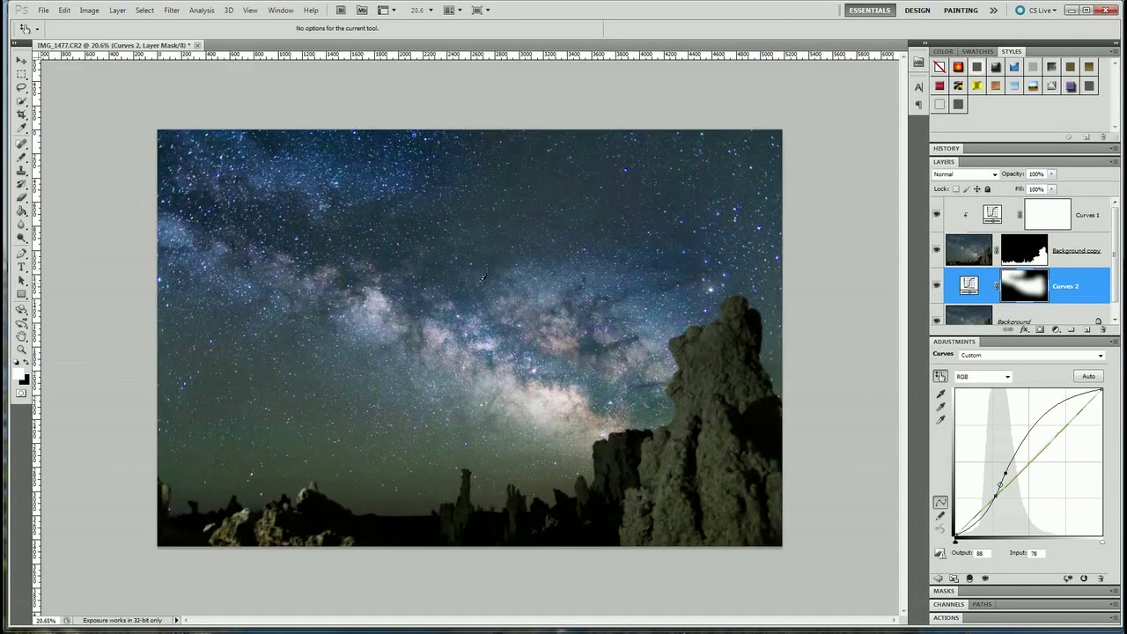
{"action": "scroll", "coordinate": [490, 357], "scroll_direction": "up", "scroll_amount": 1}
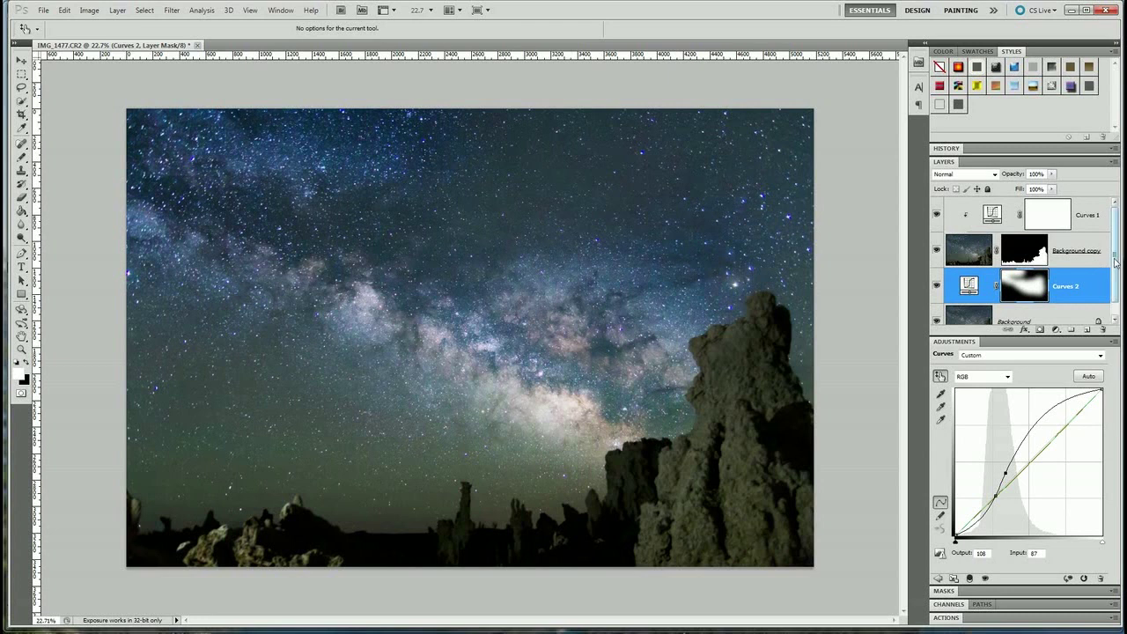
Duplicate the Background layer directly beneath Curves 2 and make the copy the active layer
{"action": "scroll", "coordinate": [1096, 302], "scroll_direction": "down", "scroll_amount": 1}
{"action": "left_click", "coordinate": [982, 307]}
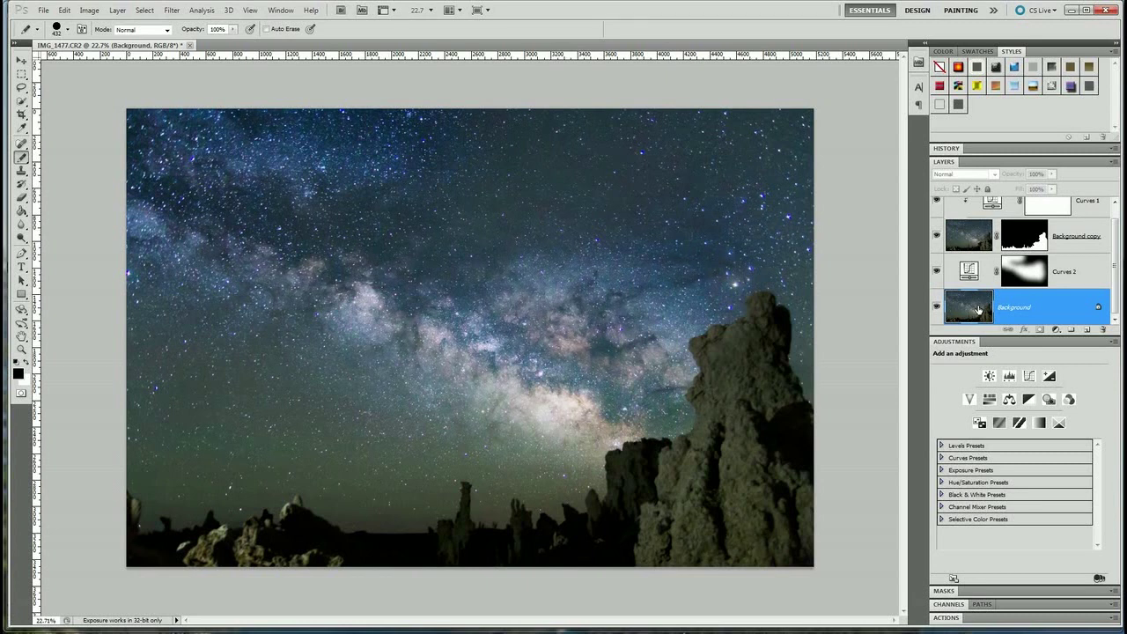
{"action": "left_click_drag", "start_coordinate": [964, 307], "coordinate": [1087, 328]}
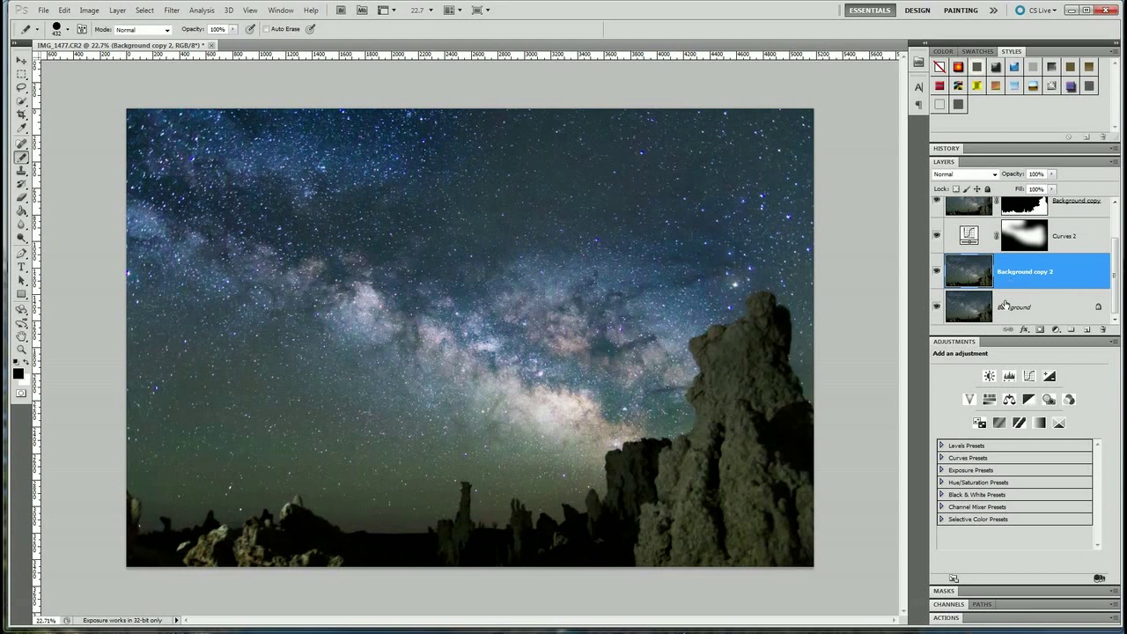
{"action": "left_click", "coordinate": [977, 307]}
{"action": "left_click", "coordinate": [979, 273]}
Apply an Unsharp Mask to Background copy 2 with amount 90%, radius 51.7 pixels and threshold 0
{"action": "left_click", "coordinate": [173, 9]}
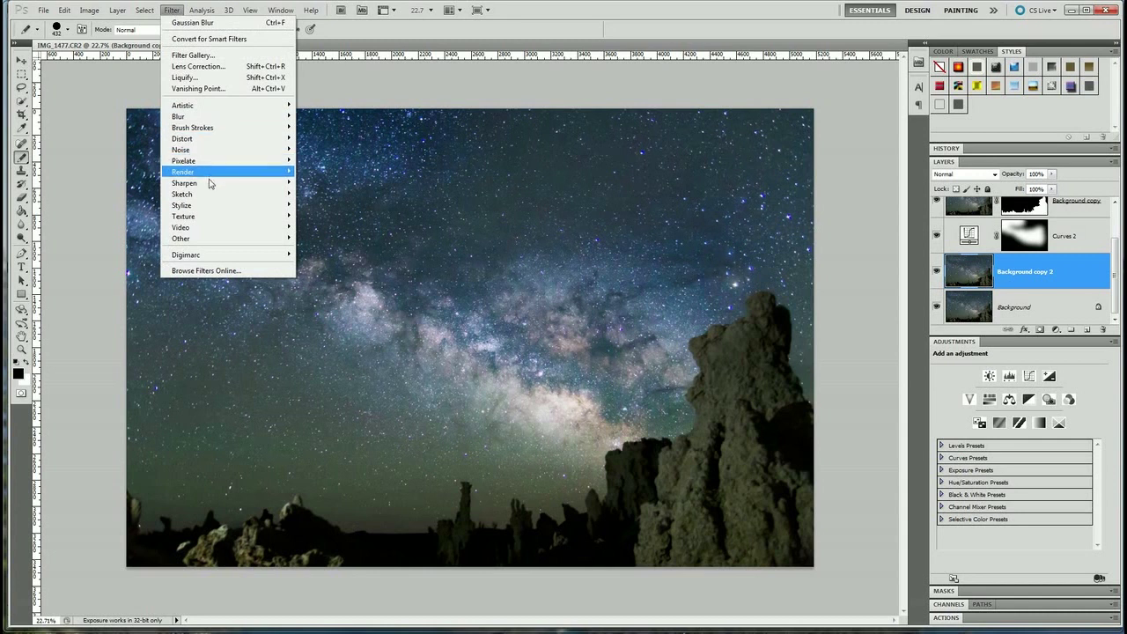
{"action": "mouse_move", "coordinate": [211, 184]}
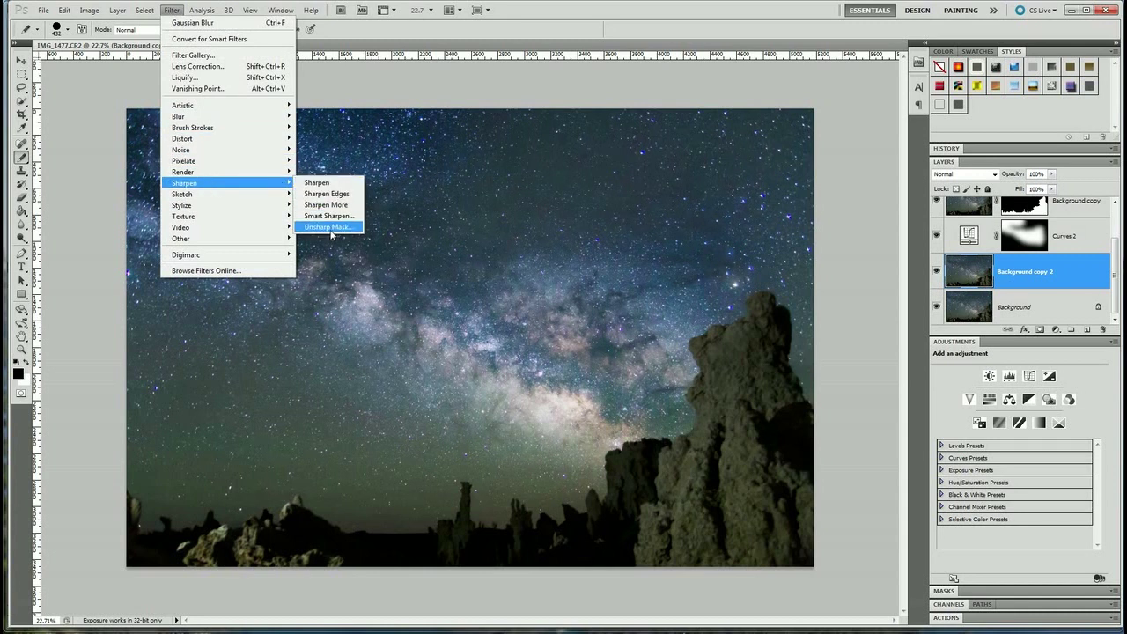
{"action": "left_click", "coordinate": [331, 228]}
{"action": "left_click_drag", "start_coordinate": [218, 221], "coordinate": [243, 242]}
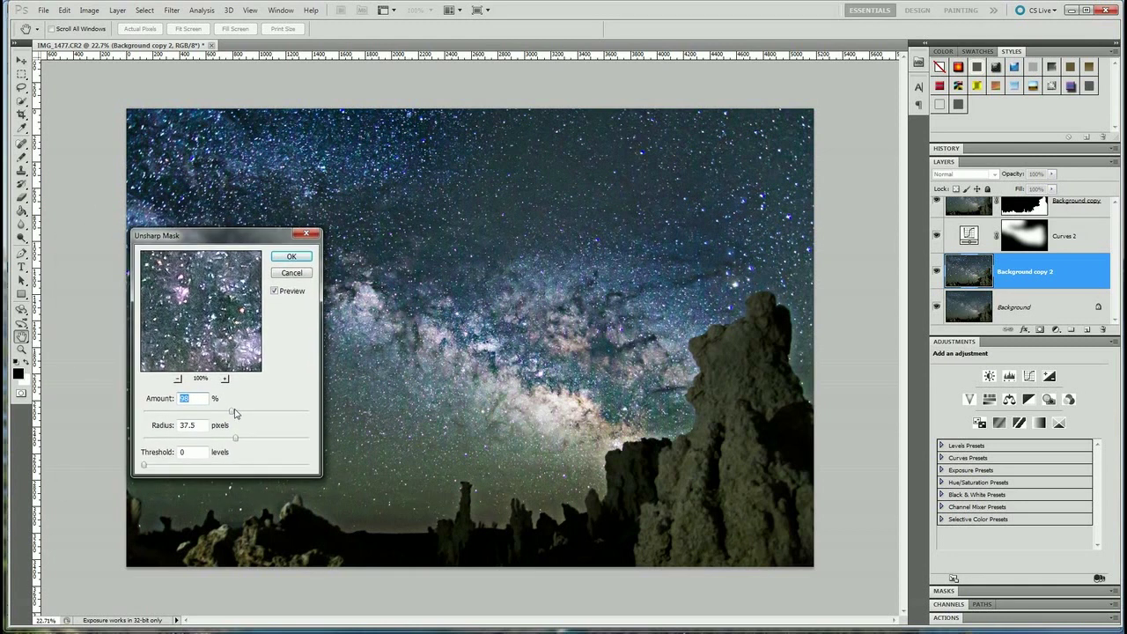
{"action": "left_click_drag", "start_coordinate": [228, 413], "coordinate": [143, 439]}
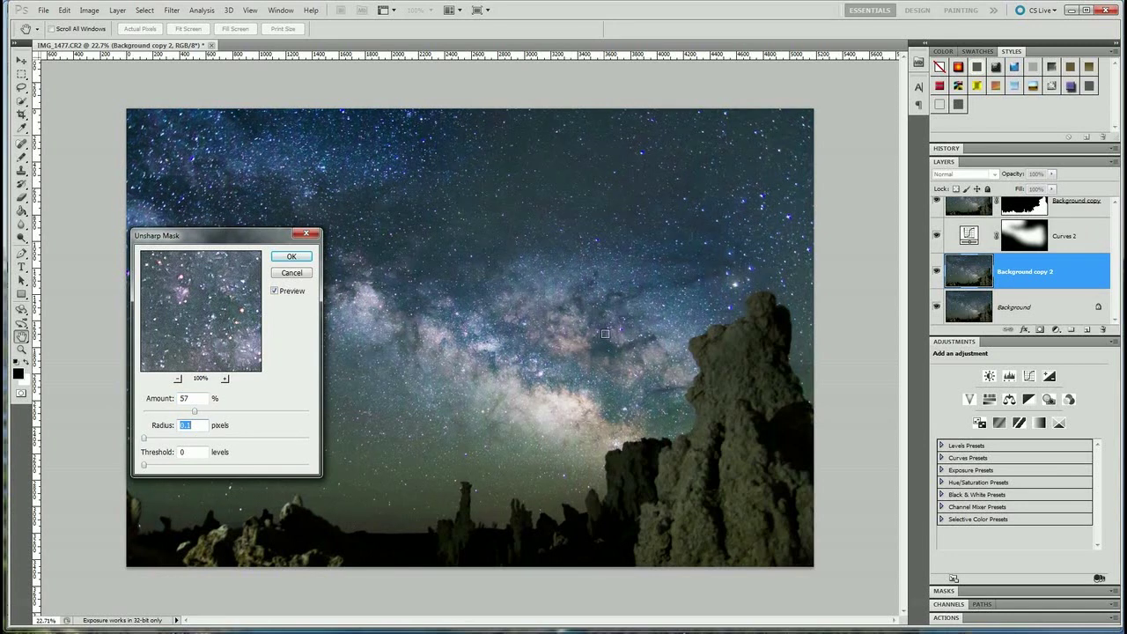
{"action": "left_click_drag", "start_coordinate": [145, 439], "coordinate": [249, 443]}
{"action": "left_click_drag", "start_coordinate": [195, 411], "coordinate": [226, 417]}
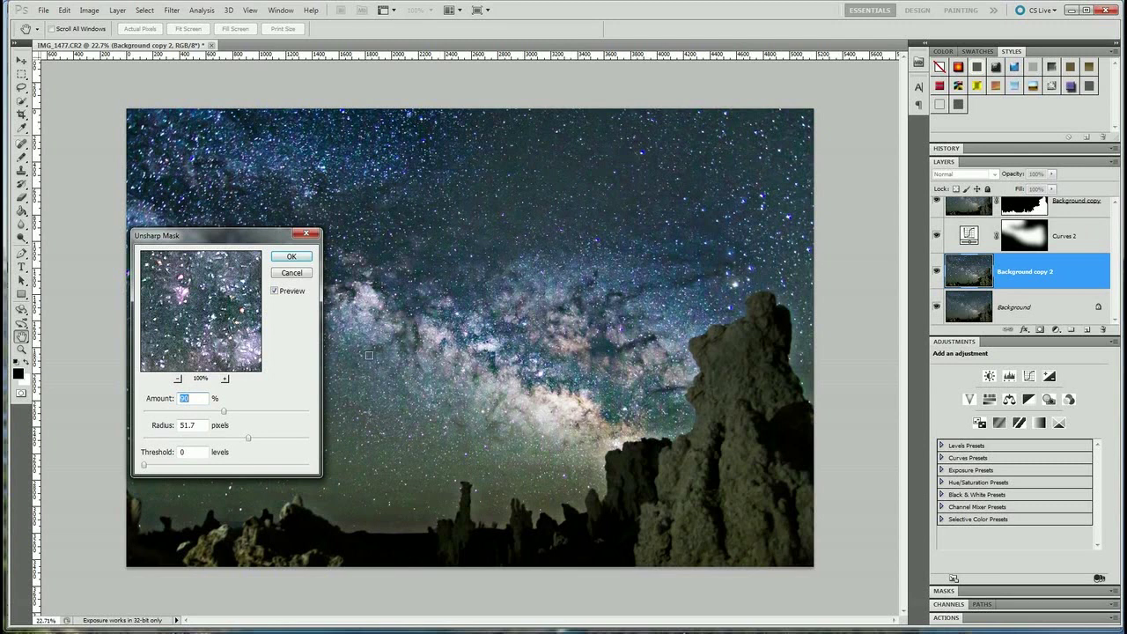
{"action": "left_click", "coordinate": [291, 257]}
{"action": "key", "text": "b"}
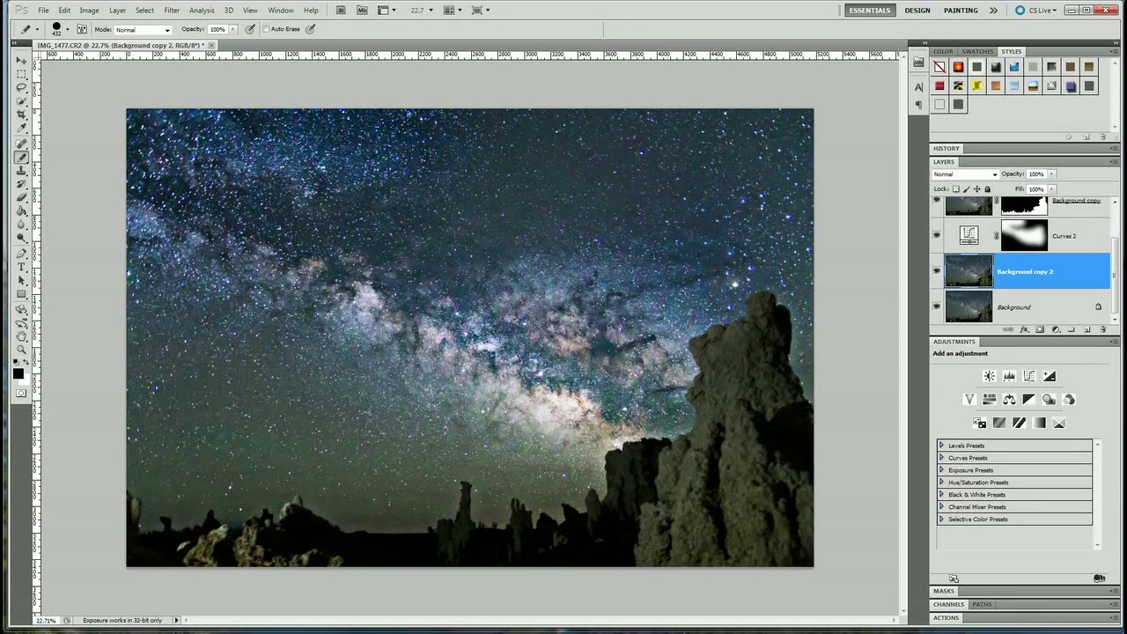
Add a layer mask to Background copy 2 and fill it with black to hide the sharpening
{"action": "left_click", "coordinate": [1040, 329]}
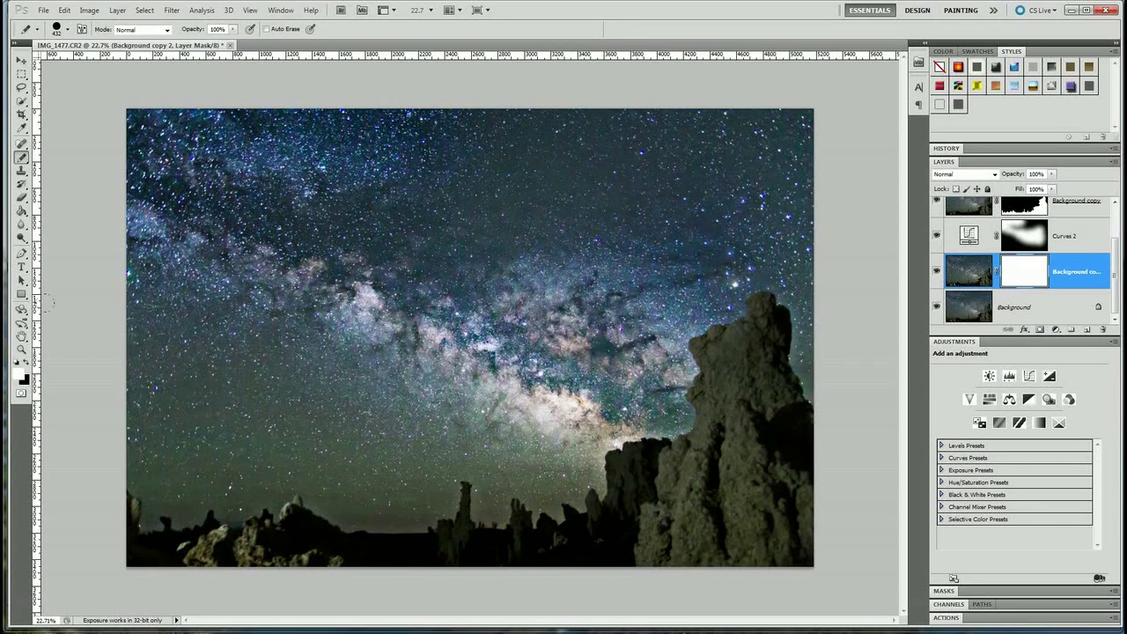
{"action": "left_click", "coordinate": [21, 211]}
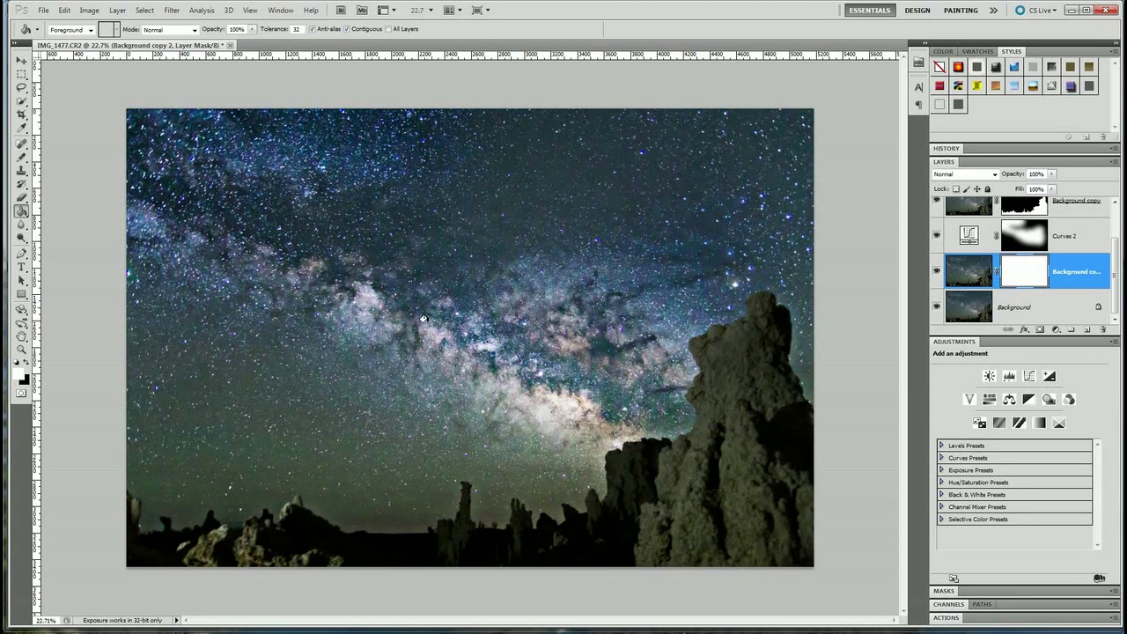
{"action": "left_click", "coordinate": [28, 363]}
{"action": "left_click", "coordinate": [393, 343]}
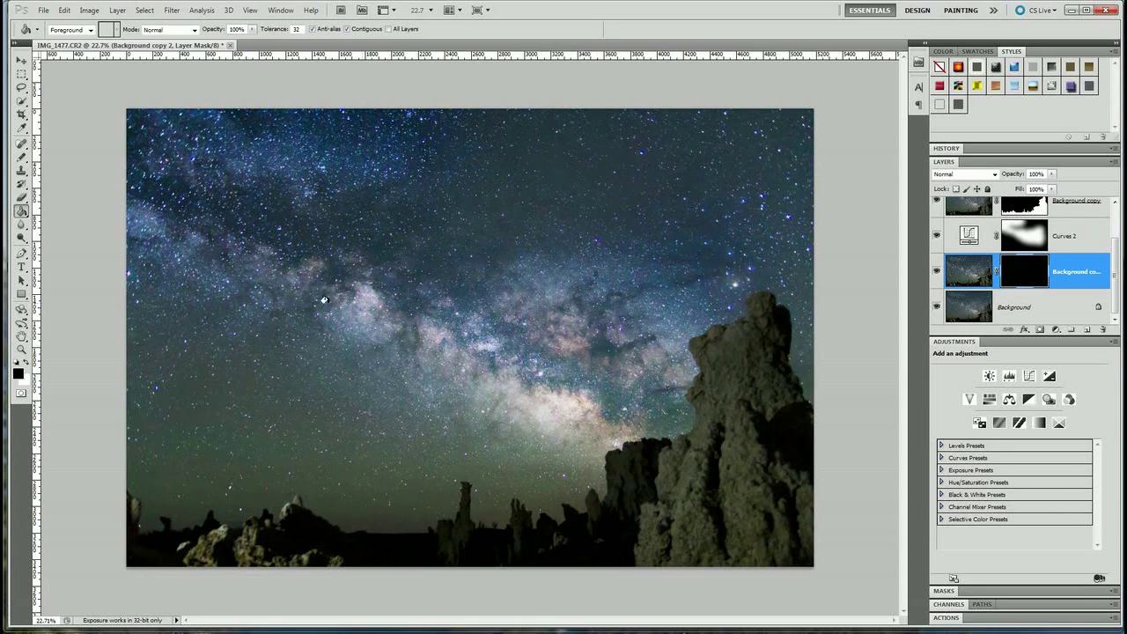
Brush white on the Background copy 2 mask over the Milky Way's core, band and the starry upper-left sky
{"action": "key", "text": "b"}
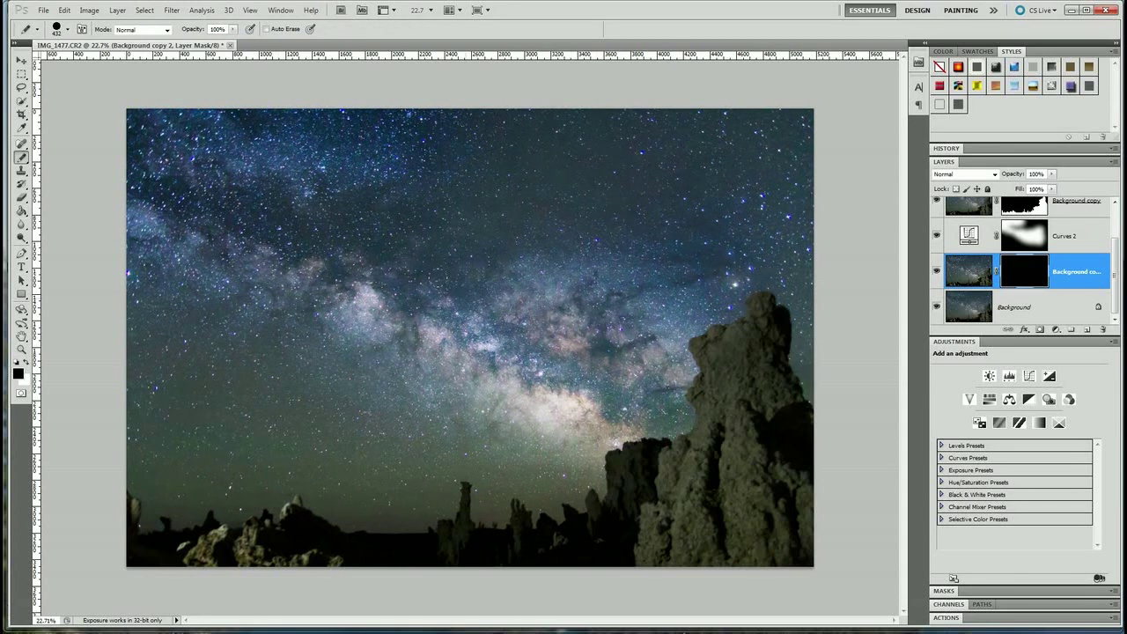
{"action": "left_click", "coordinate": [27, 362]}
{"action": "mouse_move", "coordinate": [557, 394]}
{"action": "left_mouse_down"}
{"action": "mouse_move", "coordinate": [616, 343]}
{"action": "mouse_move", "coordinate": [578, 310]}
{"action": "mouse_move", "coordinate": [613, 294]}
{"action": "left_mouse_up"}
{"action": "left_click_drag", "start_coordinate": [516, 331], "coordinate": [517, 323]}
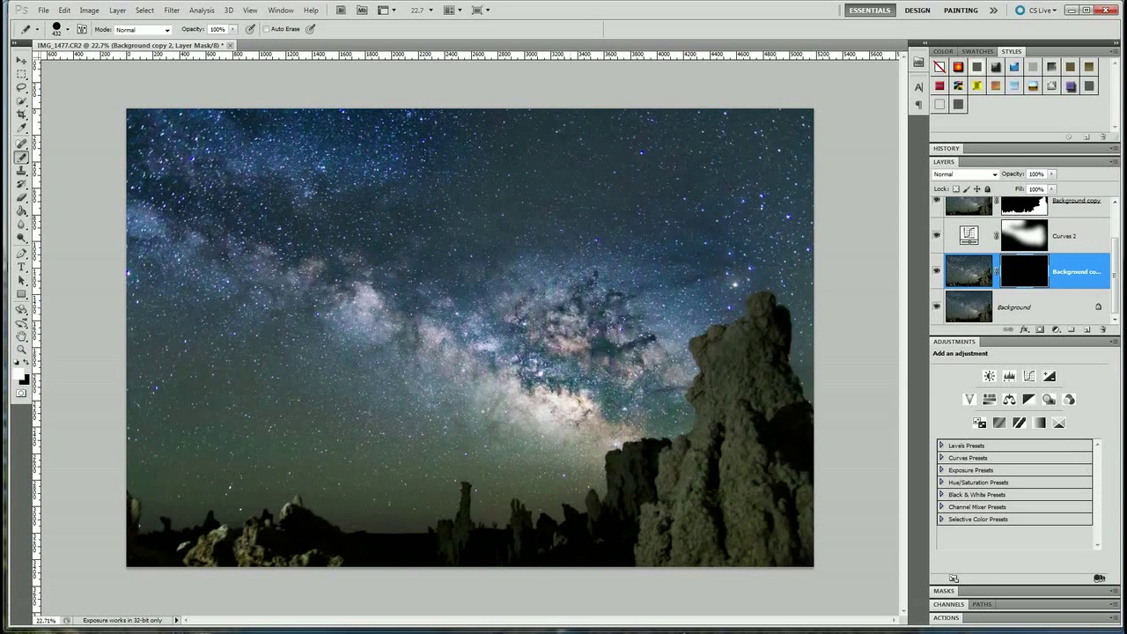
{"action": "left_click_drag", "start_coordinate": [667, 368], "coordinate": [669, 348]}
{"action": "mouse_move", "coordinate": [677, 387]}
{"action": "left_mouse_down"}
{"action": "mouse_move", "coordinate": [674, 378]}
{"action": "mouse_move", "coordinate": [520, 399]}
{"action": "mouse_move", "coordinate": [493, 413]}
{"action": "mouse_move", "coordinate": [476, 379]}
{"action": "mouse_move", "coordinate": [493, 359]}
{"action": "mouse_move", "coordinate": [413, 334]}
{"action": "mouse_move", "coordinate": [377, 317]}
{"action": "mouse_move", "coordinate": [392, 308]}
{"action": "mouse_move", "coordinate": [294, 271]}
{"action": "mouse_move", "coordinate": [268, 293]}
{"action": "left_mouse_up"}
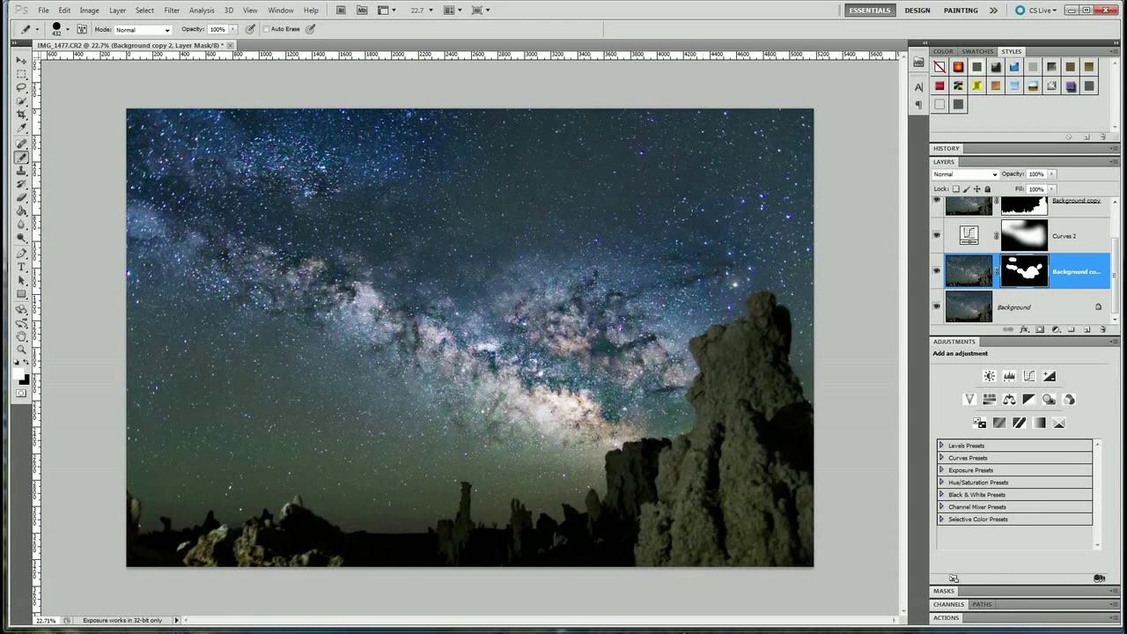
{"action": "left_click_drag", "start_coordinate": [504, 321], "coordinate": [466, 327]}
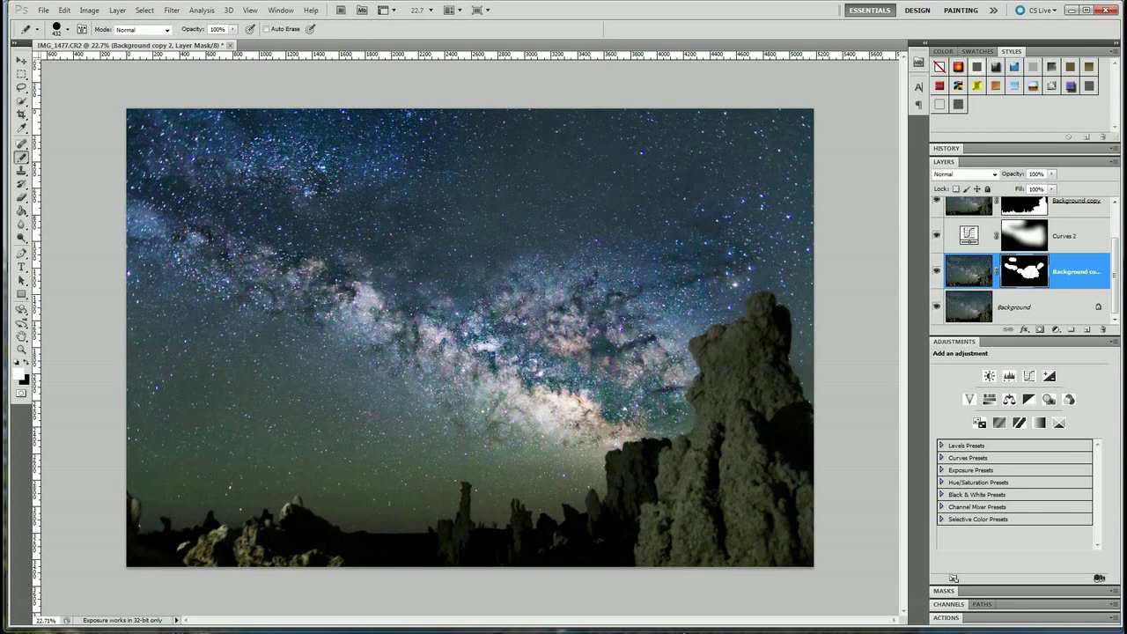
Soften the Background copy 2 mask with a 250-pixel Gaussian Blur and compare the image with and without the sharpened layer
{"action": "left_click", "coordinate": [171, 10]}
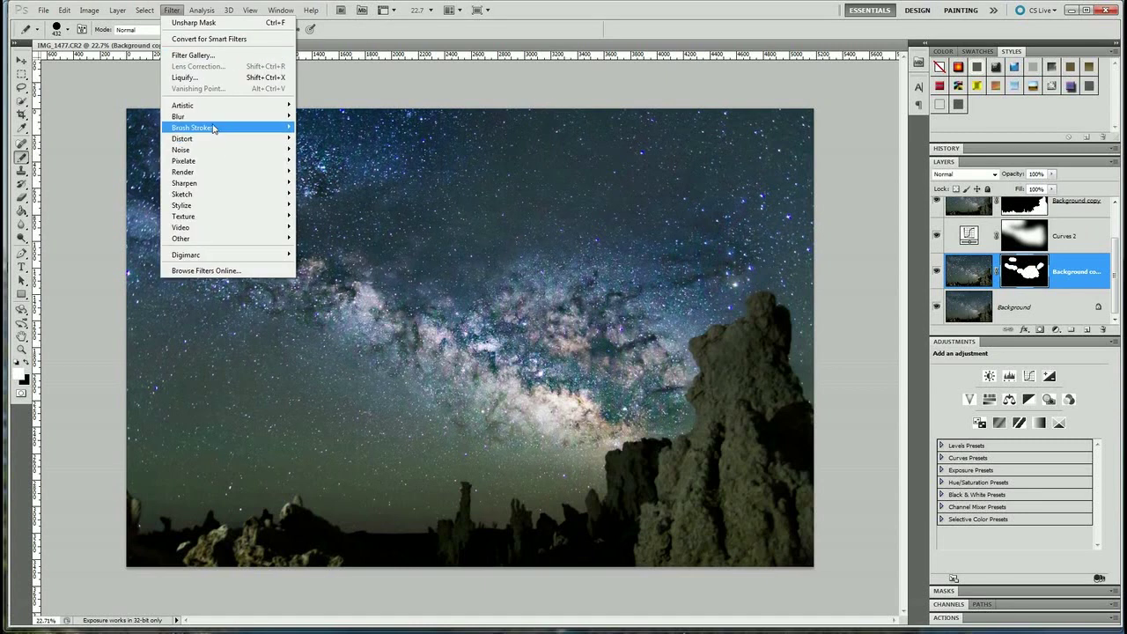
{"action": "mouse_move", "coordinate": [220, 117]}
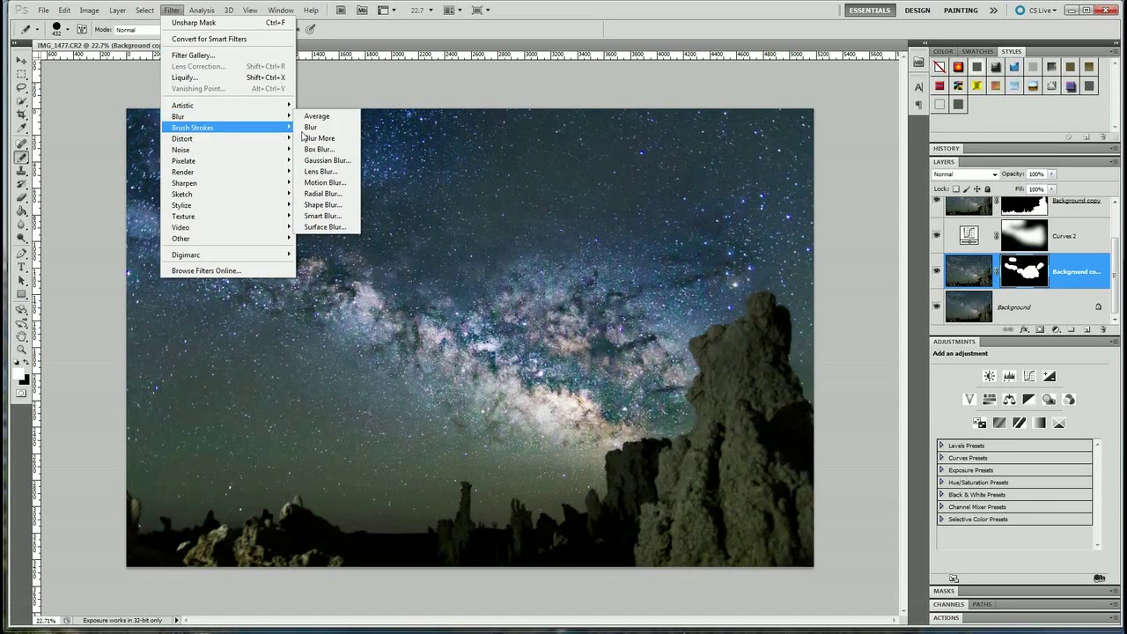
{"action": "left_click", "coordinate": [338, 164]}
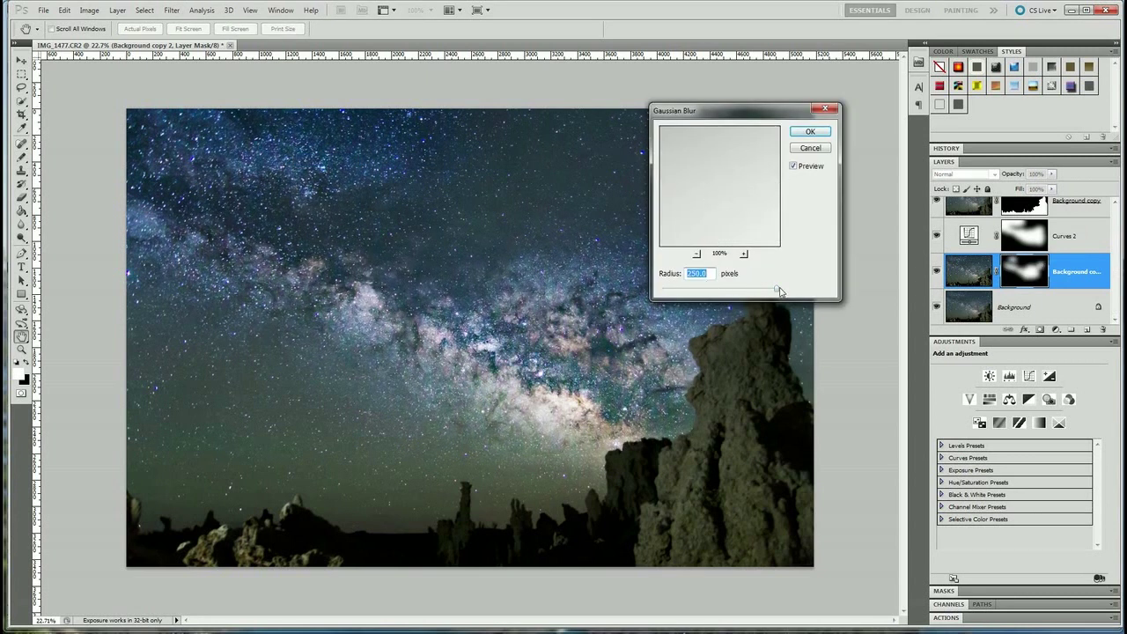
{"action": "left_click", "coordinate": [810, 132]}
{"action": "key", "text": "b"}
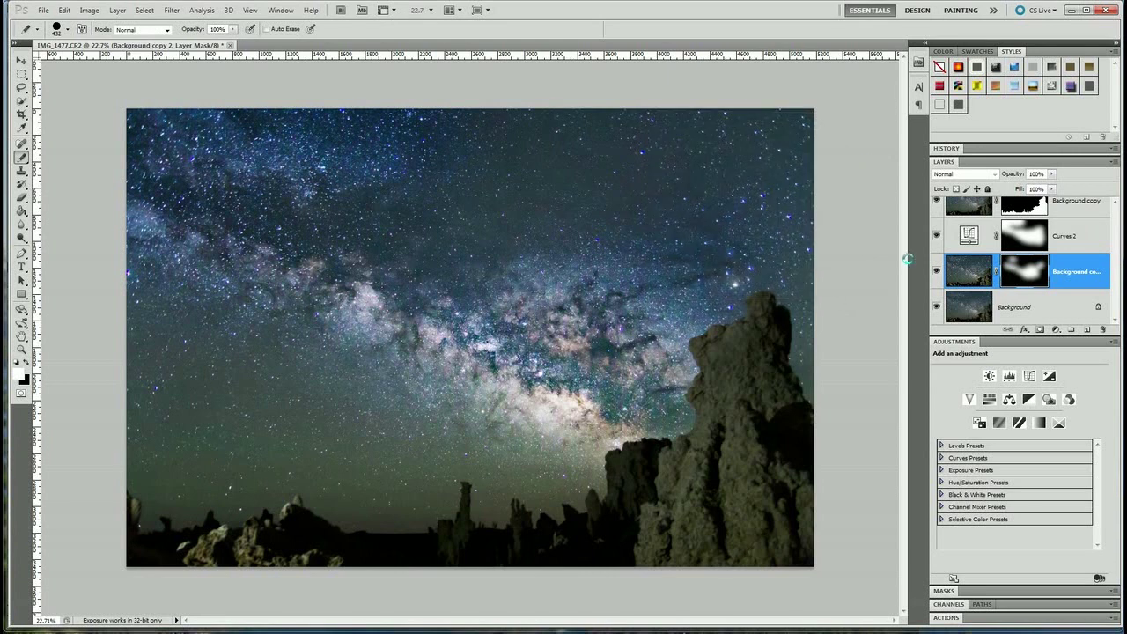
{"action": "left_click", "coordinate": [937, 274]}
{"action": "left_click", "coordinate": [937, 273]}
{"action": "left_click", "coordinate": [937, 274]}
{"action": "left_click", "coordinate": [937, 274]}
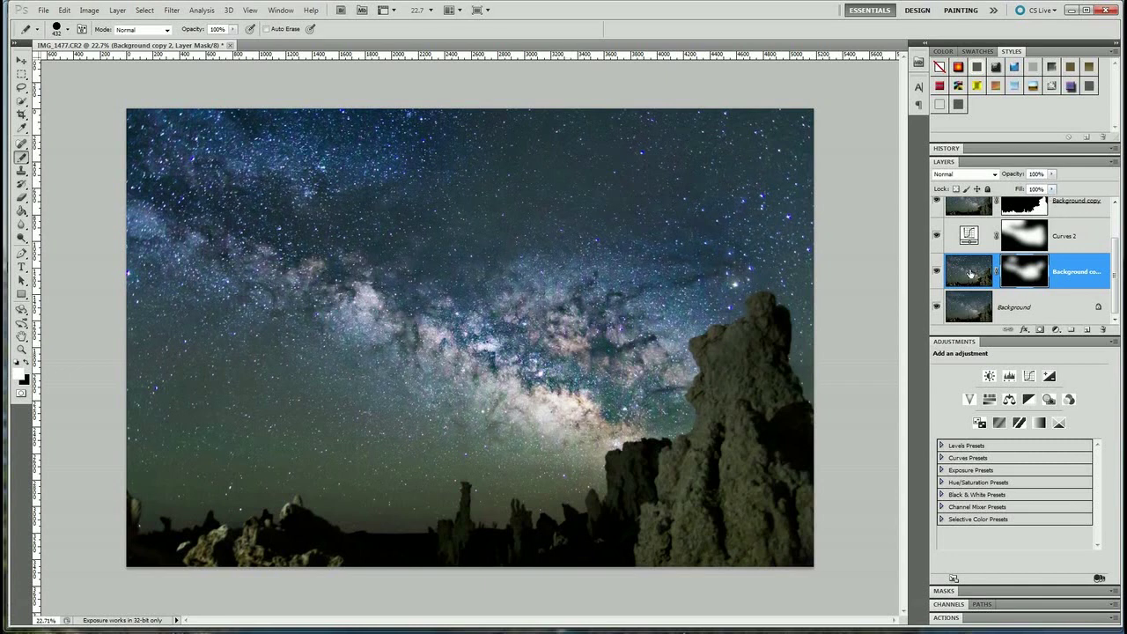
Reduce the fill of Background copy 2 to 61% and compare the image with and without the layer
{"action": "left_click", "coordinate": [969, 274]}
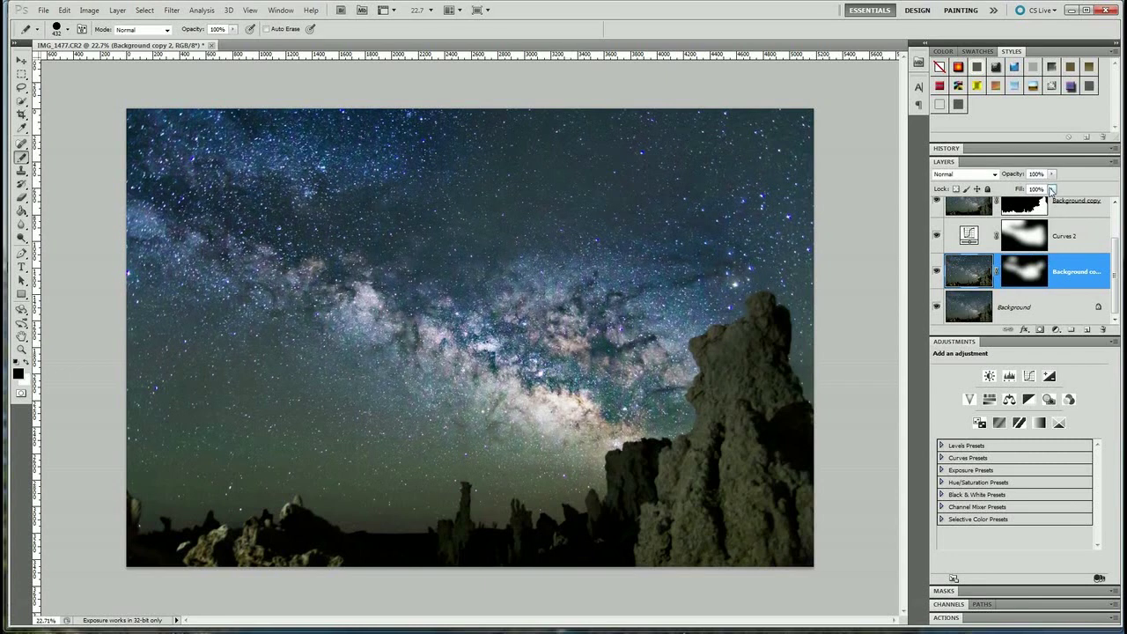
{"action": "left_click", "coordinate": [1051, 189]}
{"action": "left_click_drag", "start_coordinate": [1053, 204], "coordinate": [1030, 204]}
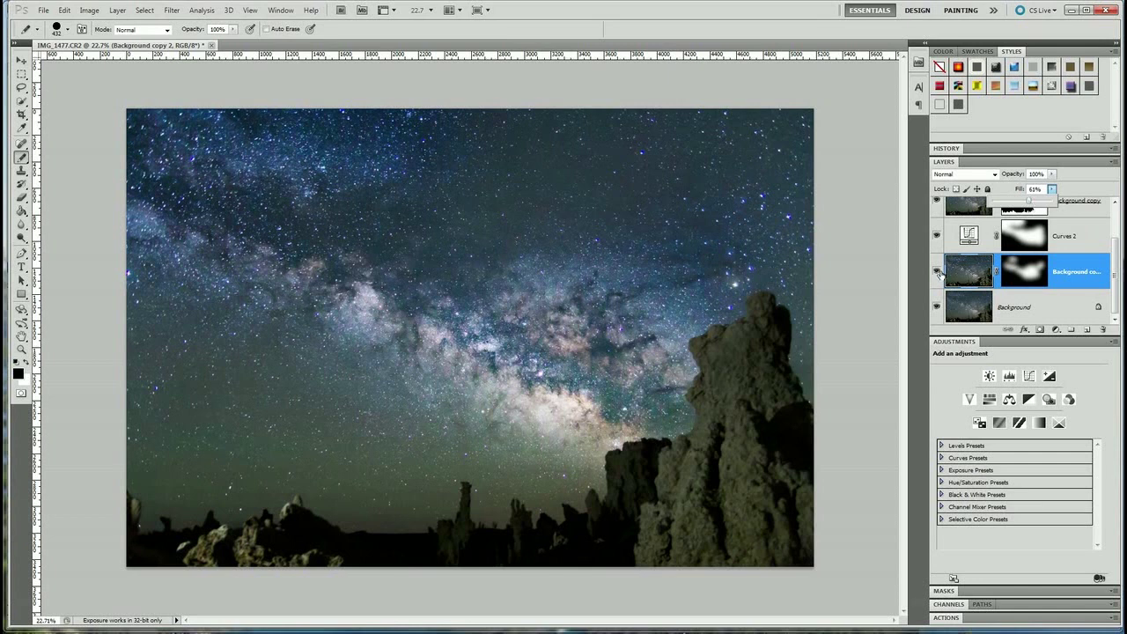
{"action": "left_click", "coordinate": [937, 272]}
{"action": "left_click", "coordinate": [937, 272]}
{"action": "left_click", "coordinate": [936, 272]}
{"action": "left_click", "coordinate": [937, 272]}
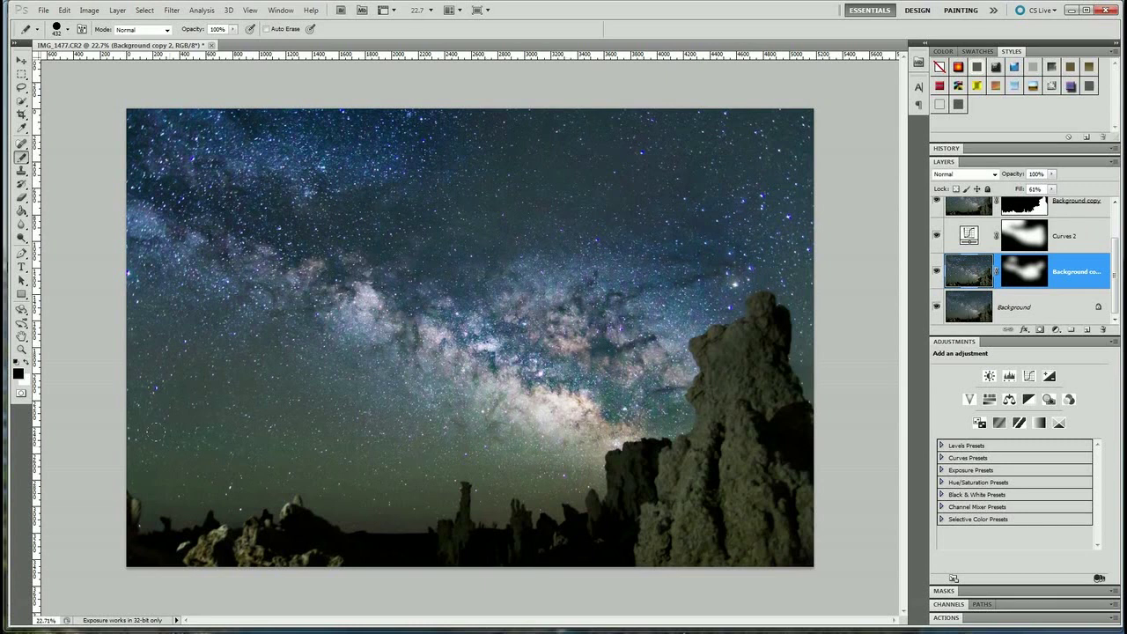
Add a Curves adjustment layer directly above Background copy 2 and fill its mask with black
{"action": "scroll", "coordinate": [1108, 273], "scroll_direction": "up", "scroll_amount": 1}
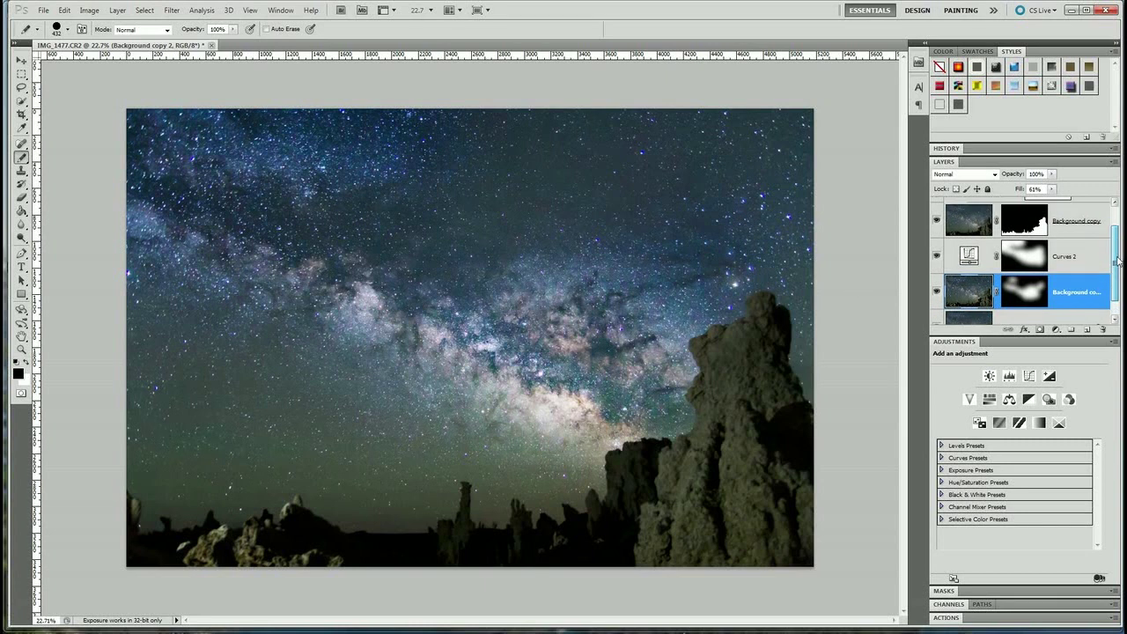
{"action": "left_click", "coordinate": [1028, 376]}
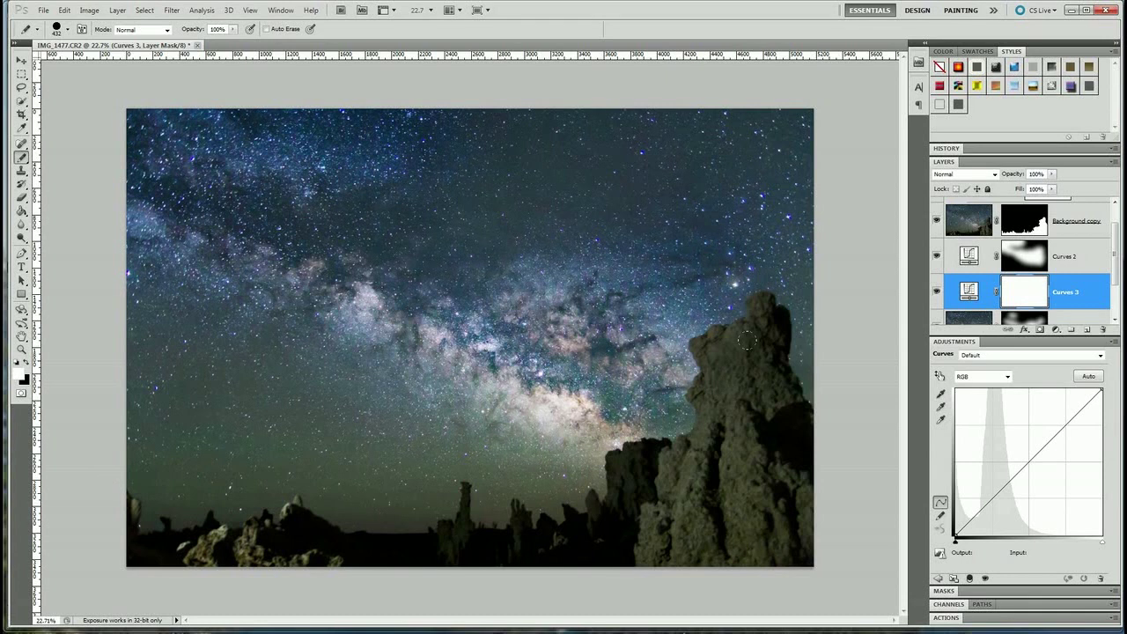
{"action": "key", "text": "g"}
{"action": "key", "text": "x"}
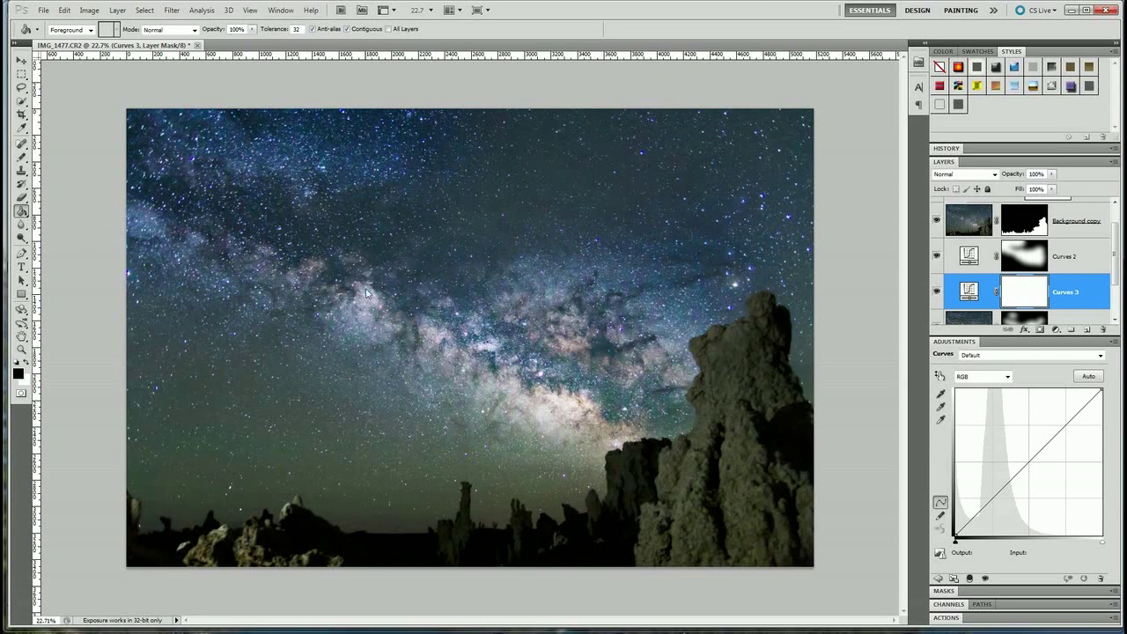
{"action": "left_click", "coordinate": [367, 291]}
{"action": "left_click", "coordinate": [1047, 291]}
{"action": "left_click", "coordinate": [1034, 293]}
Raise the new curve to output 163 at input 94 and brush white on its mask over the lower-left sky below the Milky Way
{"action": "key", "text": "b"}
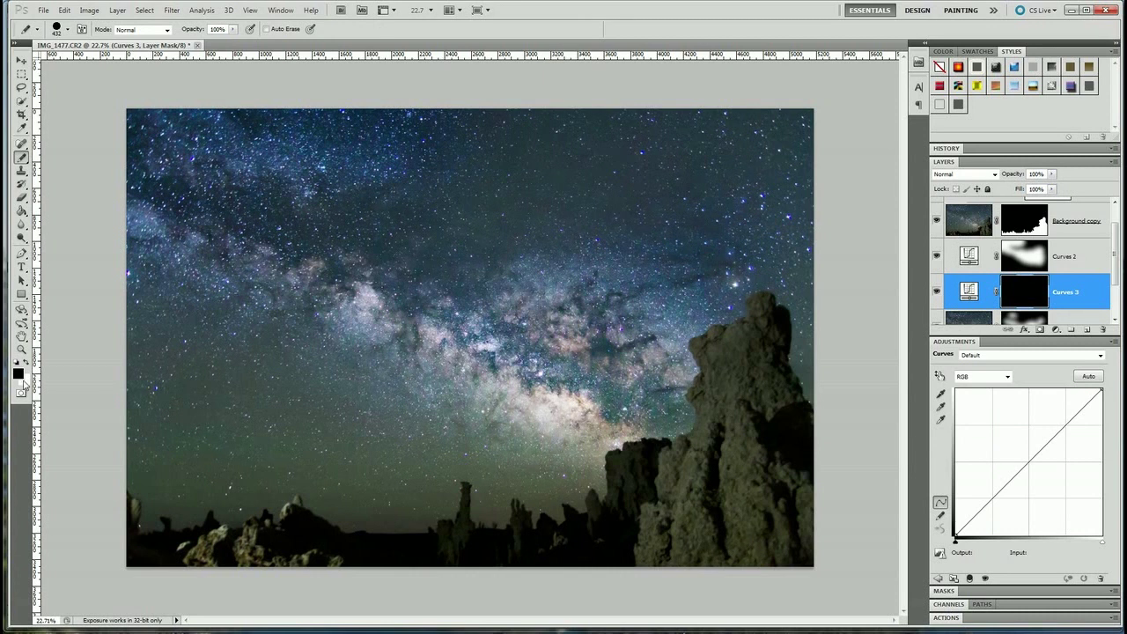
{"action": "left_click", "coordinate": [30, 369]}
{"action": "left_click_drag", "start_coordinate": [1024, 465], "coordinate": [1009, 441]}
{"action": "mouse_move", "coordinate": [533, 484]}
{"action": "left_mouse_down"}
{"action": "mouse_move", "coordinate": [386, 468]}
{"action": "mouse_move", "coordinate": [539, 488]}
{"action": "mouse_move", "coordinate": [412, 501]}
{"action": "mouse_move", "coordinate": [402, 494]}
{"action": "mouse_move", "coordinate": [577, 491]}
{"action": "left_mouse_up"}
{"action": "mouse_move", "coordinate": [475, 431]}
{"action": "left_mouse_down"}
{"action": "mouse_move", "coordinate": [299, 396]}
{"action": "mouse_move", "coordinate": [132, 330]}
{"action": "left_mouse_up"}
{"action": "mouse_move", "coordinate": [414, 515]}
{"action": "left_mouse_down"}
{"action": "mouse_move", "coordinate": [146, 435]}
{"action": "mouse_move", "coordinate": [198, 400]}
{"action": "left_mouse_up"}
{"action": "left_click_drag", "start_coordinate": [370, 519], "coordinate": [145, 507]}
{"action": "mouse_move", "coordinate": [233, 484]}
{"action": "left_mouse_down"}
{"action": "mouse_move", "coordinate": [127, 480]}
{"action": "mouse_move", "coordinate": [228, 471]}
{"action": "left_mouse_up"}
{"action": "mouse_move", "coordinate": [119, 331]}
{"action": "left_mouse_down"}
{"action": "mouse_move", "coordinate": [115, 311]}
{"action": "mouse_move", "coordinate": [159, 280]}
{"action": "left_mouse_up"}
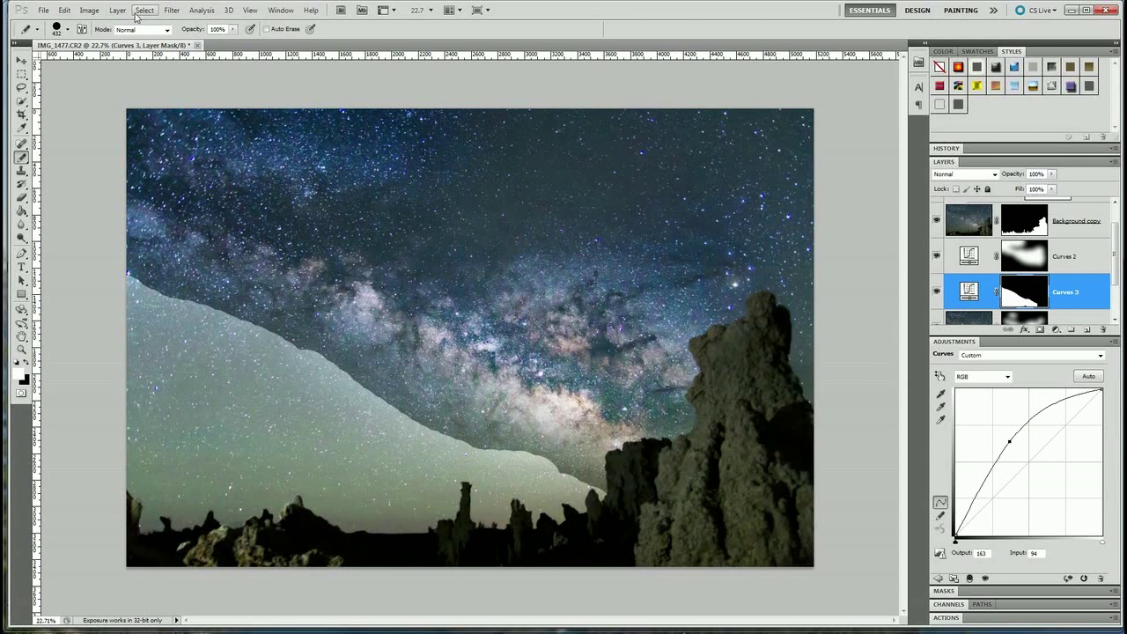
Soften the Curves 3 mask by repeating the last Gaussian Blur, and darken its RGB curve to output 122 at input 132
{"action": "left_click", "coordinate": [174, 11]}
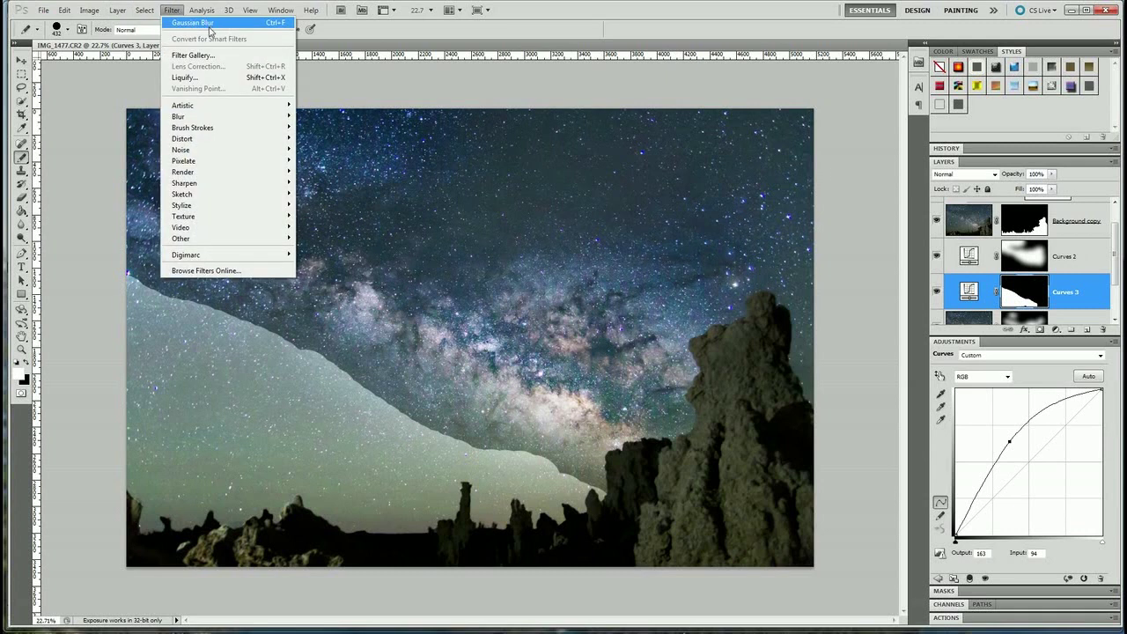
{"action": "left_click", "coordinate": [211, 25]}
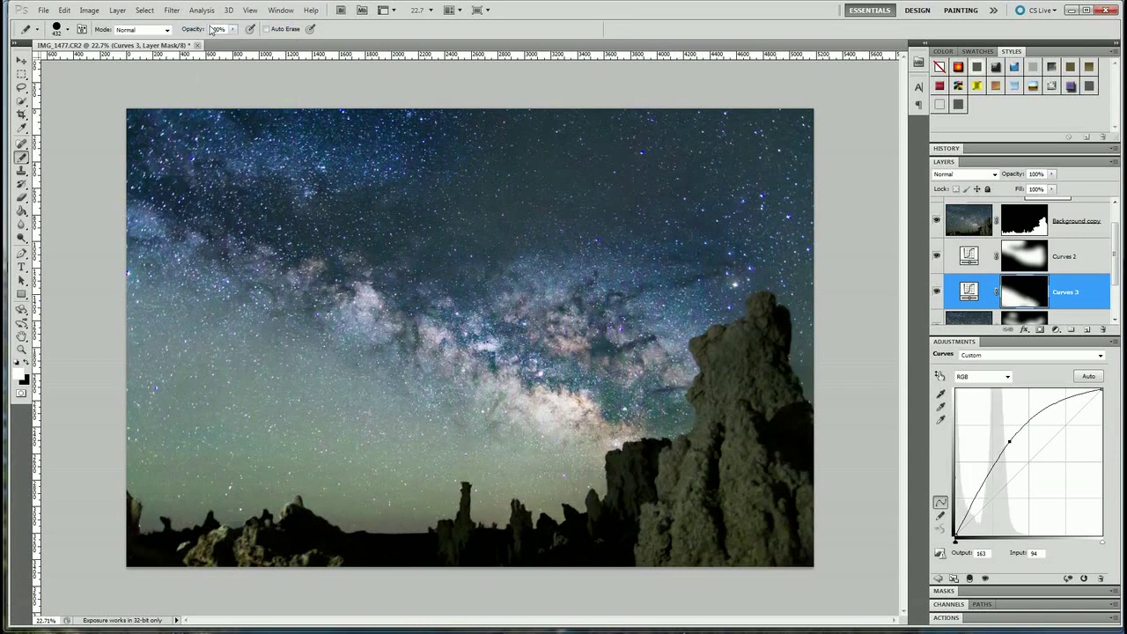
{"action": "left_click_drag", "start_coordinate": [1009, 441], "coordinate": [1025, 460]}
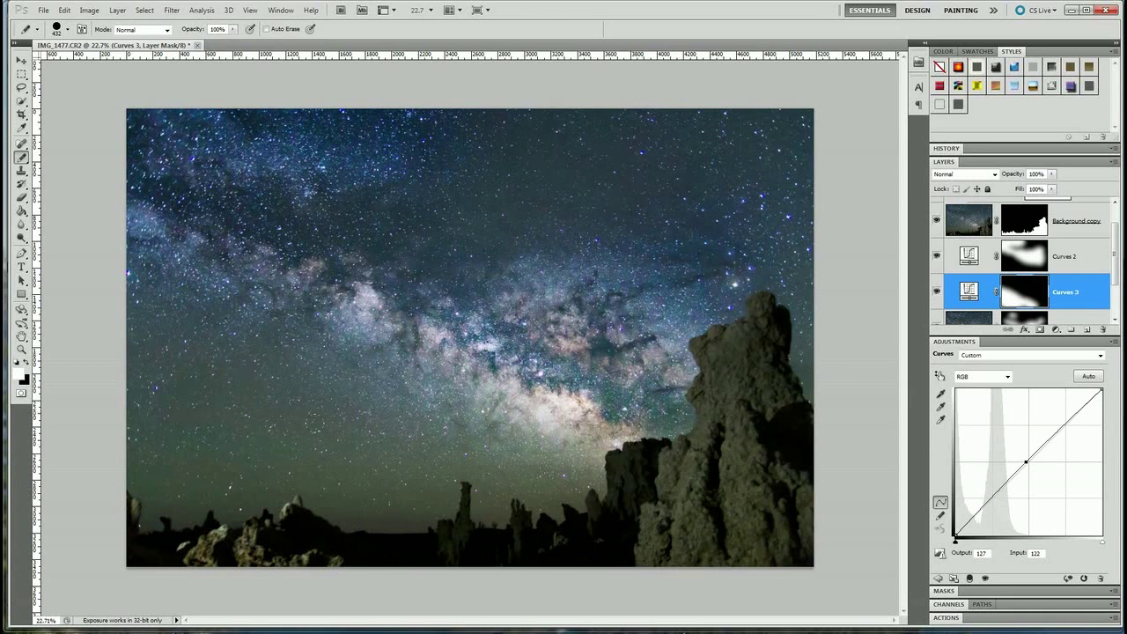
{"action": "left_click_drag", "start_coordinate": [1025, 463], "coordinate": [1032, 465]}
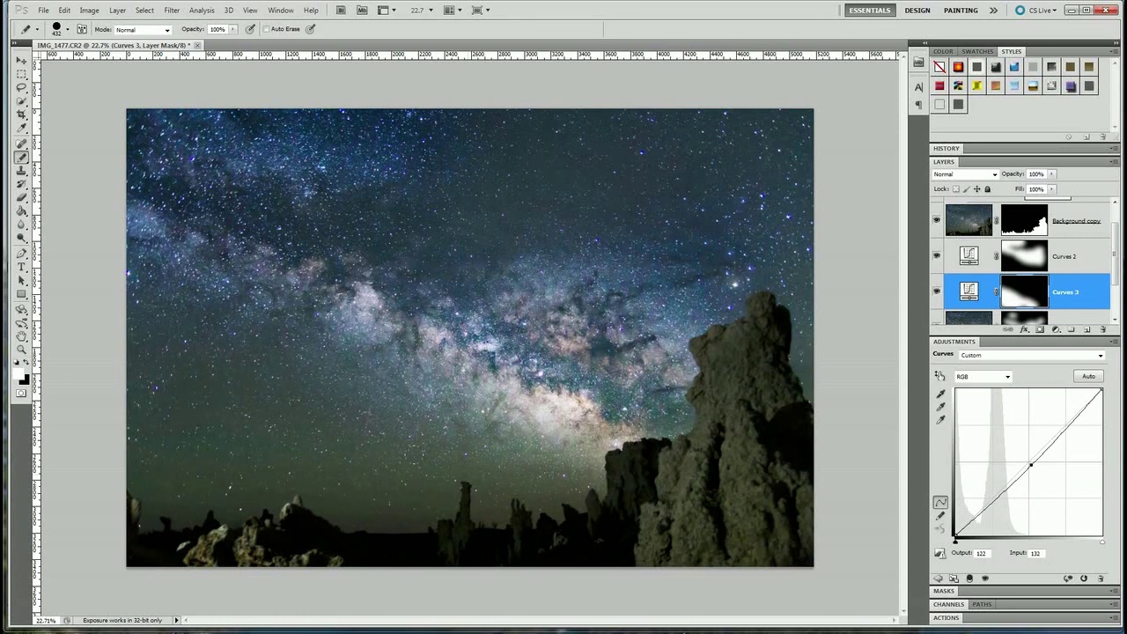
{"action": "scroll", "coordinate": [283, 449], "scroll_direction": "up", "scroll_amount": 2}
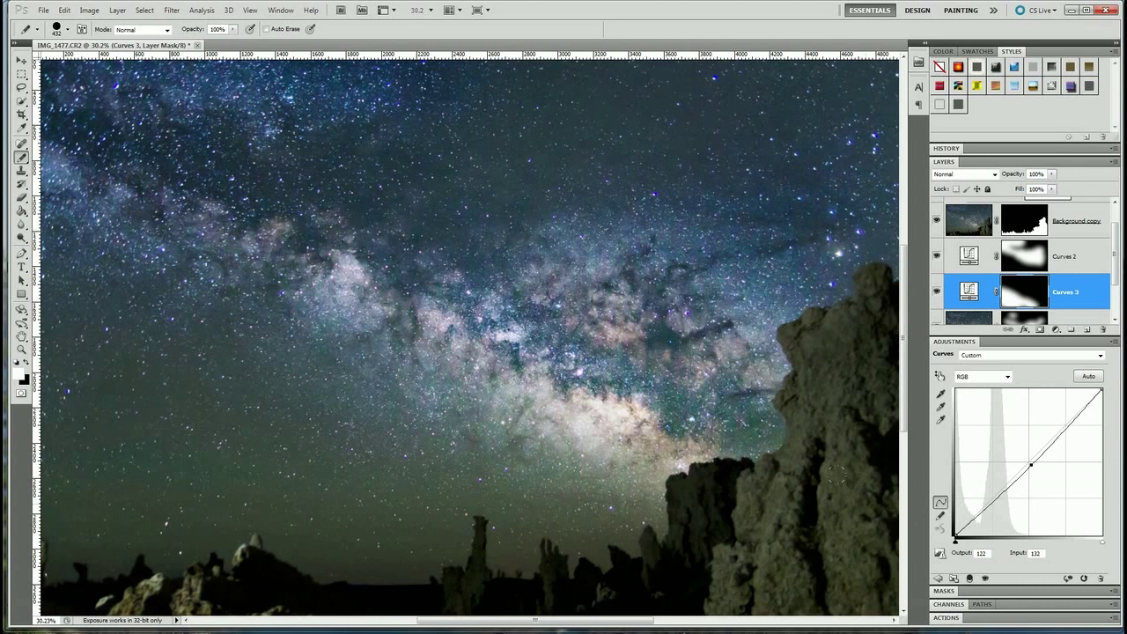
{"action": "scroll", "coordinate": [243, 467], "scroll_direction": "down", "scroll_amount": 1}
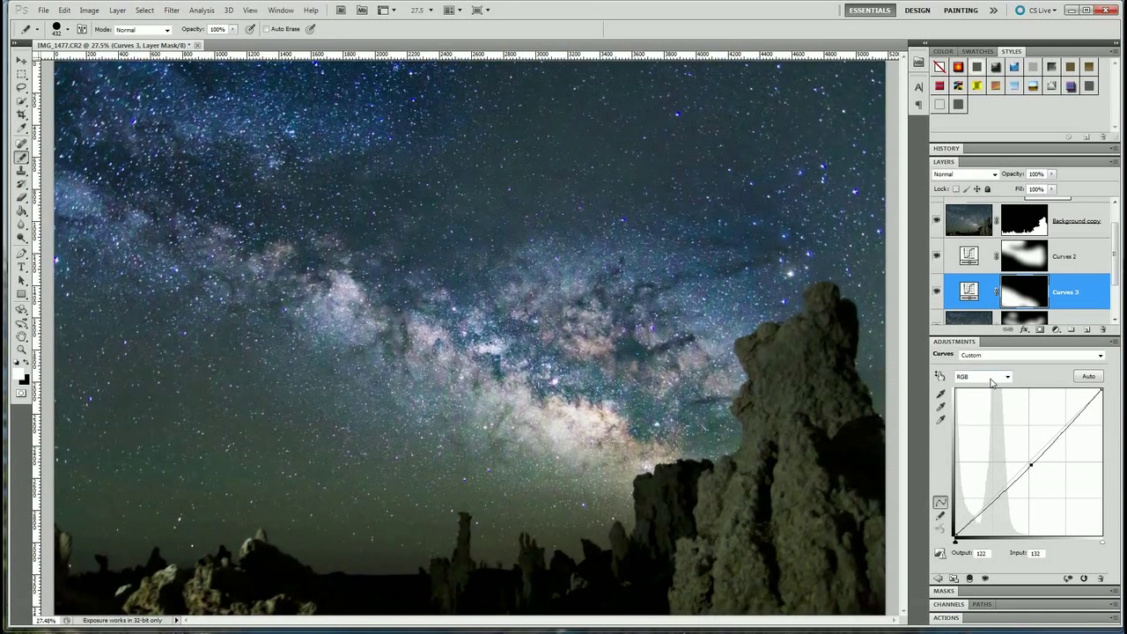
Slightly lower the midtones of the Green and Red channel curves in Curves 3
{"action": "left_click", "coordinate": [992, 379]}
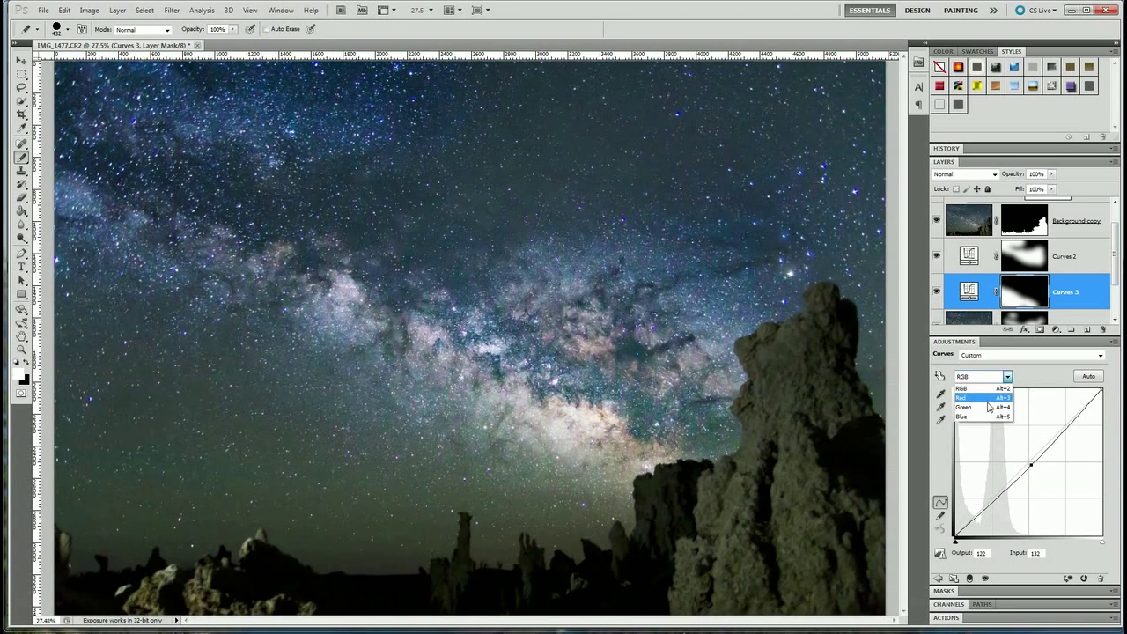
{"action": "left_click", "coordinate": [989, 409]}
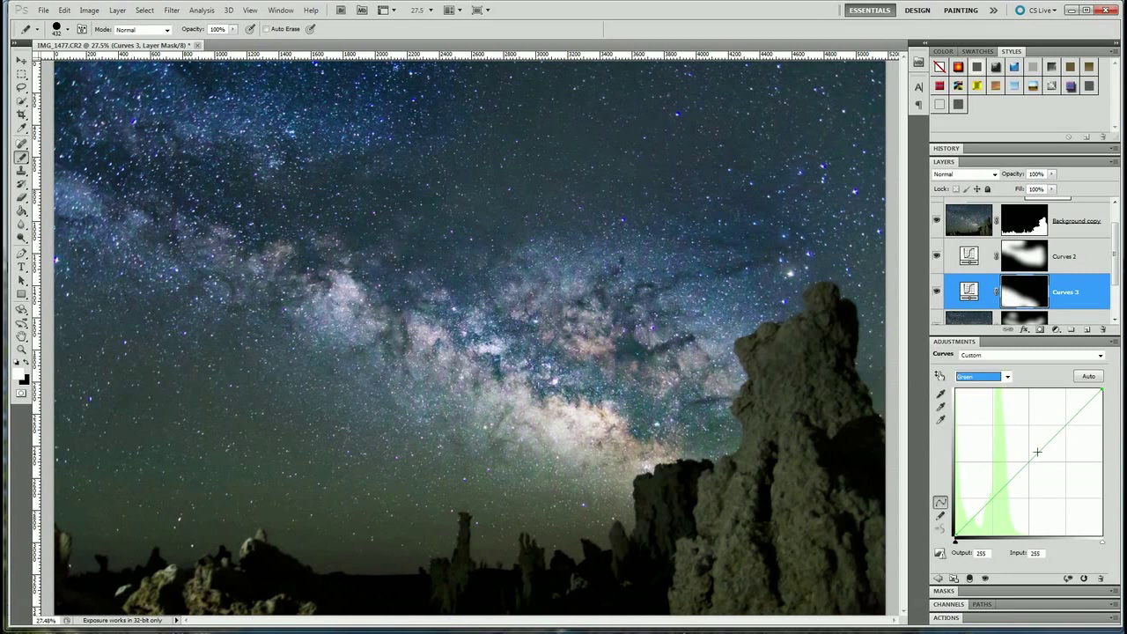
{"action": "left_click_drag", "start_coordinate": [1026, 464], "coordinate": [1027, 466]}
{"action": "left_click", "coordinate": [1002, 376]}
{"action": "left_click", "coordinate": [990, 401]}
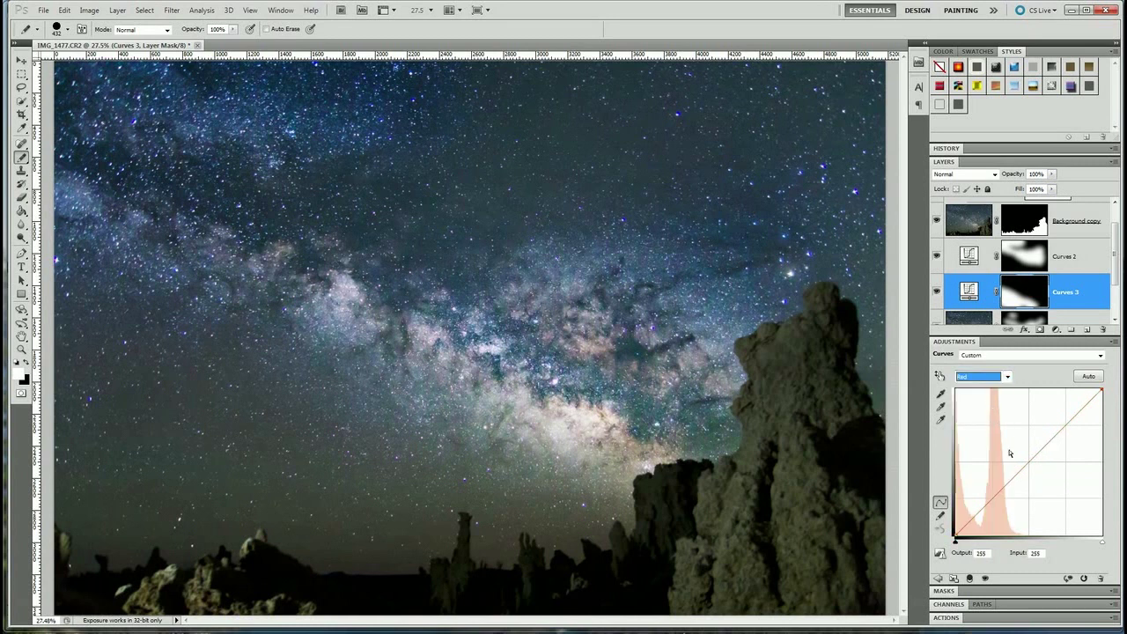
{"action": "left_click_drag", "start_coordinate": [1017, 468], "coordinate": [1023, 471]}
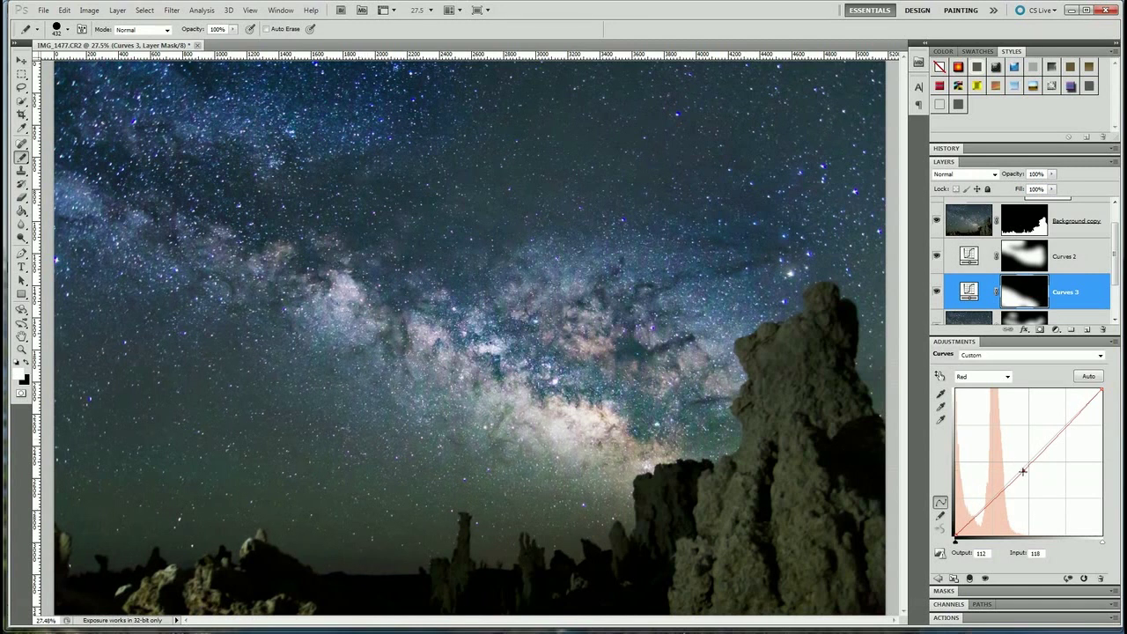
{"action": "left_click_drag", "start_coordinate": [1022, 471], "coordinate": [1023, 473]}
Return to the RGB curve of Curves 3 and lower its midpoint to output 117 at input 132
{"action": "left_click", "coordinate": [995, 376]}
{"action": "left_click", "coordinate": [968, 388]}
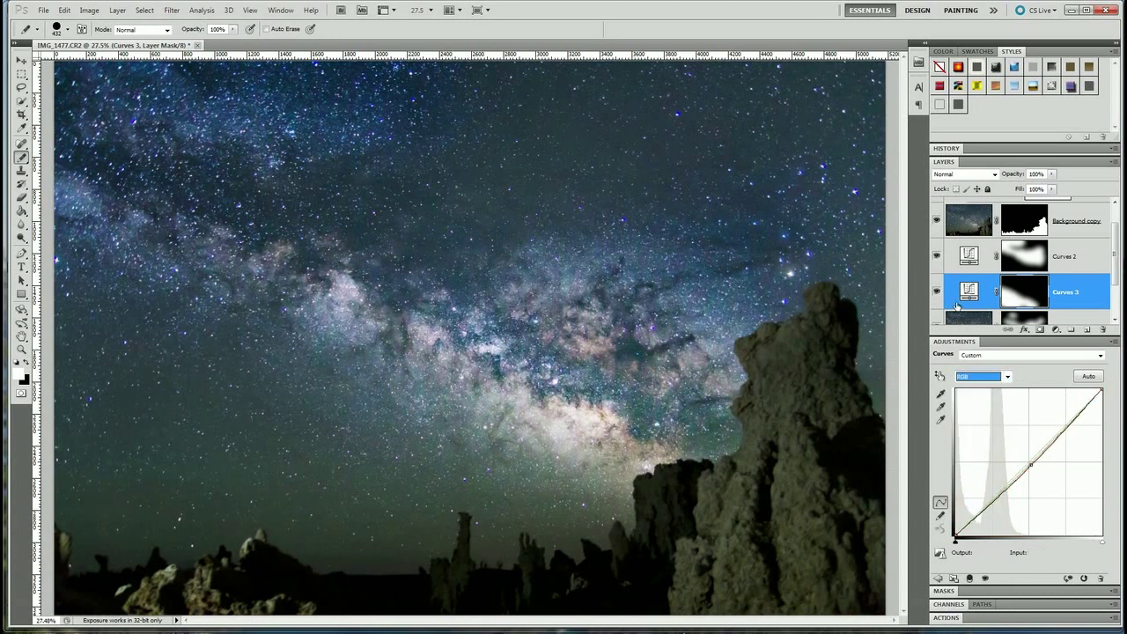
{"action": "left_click_drag", "start_coordinate": [1031, 464], "coordinate": [1030, 468]}
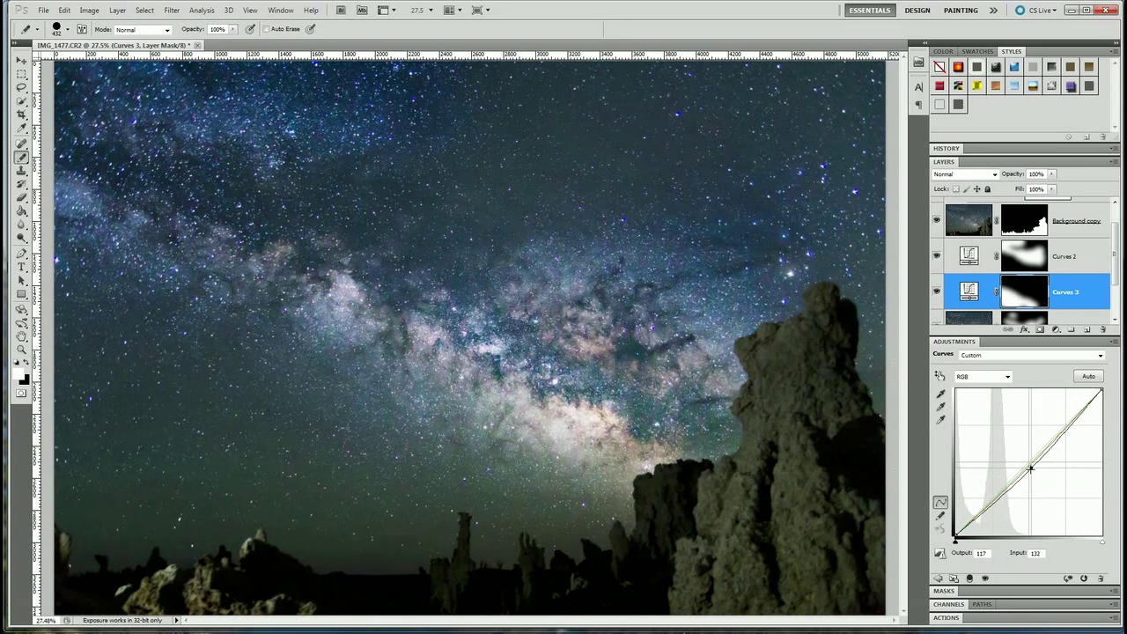
Compare the lower-left sky with and without the Curves 3 layer, leaving the layer visible
{"action": "key", "text": "ctrl+minus"}
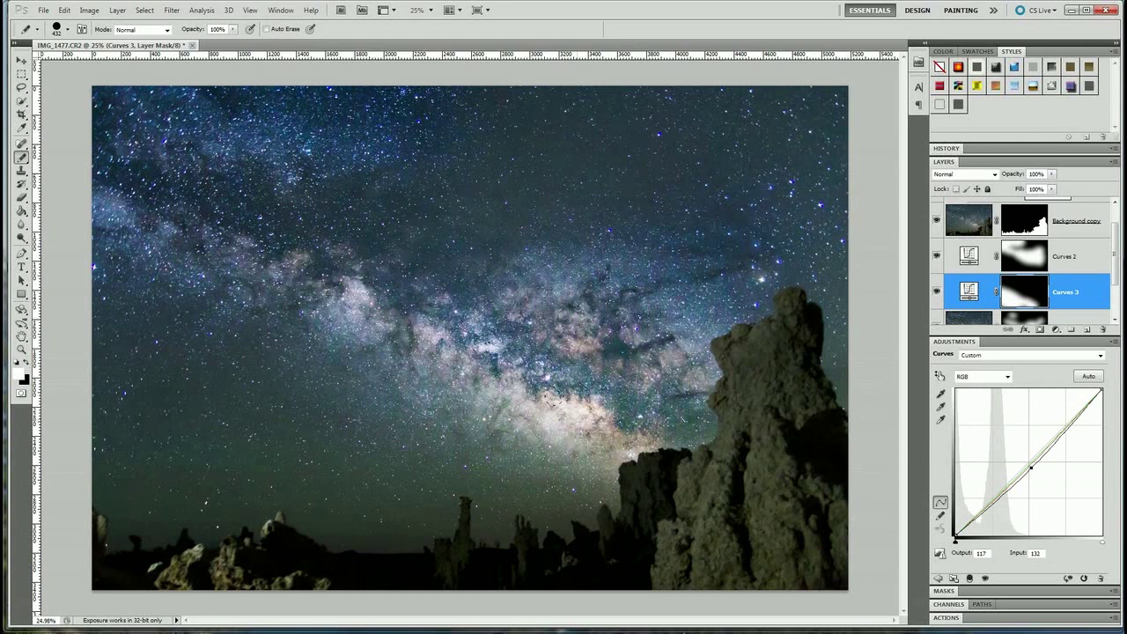
{"action": "left_click", "coordinate": [936, 291]}
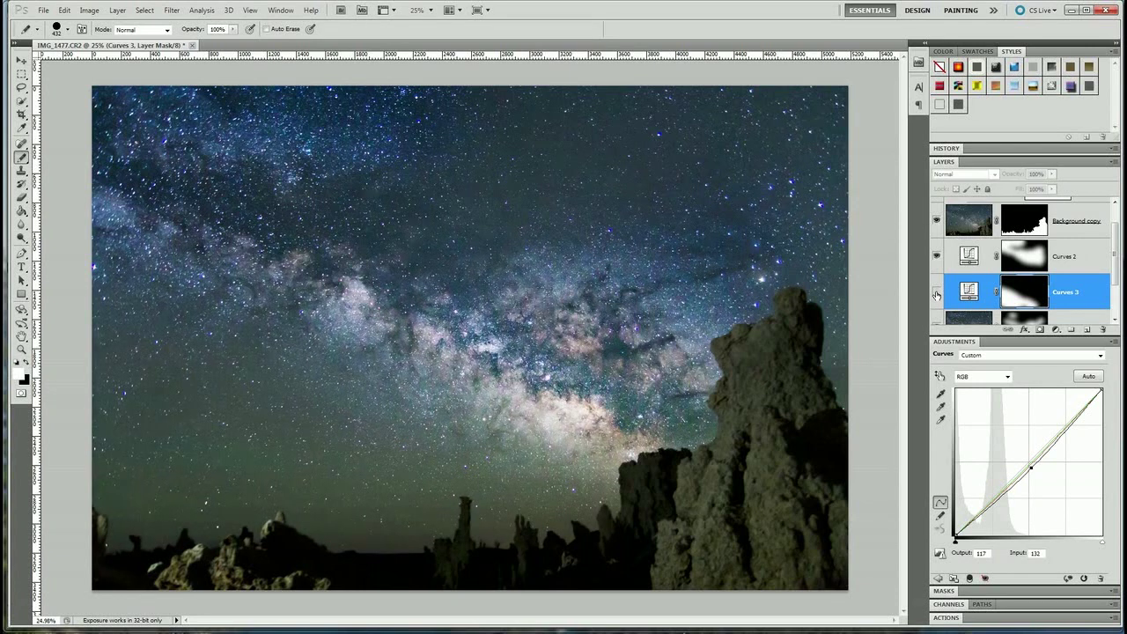
{"action": "left_click", "coordinate": [936, 294]}
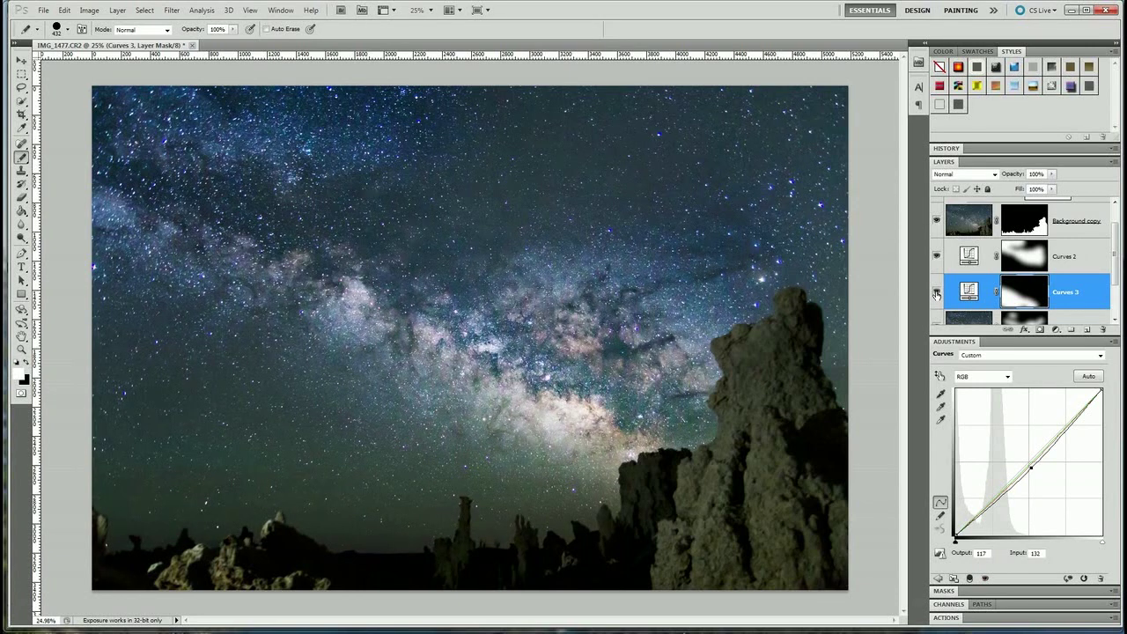
{"action": "left_click", "coordinate": [935, 293]}
{"action": "left_click", "coordinate": [936, 293]}
{"action": "left_click", "coordinate": [935, 293]}
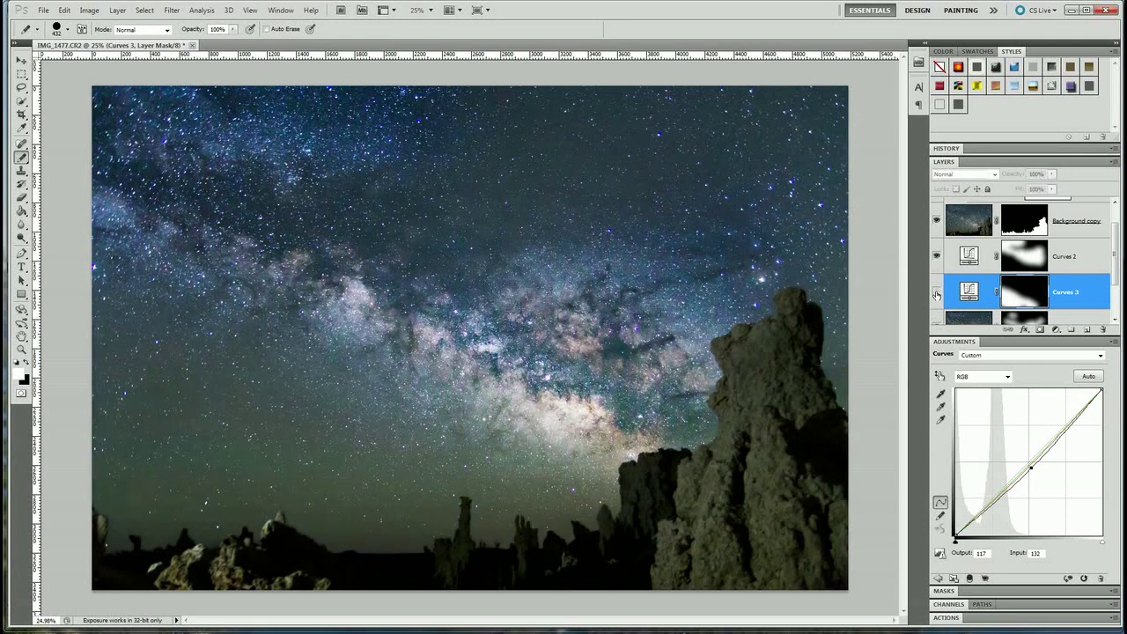
{"action": "left_click", "coordinate": [936, 293]}
Darken the foreground rocks by lowering the Curves 1 midpoint to output 114 at input 127
{"action": "mouse_move", "coordinate": [517, 340]}
{"action": "left_mouse_down"}
{"action": "mouse_move", "coordinate": [471, 341]}
{"action": "mouse_move", "coordinate": [498, 341]}
{"action": "left_mouse_up"}
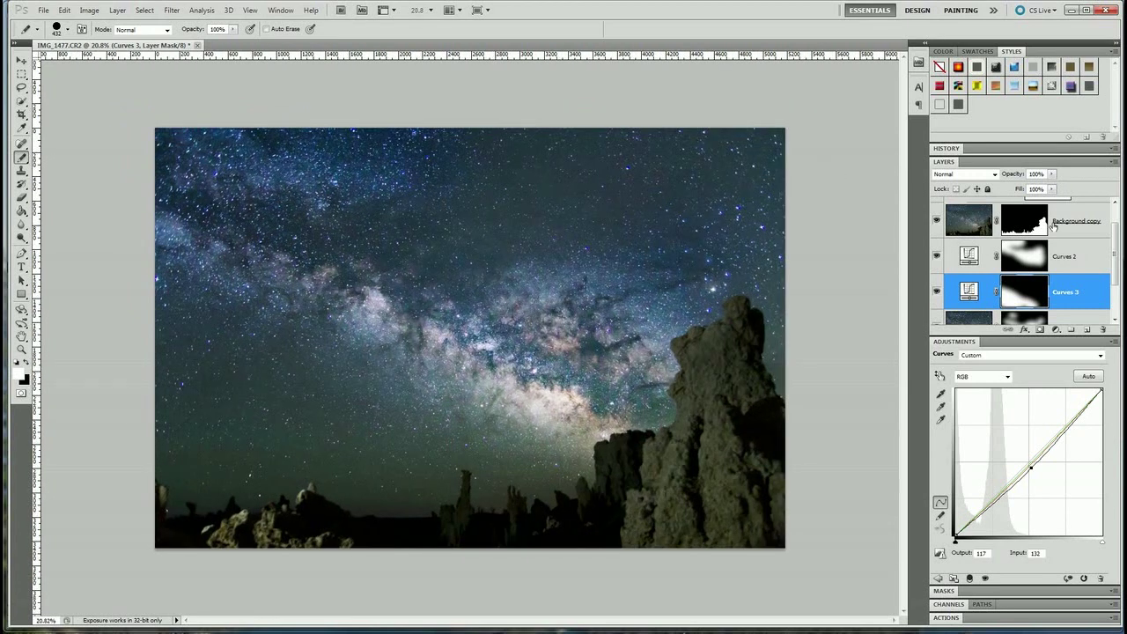
{"action": "scroll", "coordinate": [994, 215], "scroll_direction": "up", "scroll_amount": 1}
{"action": "left_click", "coordinate": [992, 214]}
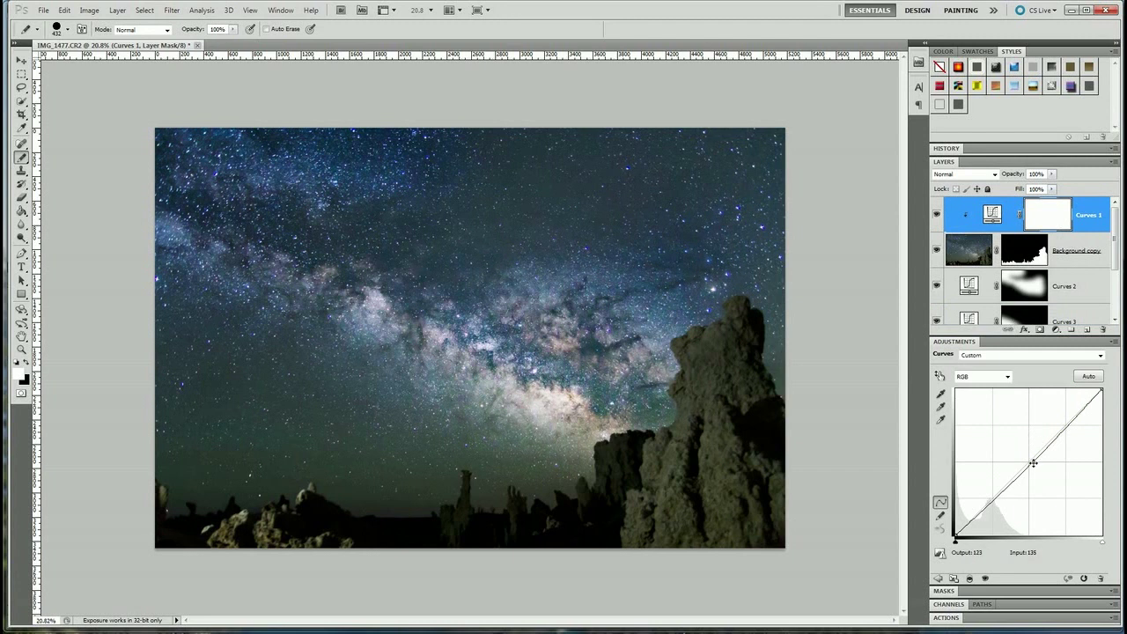
{"action": "mouse_move", "coordinate": [1033, 462]}
{"action": "left_mouse_down"}
{"action": "mouse_move", "coordinate": [1002, 426]}
{"action": "mouse_move", "coordinate": [1029, 470]}
{"action": "left_mouse_up"}
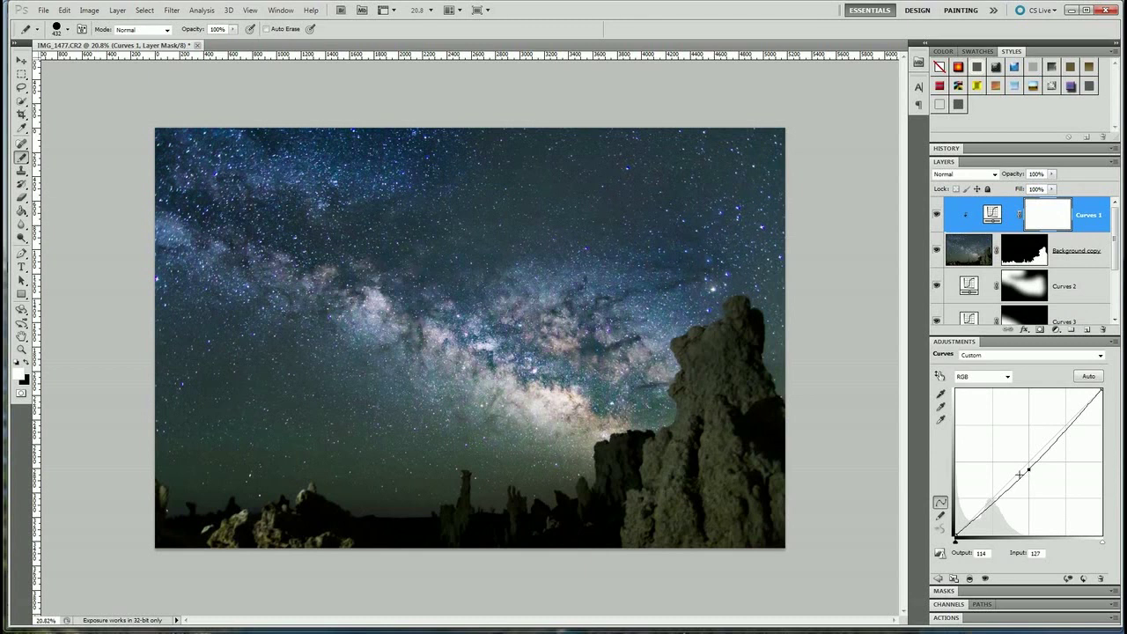
Save the edited photo as the JPEG file IMG_1477.jpg
{"action": "left_click", "coordinate": [44, 10]}
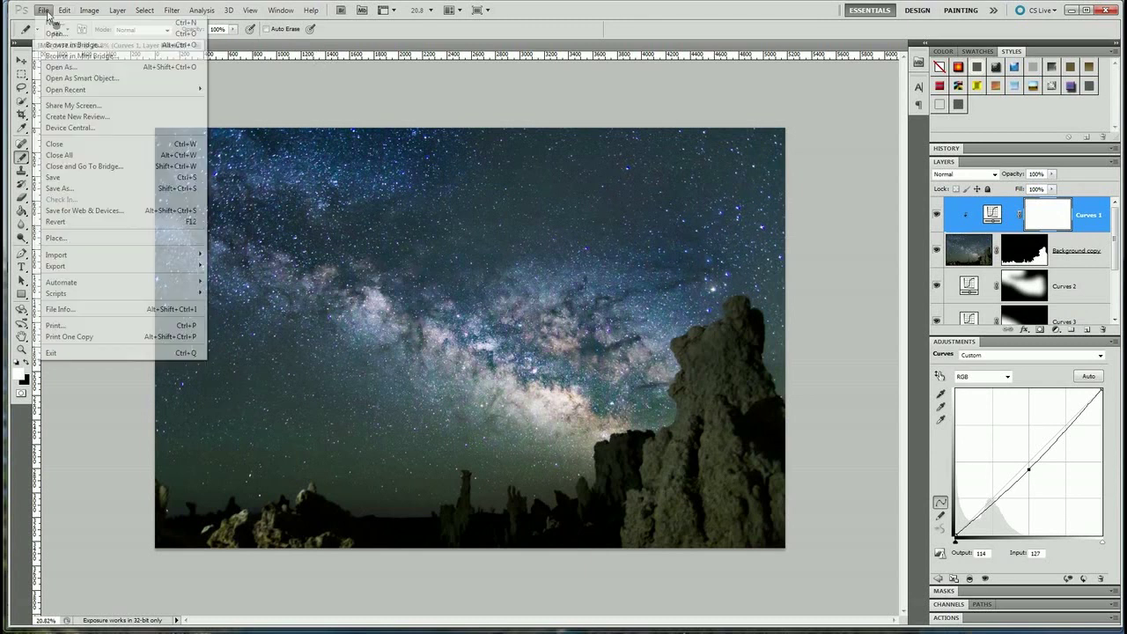
{"action": "left_click", "coordinate": [113, 187]}
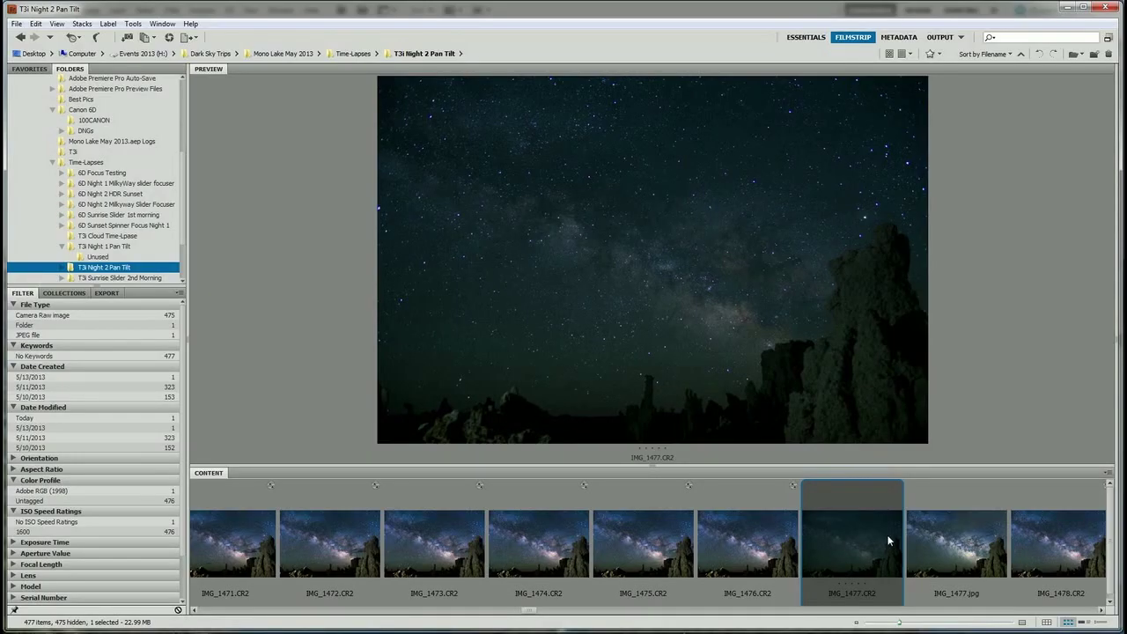
In Adobe Bridge, compare the previews of the original IMG_1477.CR2 and the edited IMG_1477.jpg
{"action": "left_click", "coordinate": [968, 540]}
{"action": "left_click", "coordinate": [893, 541]}
{"action": "left_click", "coordinate": [969, 541]}
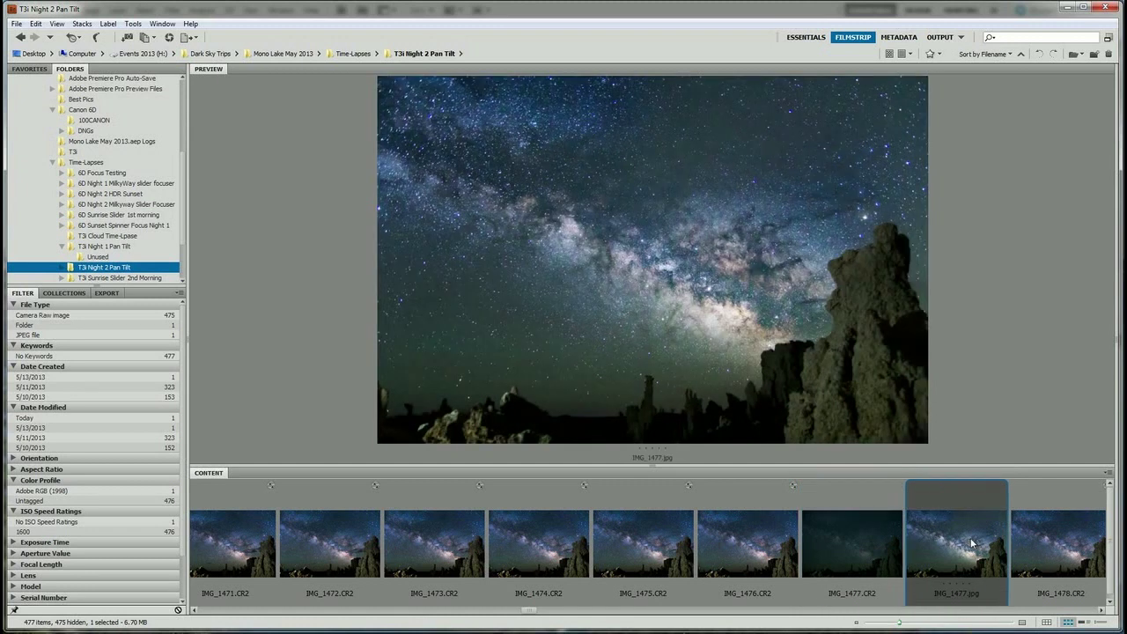
{"action": "left_click", "coordinate": [887, 535]}
{"action": "left_click", "coordinate": [965, 535]}
{"action": "left_click", "coordinate": [858, 533]}
{"action": "left_click", "coordinate": [941, 545]}
{"action": "left_click", "coordinate": [862, 535]}
{"action": "left_click", "coordinate": [973, 546]}
{"action": "left_click", "coordinate": [880, 532]}
{"action": "left_click", "coordinate": [968, 525]}
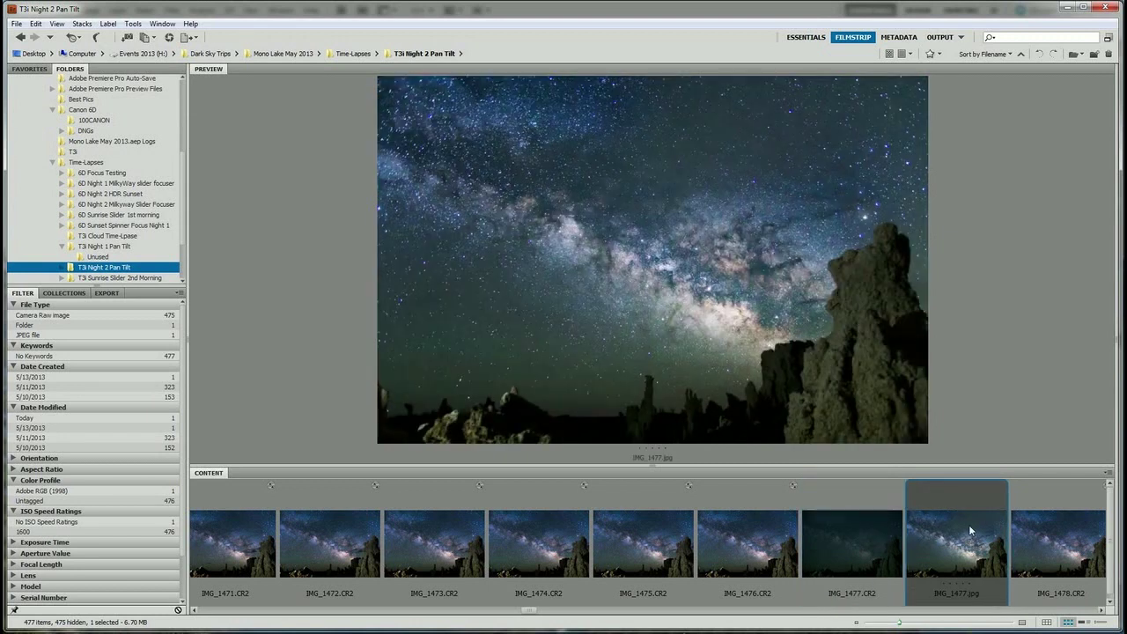